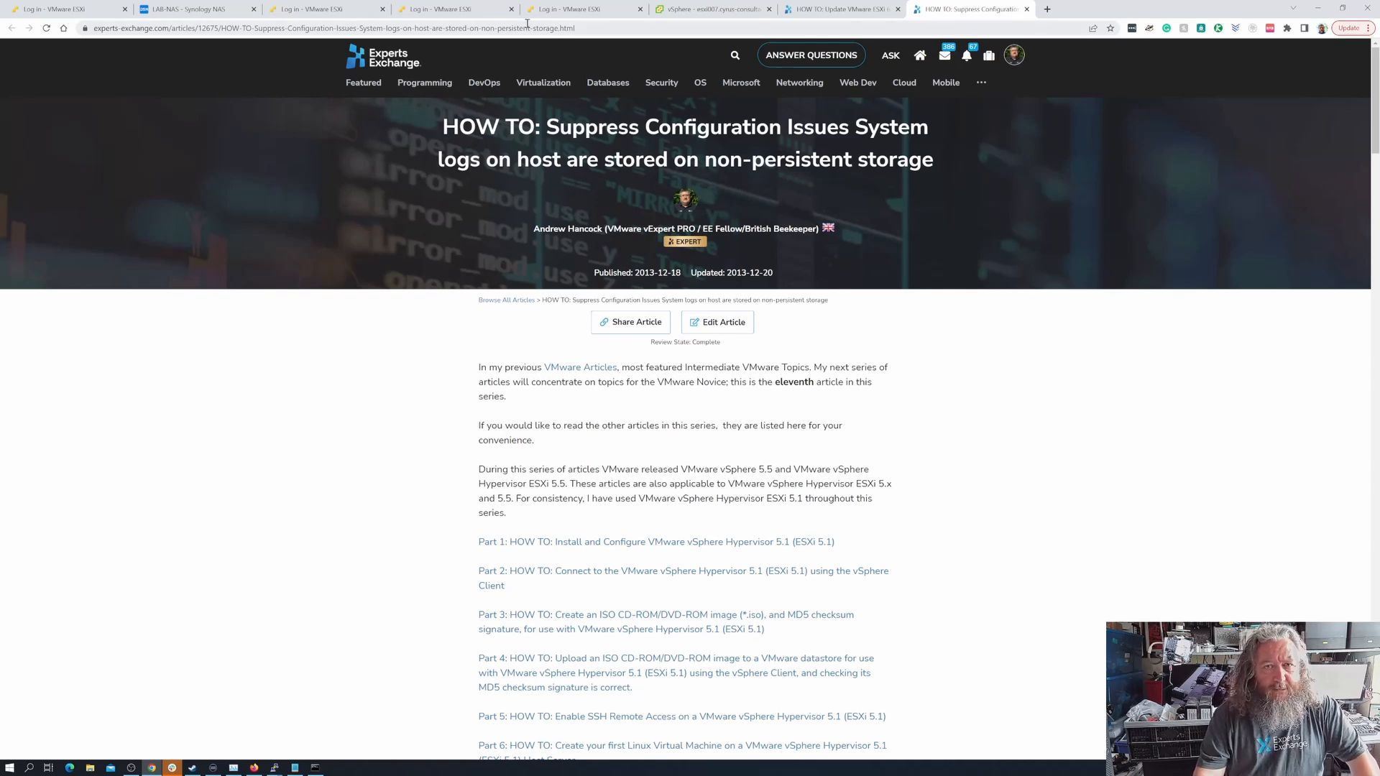
# - Switch to the vSphere Client, close the advanced system settings editor without saving and show host esxi007's summary
pyautogui.click(707, 9)
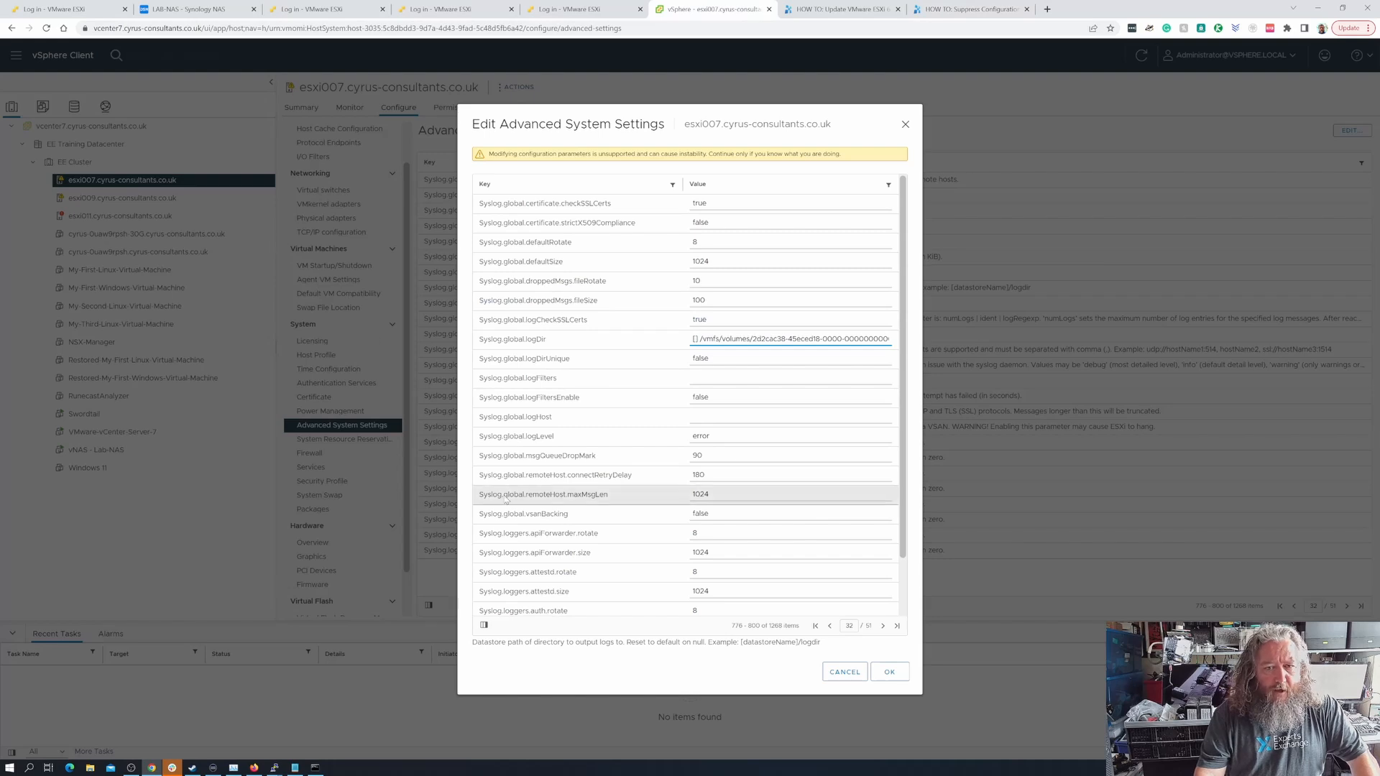
pyautogui.click(846, 672)
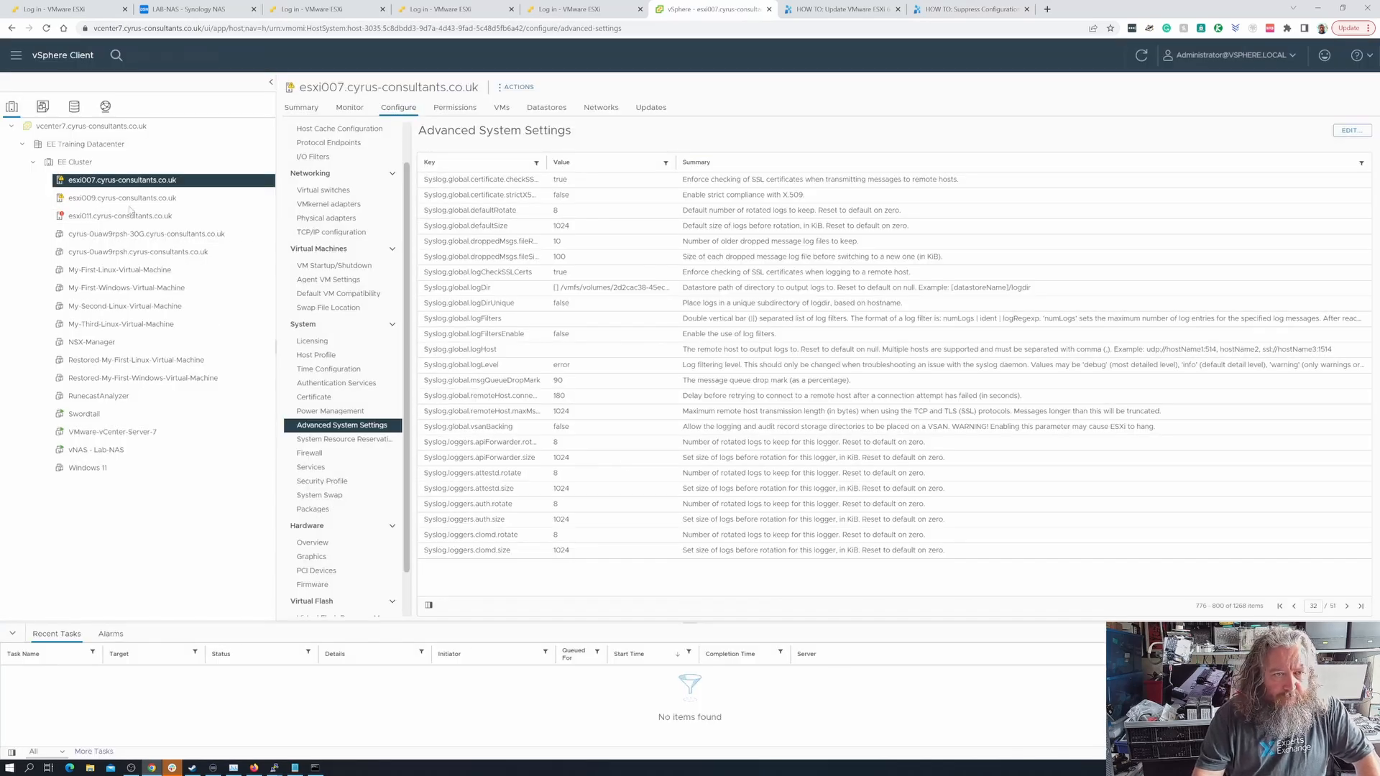
pyautogui.click(301, 109)
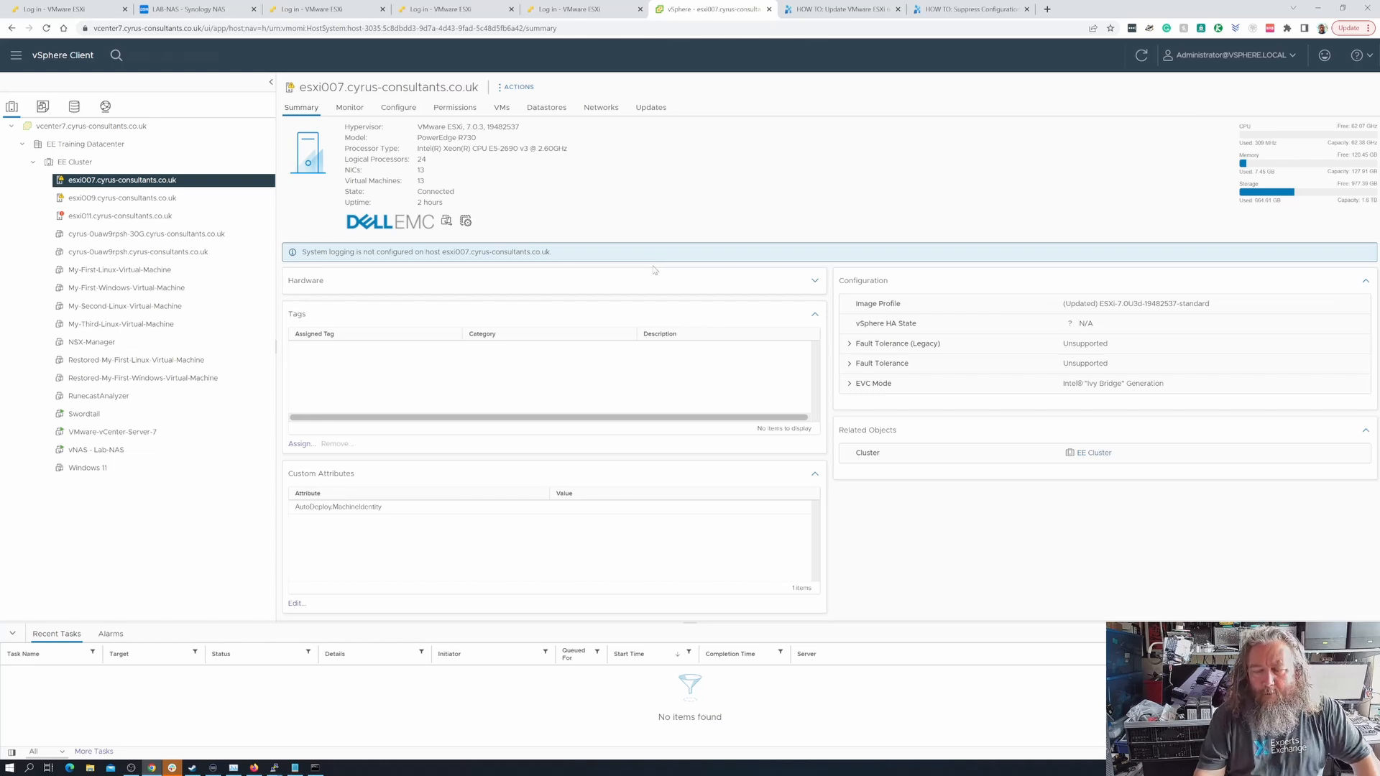
# - Review the Experts Exchange article on suppressing the warning about system logs stored on non-persistent storage
pyautogui.click(948, 9)
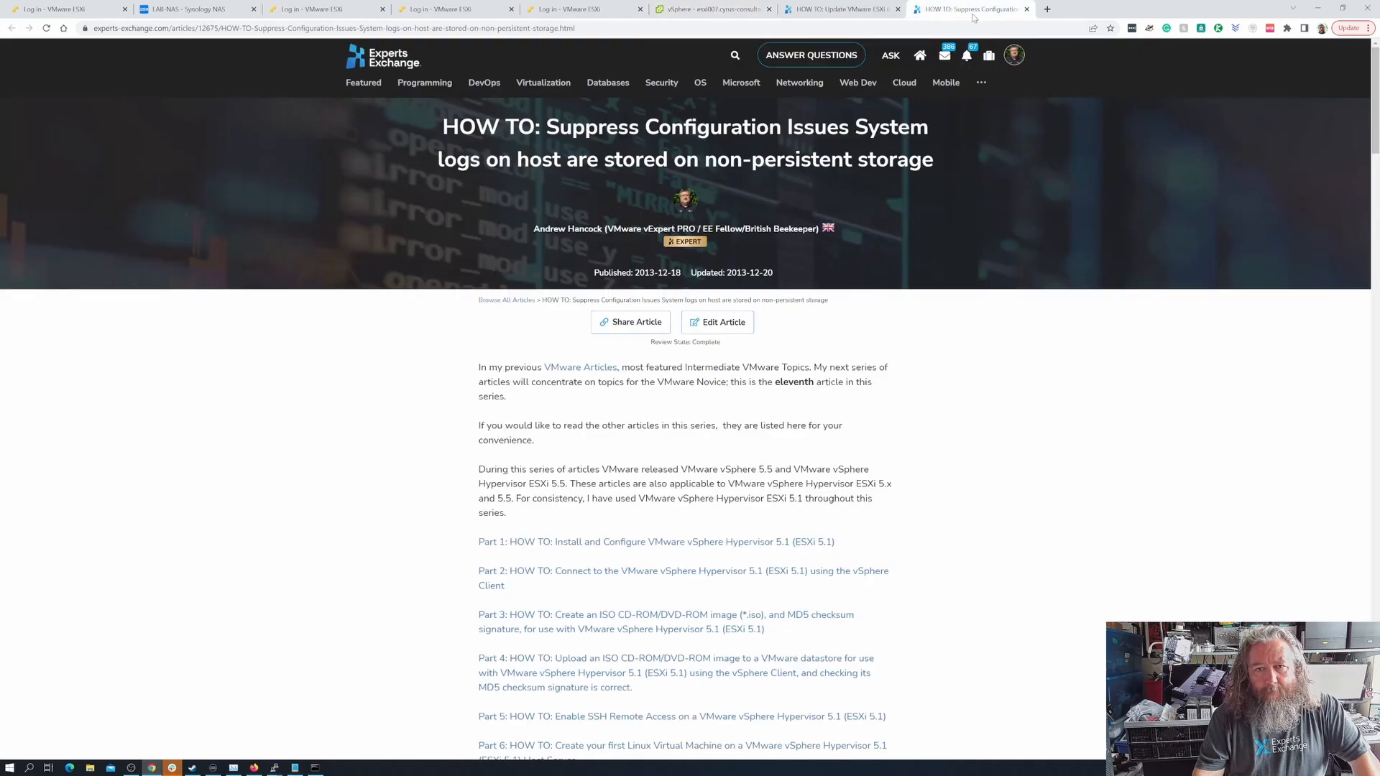
pyautogui.scroll(-12, 661, 540)
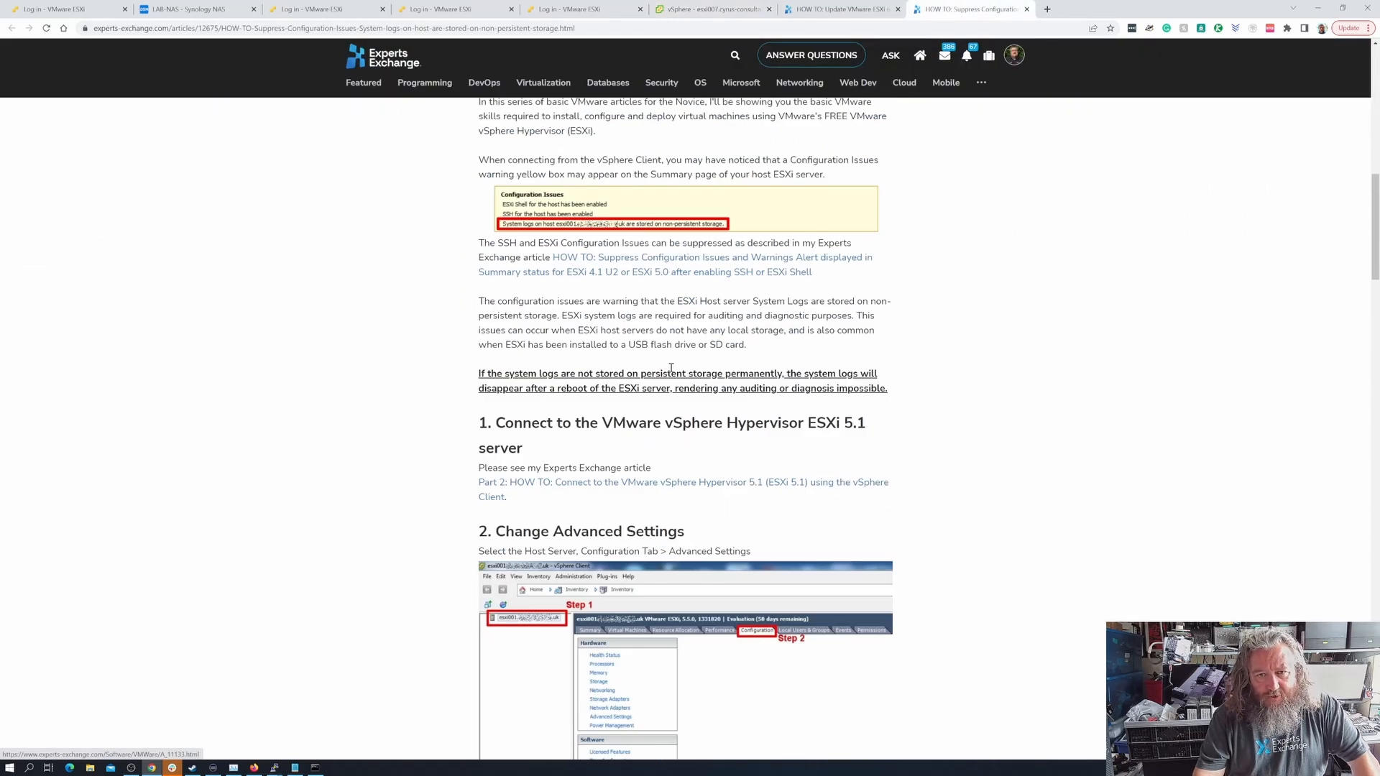
pyautogui.scroll(8, 926, 316)
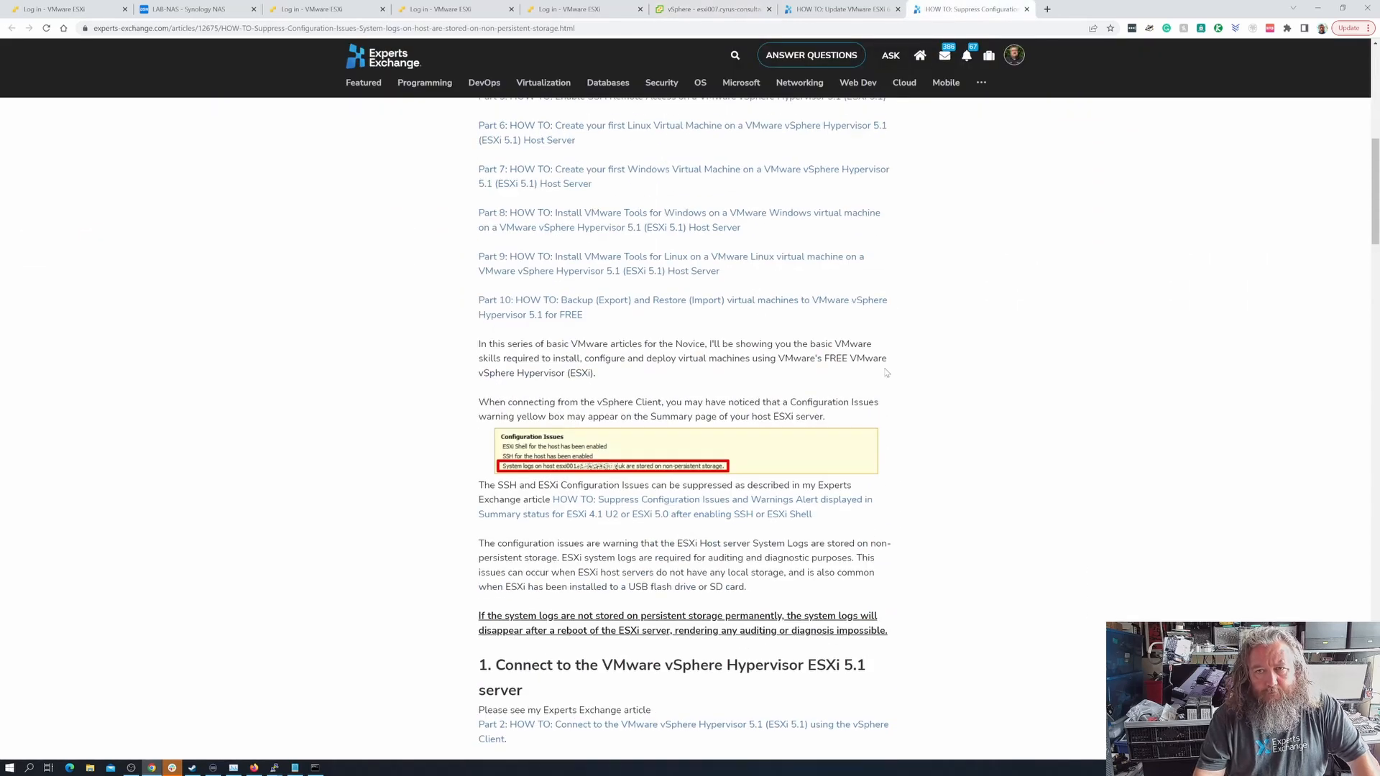
pyautogui.scroll(4, 886, 373)
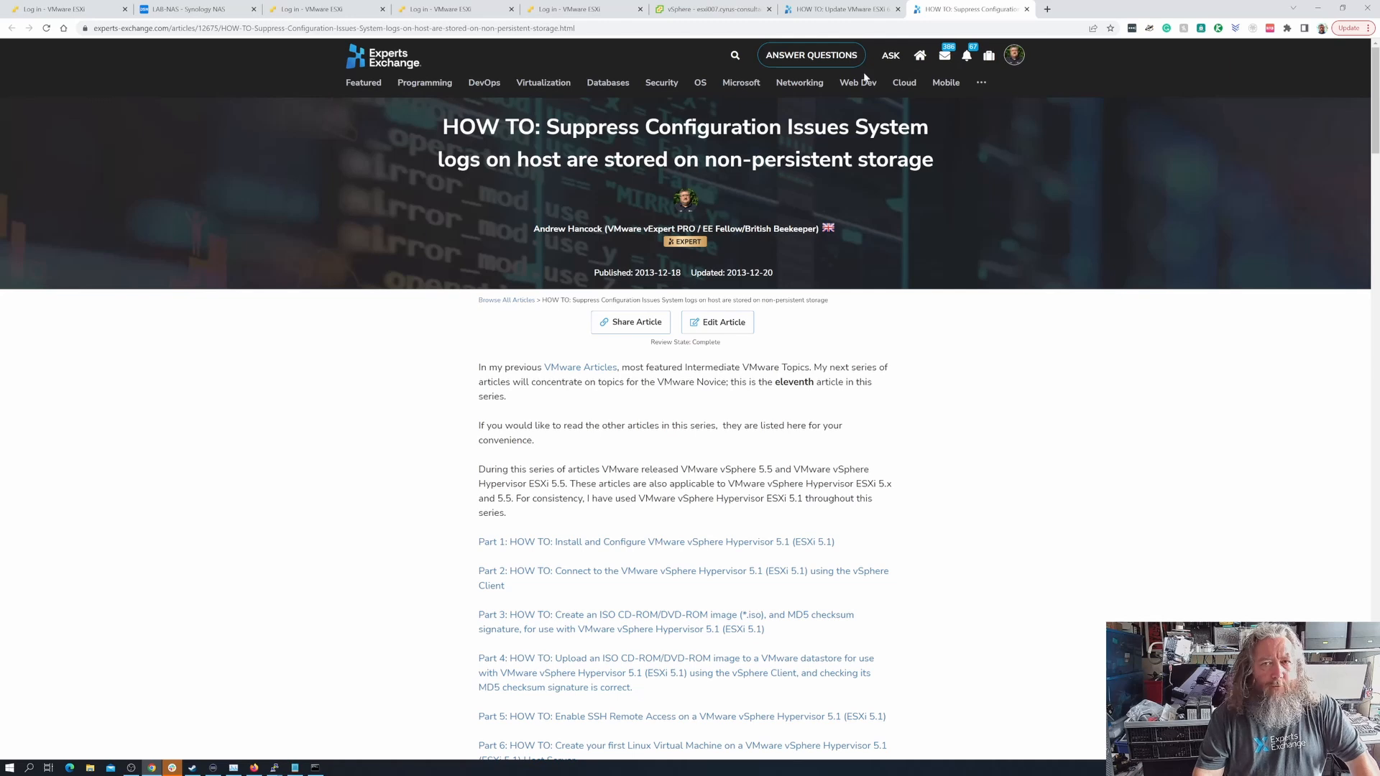
# - Return to the vSphere Client and open host esxi007's advanced system settings for editing
pyautogui.click(712, 9)
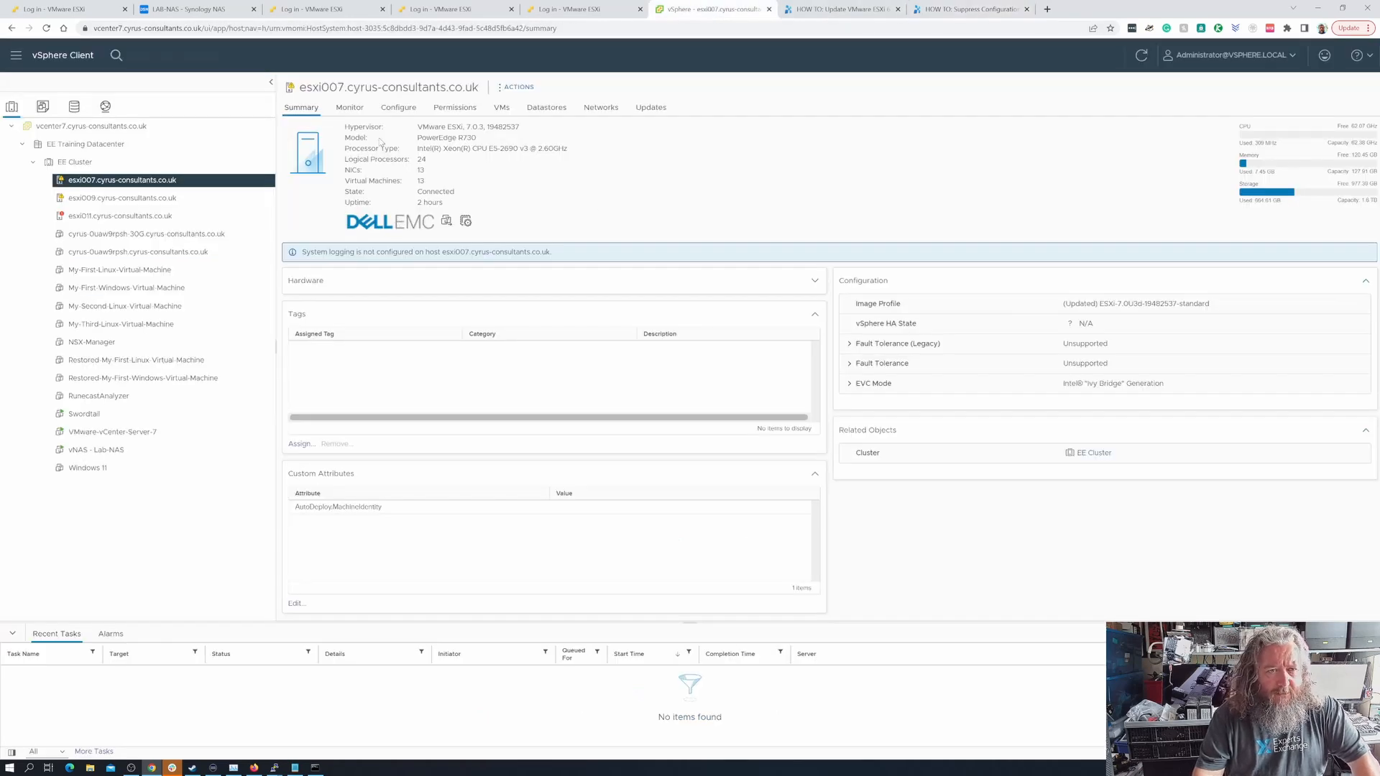
pyautogui.click(398, 107)
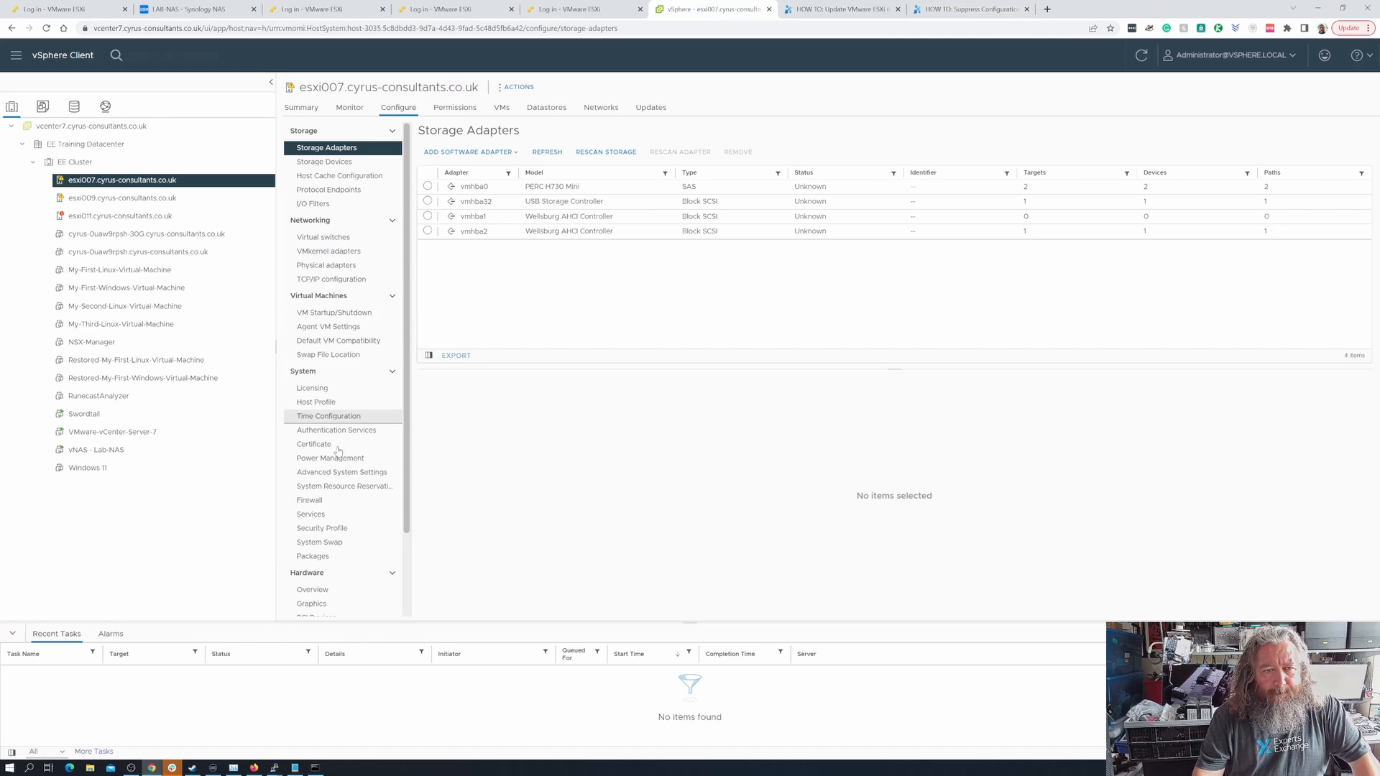
pyautogui.scroll(-2, 348, 470)
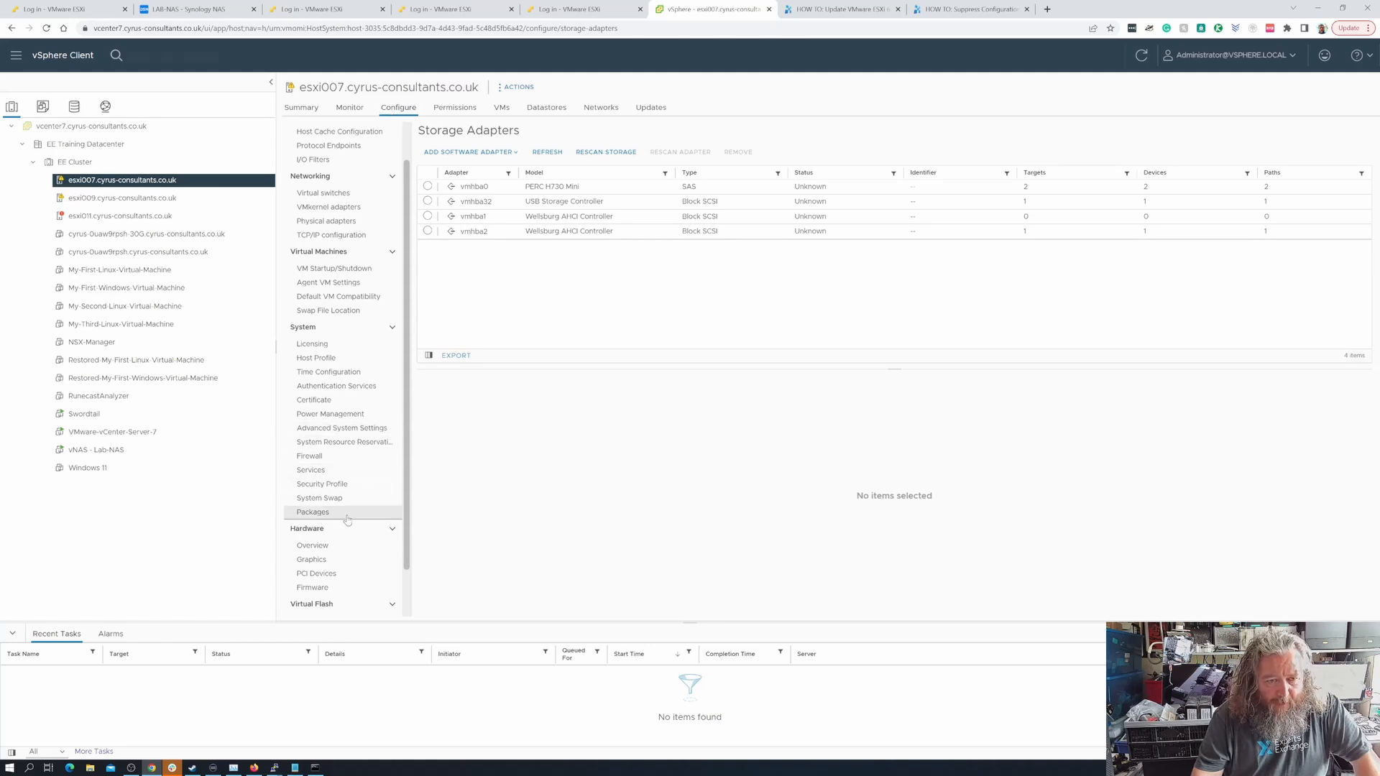
pyautogui.click(348, 436)
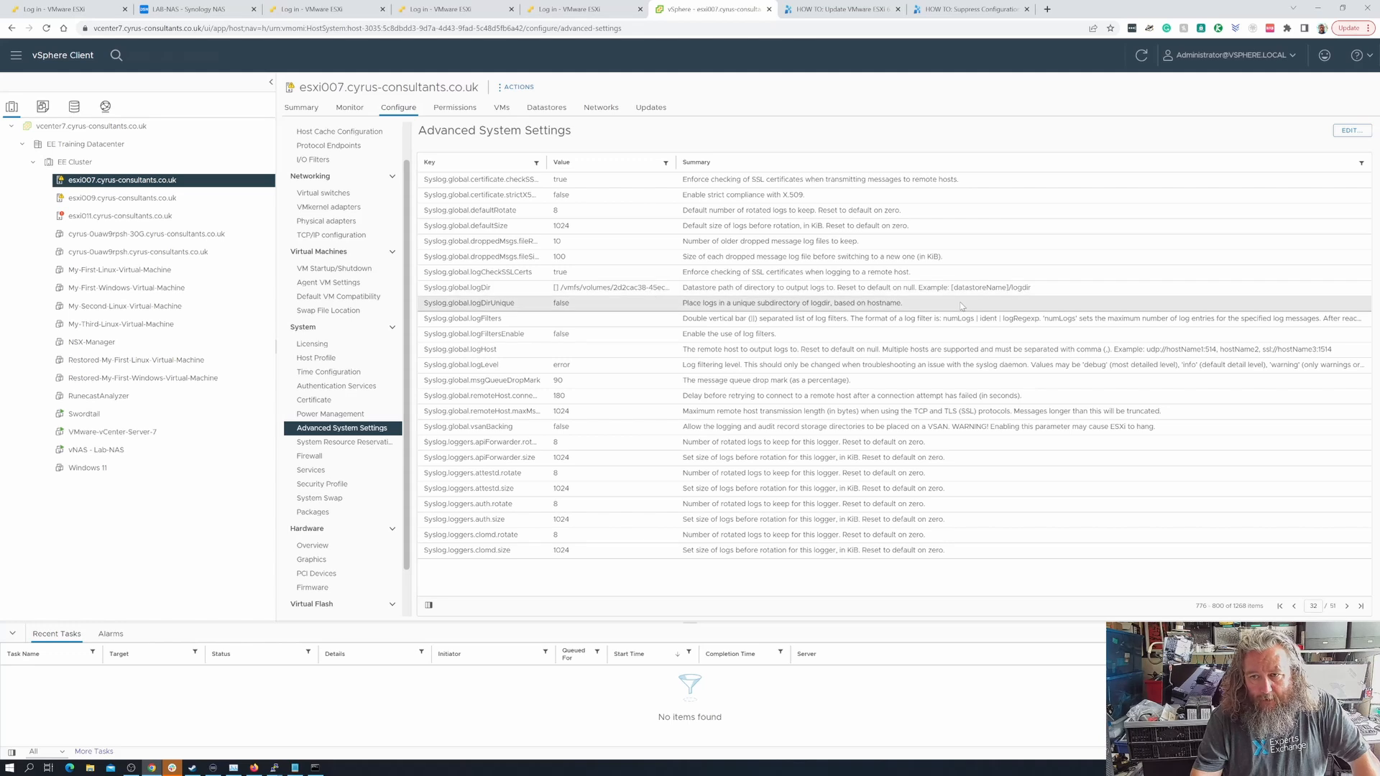
pyautogui.click(1350, 132)
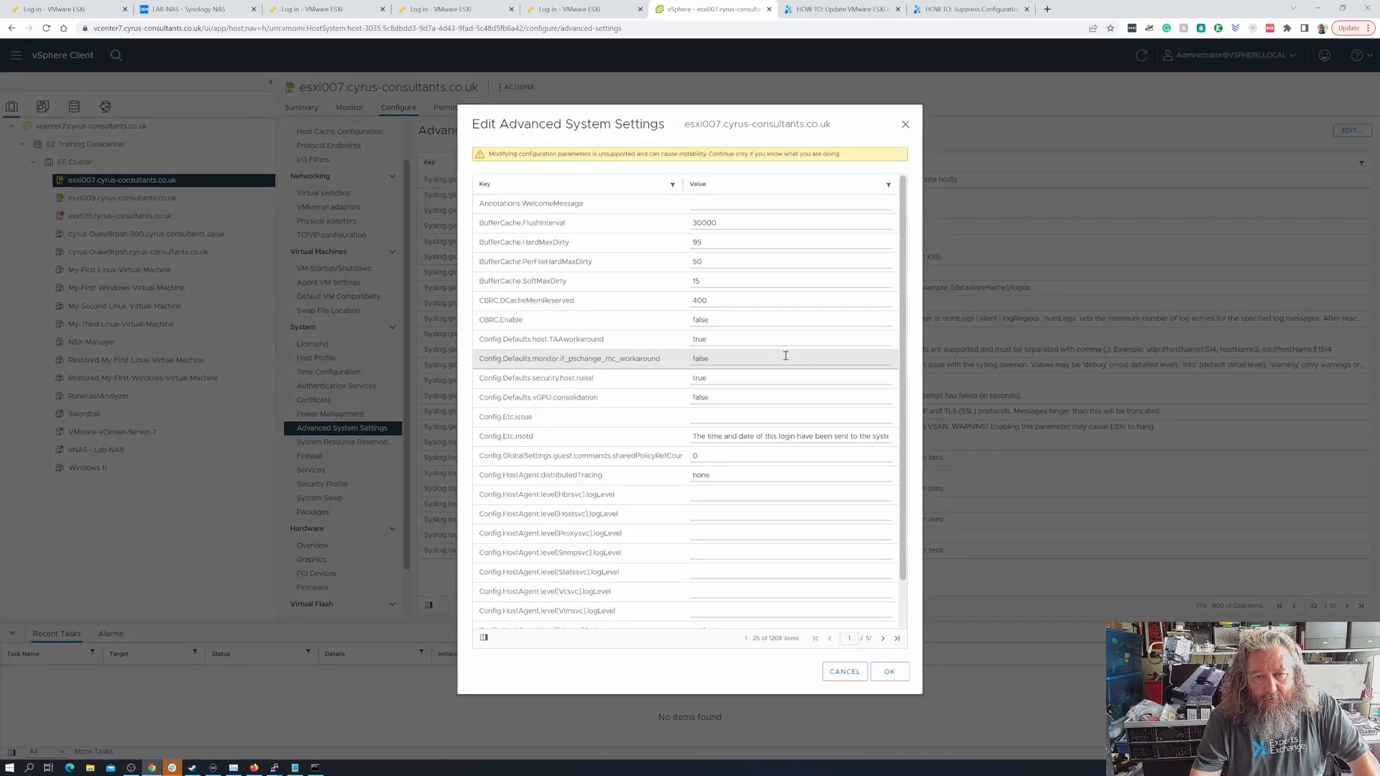
# - Go to page 32 of the advanced settings list to locate the Syslog.global.logDir setting
pyautogui.scroll(-1, 907, 309)
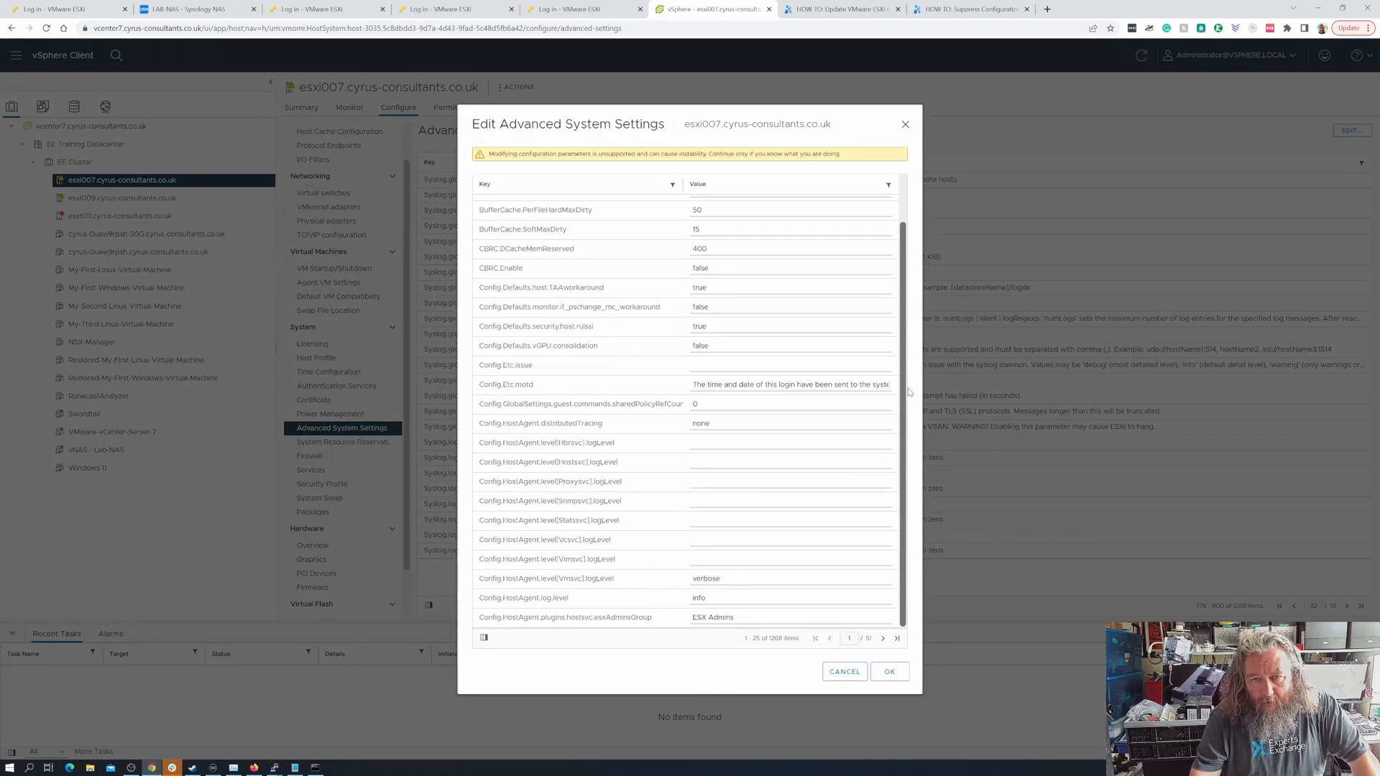
pyautogui.click(897, 639)
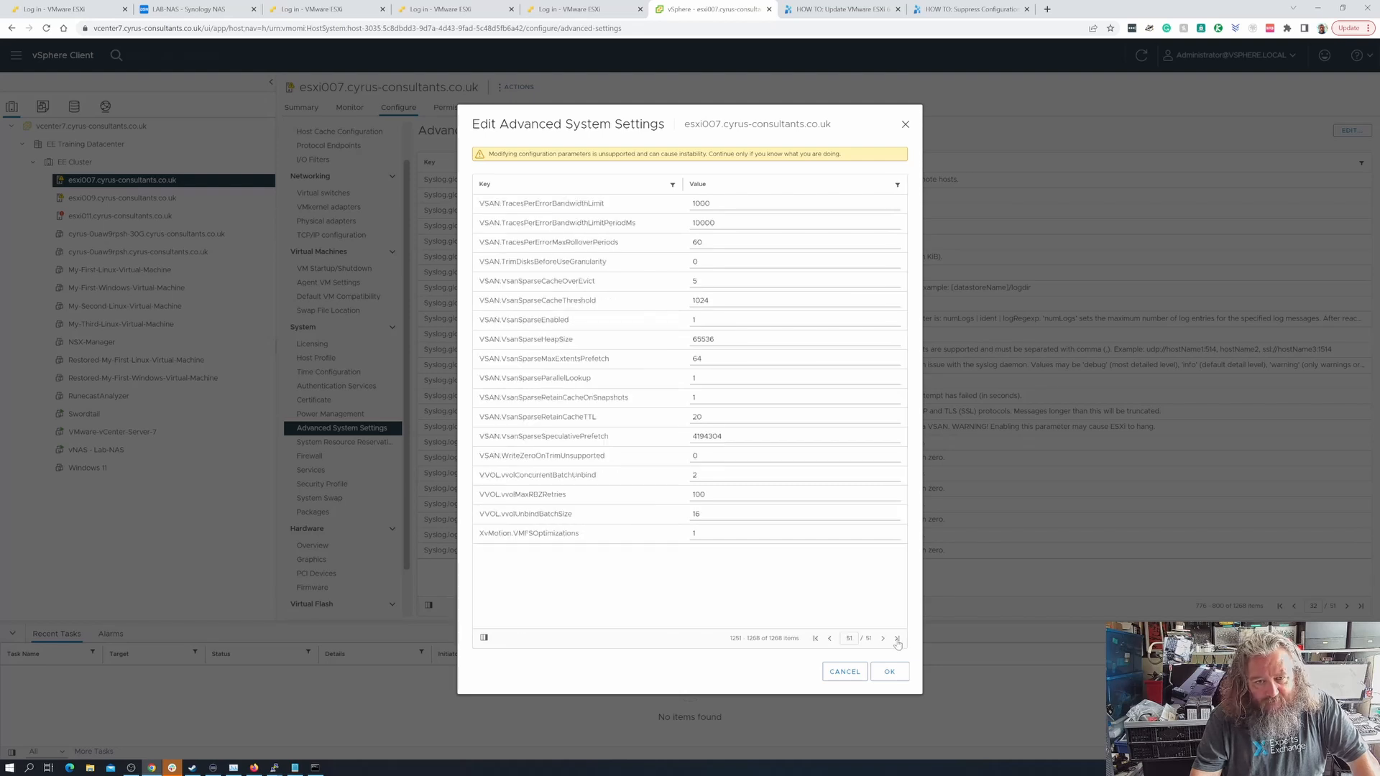
pyautogui.click(830, 639)
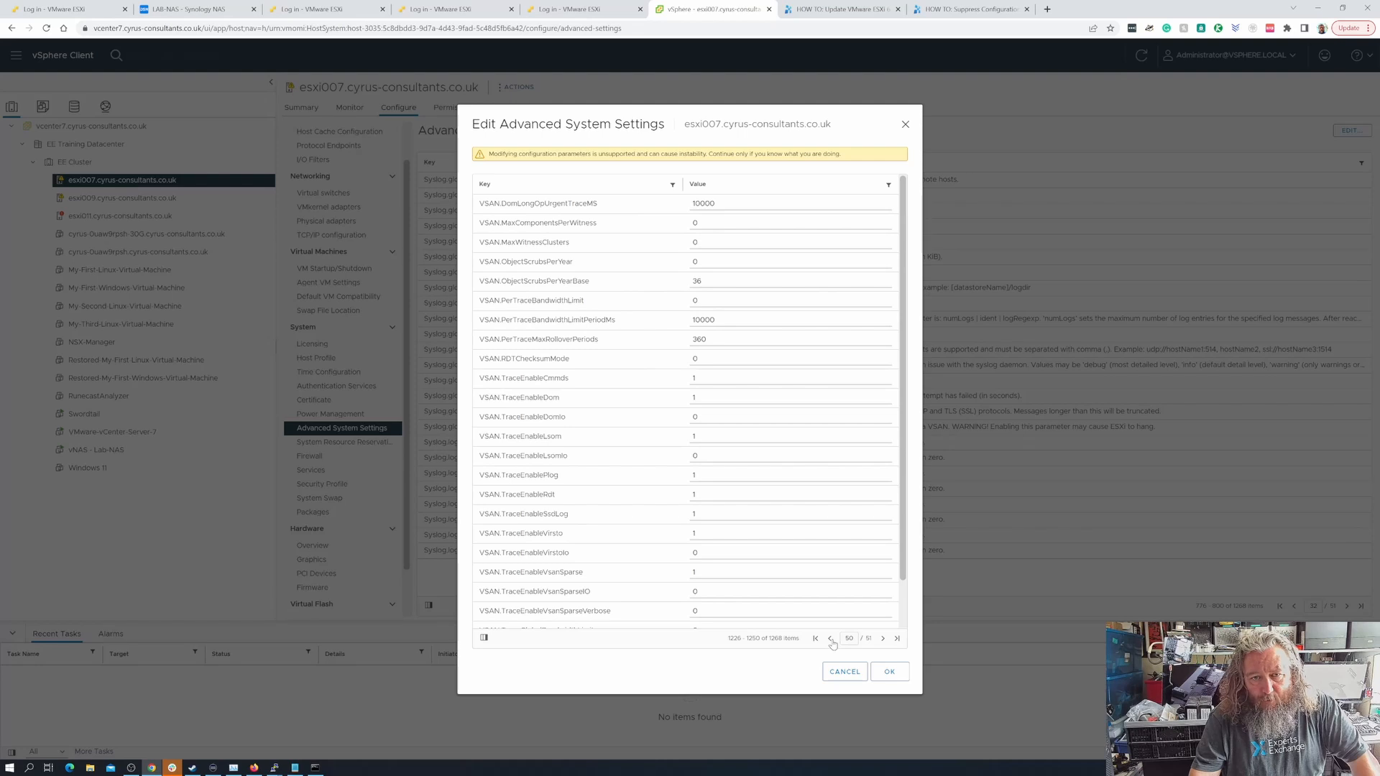
pyautogui.click(830, 639)
pyautogui.click(830, 639)
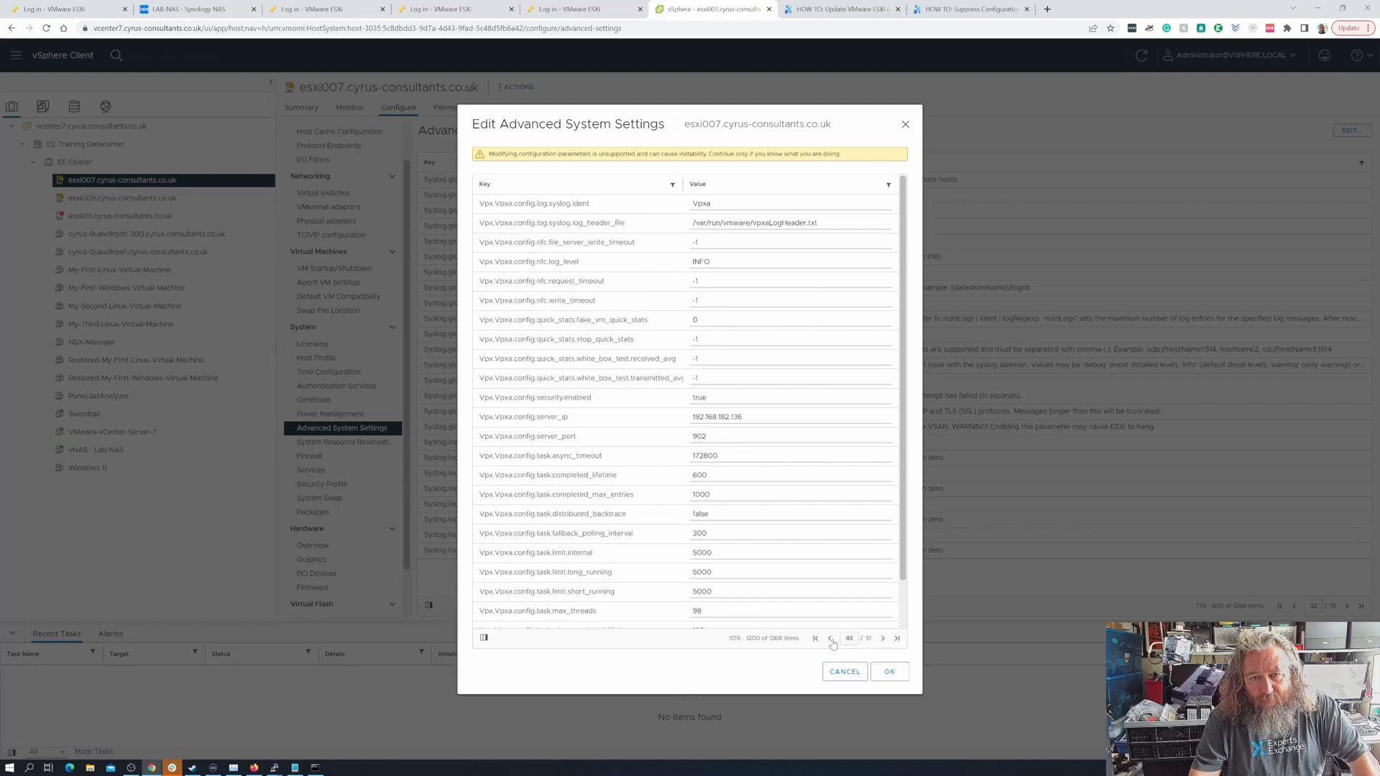
pyautogui.click(831, 639)
pyautogui.click(831, 639)
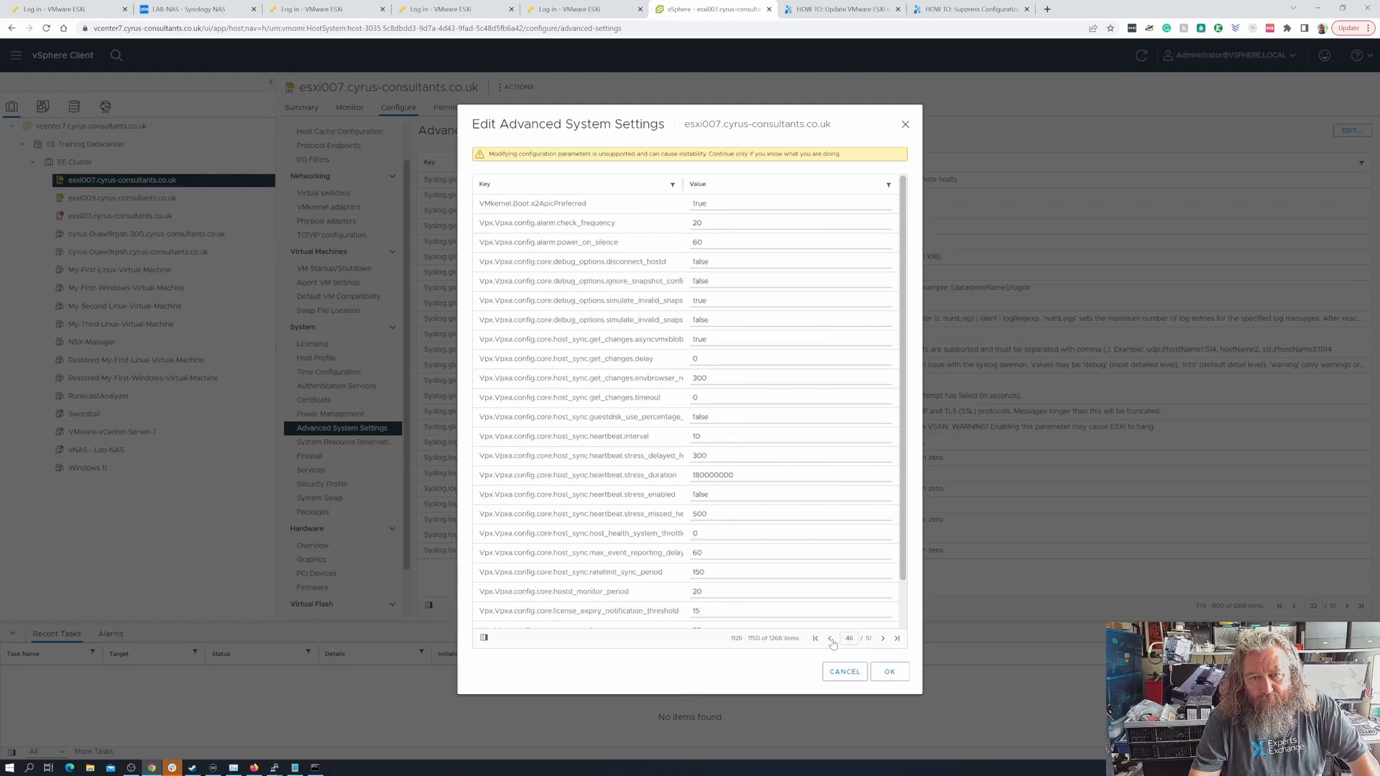
pyautogui.click(831, 639)
pyautogui.click(831, 639)
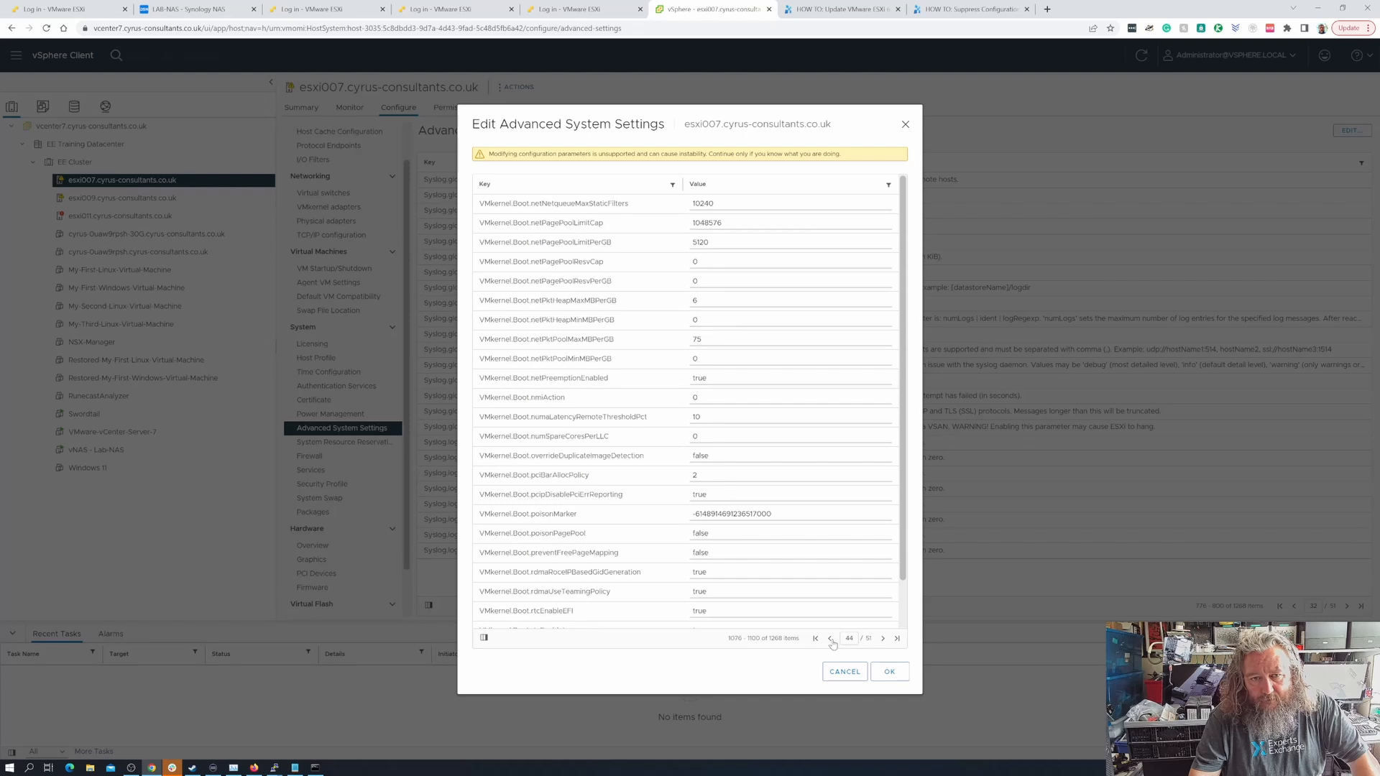
pyautogui.click(830, 639)
pyautogui.click(831, 639)
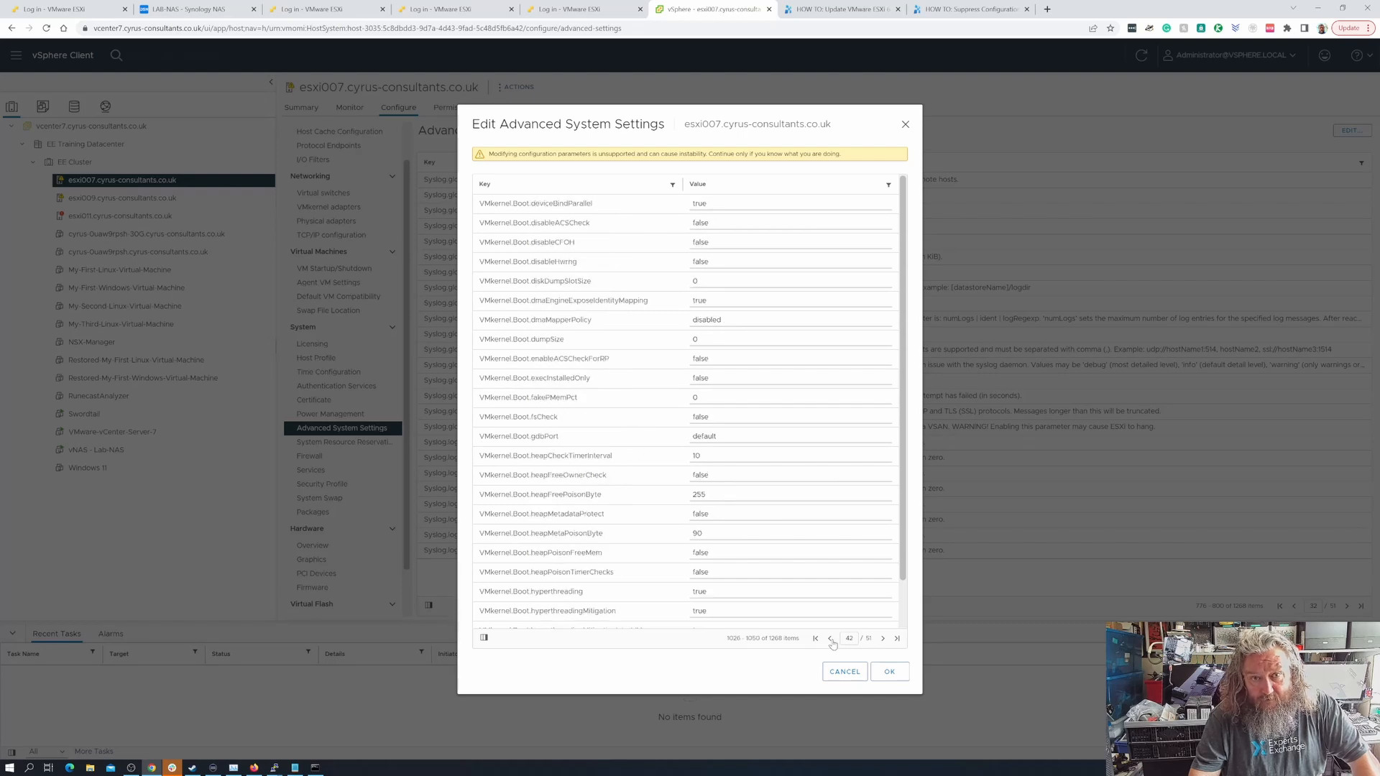
pyautogui.click(831, 639)
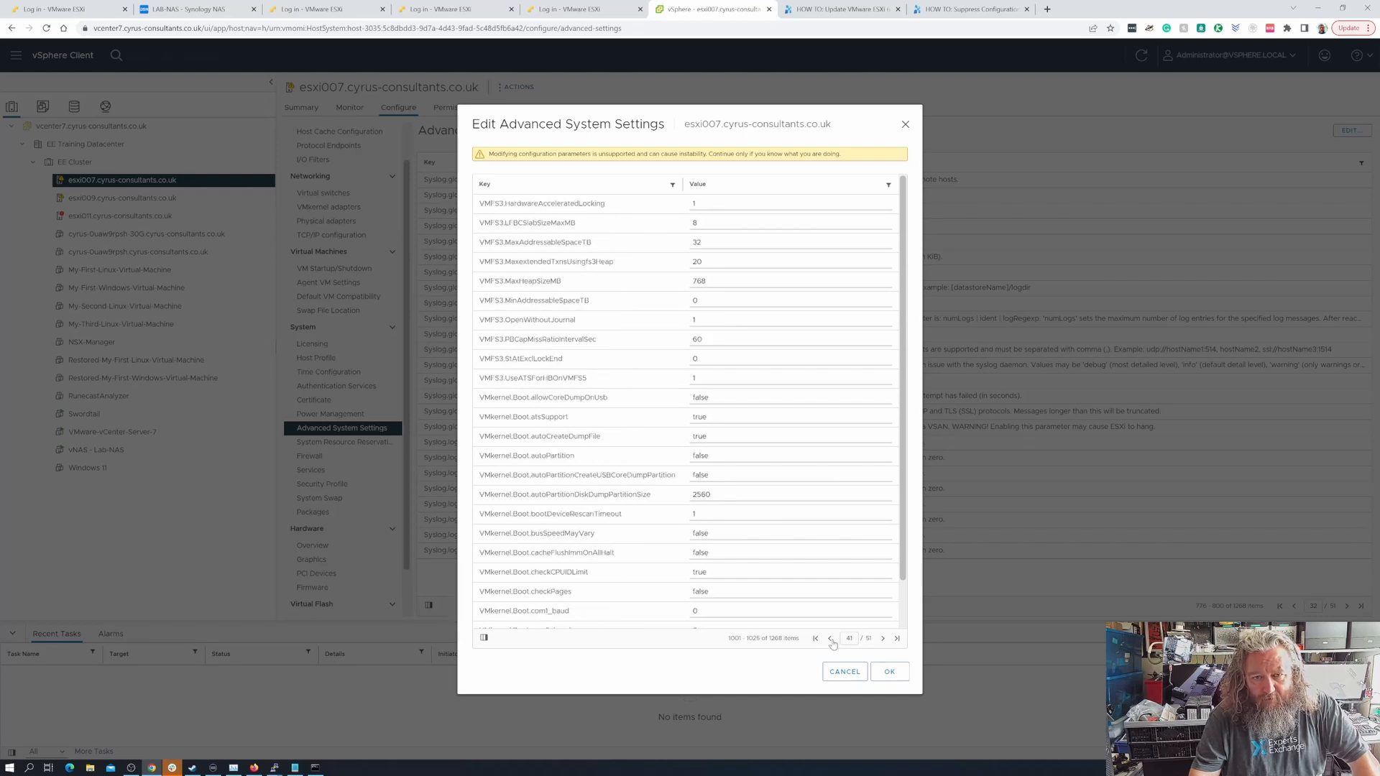
pyautogui.click(831, 639)
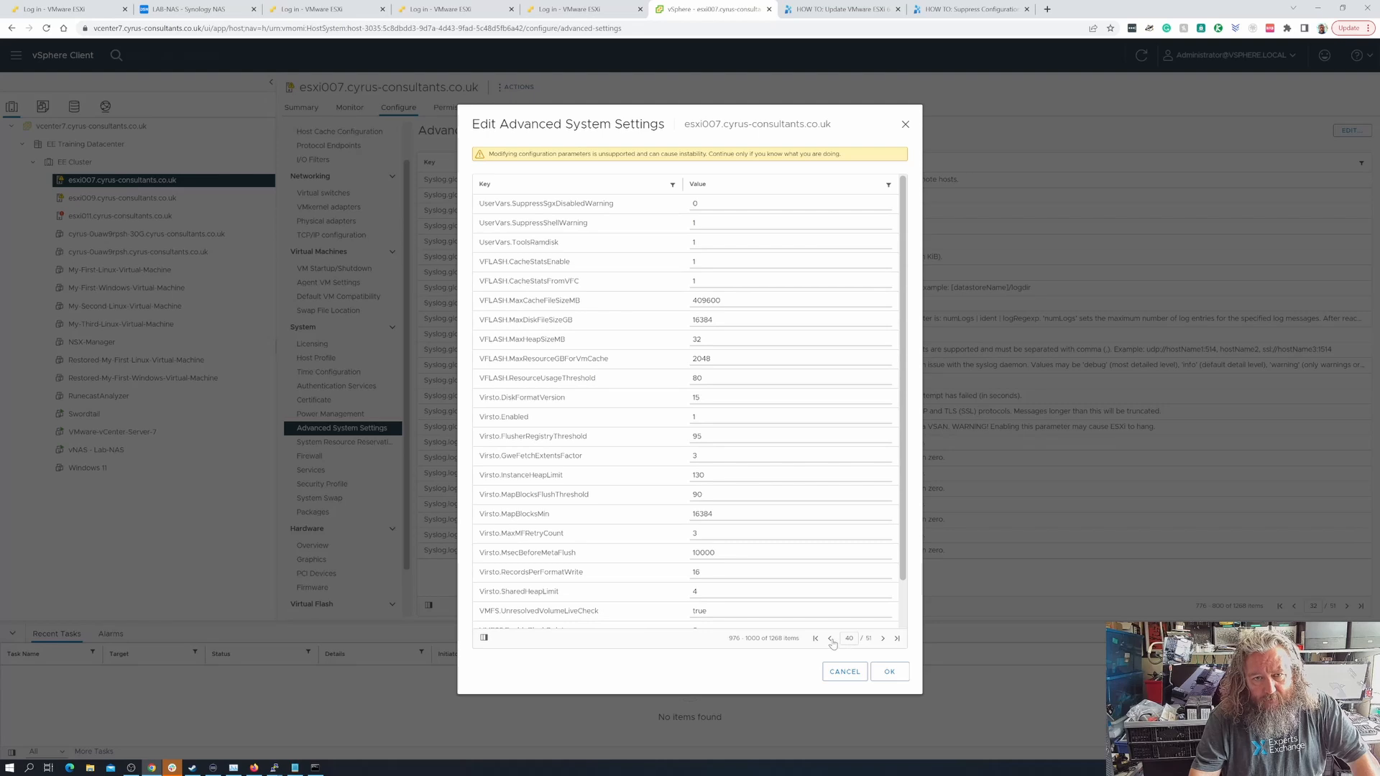
pyautogui.click(831, 638)
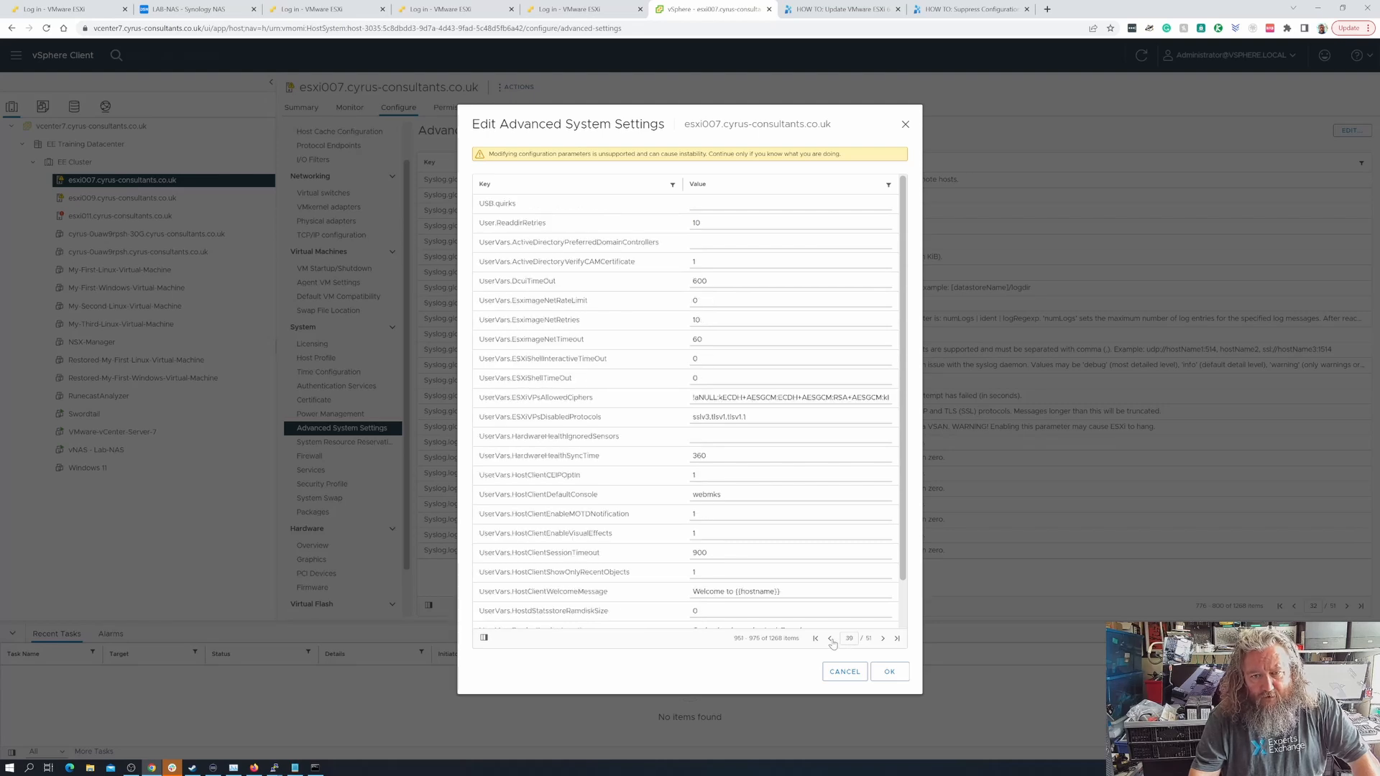
pyautogui.click(830, 639)
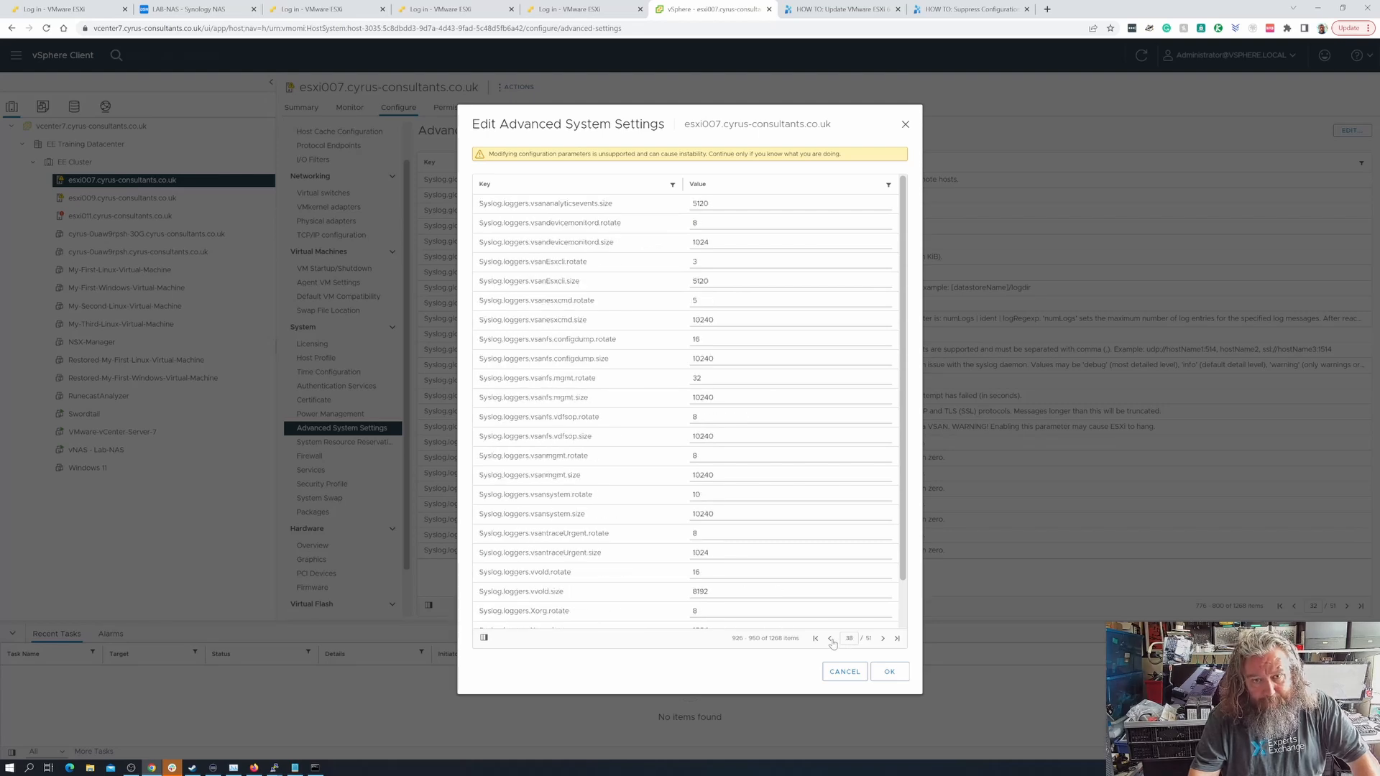
pyautogui.click(831, 639)
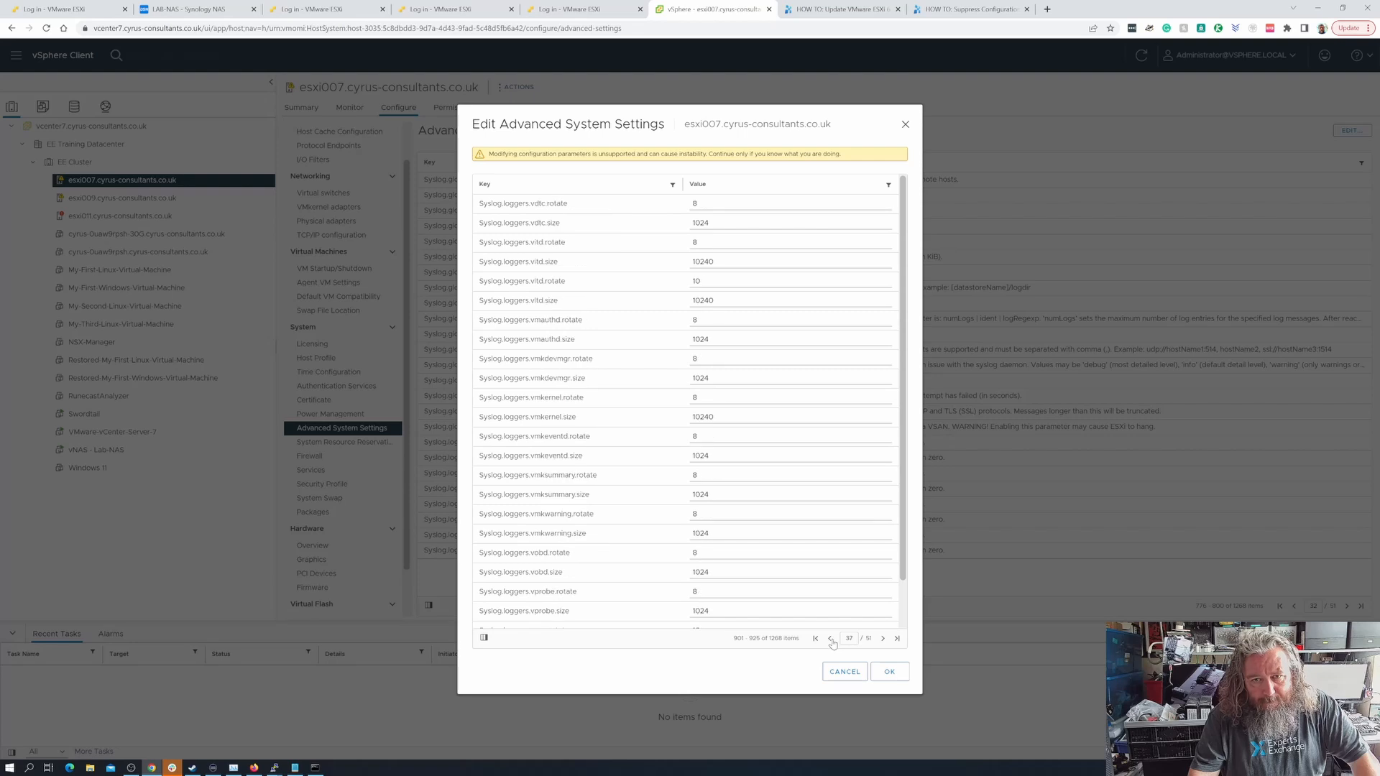
pyautogui.click(831, 638)
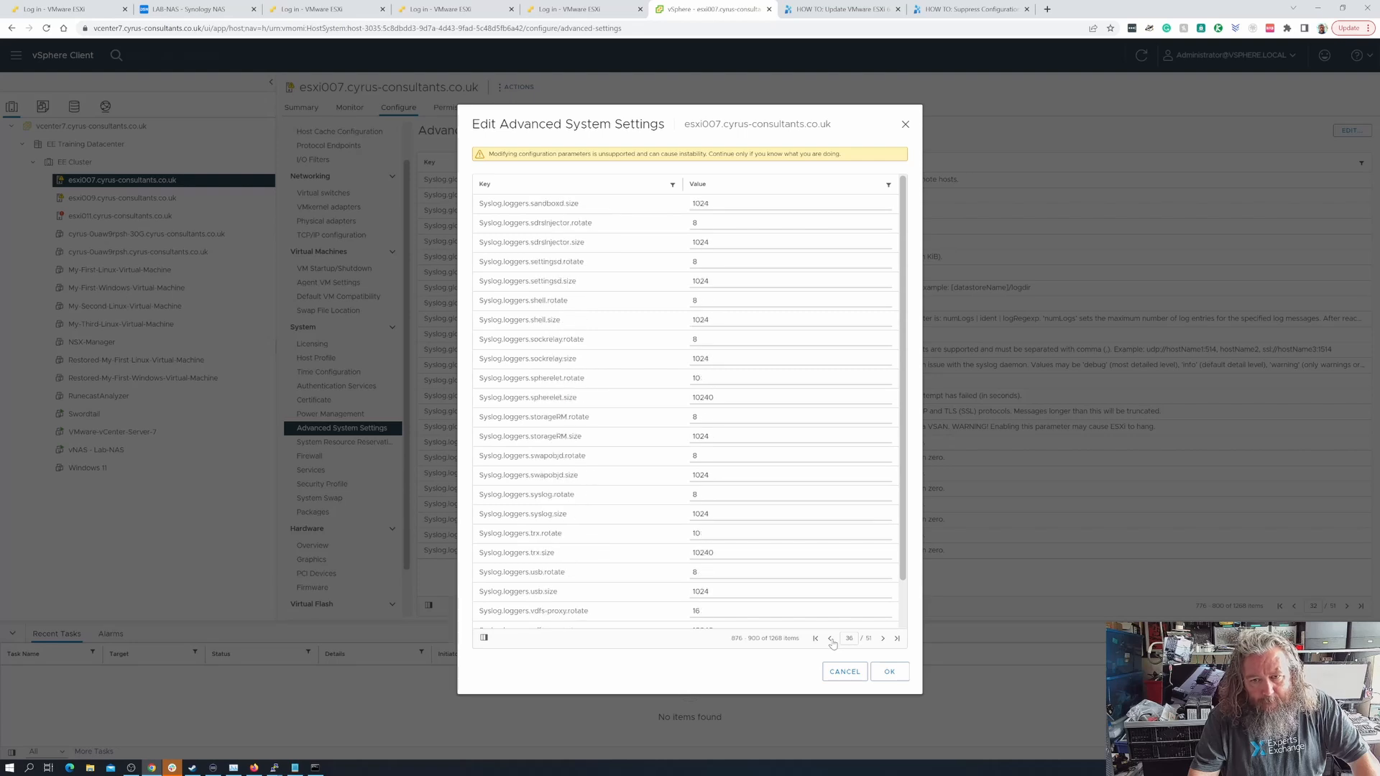
pyautogui.click(830, 639)
pyautogui.click(831, 639)
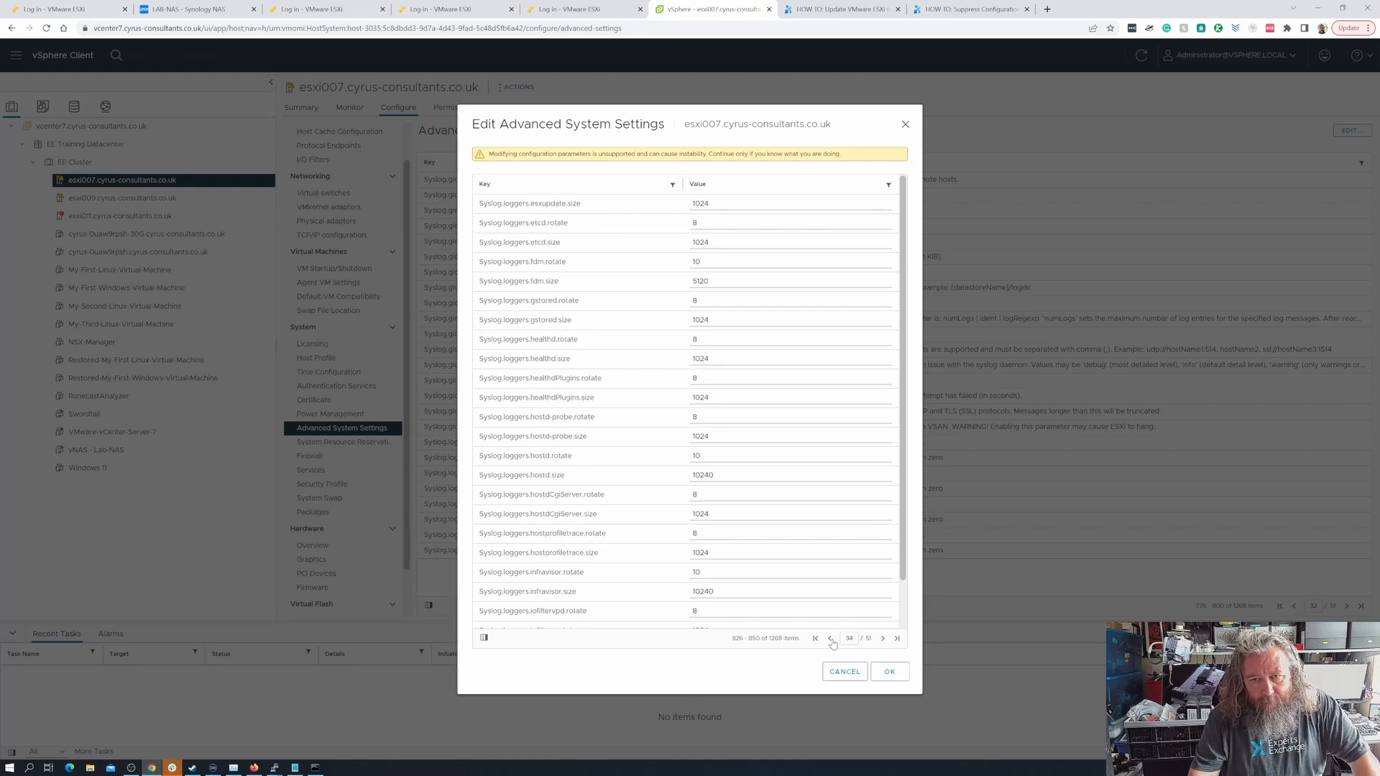
pyautogui.click(831, 639)
pyautogui.click(831, 639)
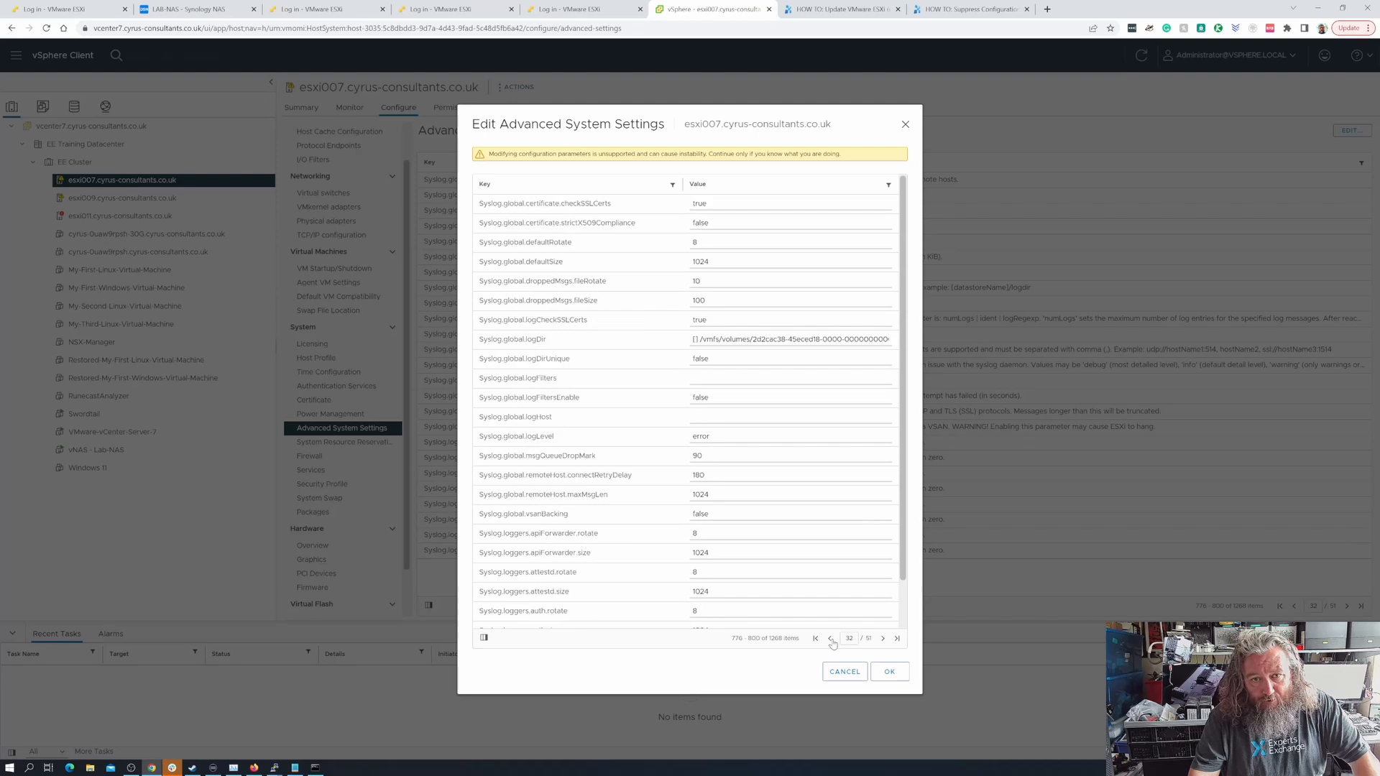
# - Examine the Syslog.global.logDir path through to its end, and look at the VMwareVMs folder on the Synology NAS
pyautogui.click(755, 339)
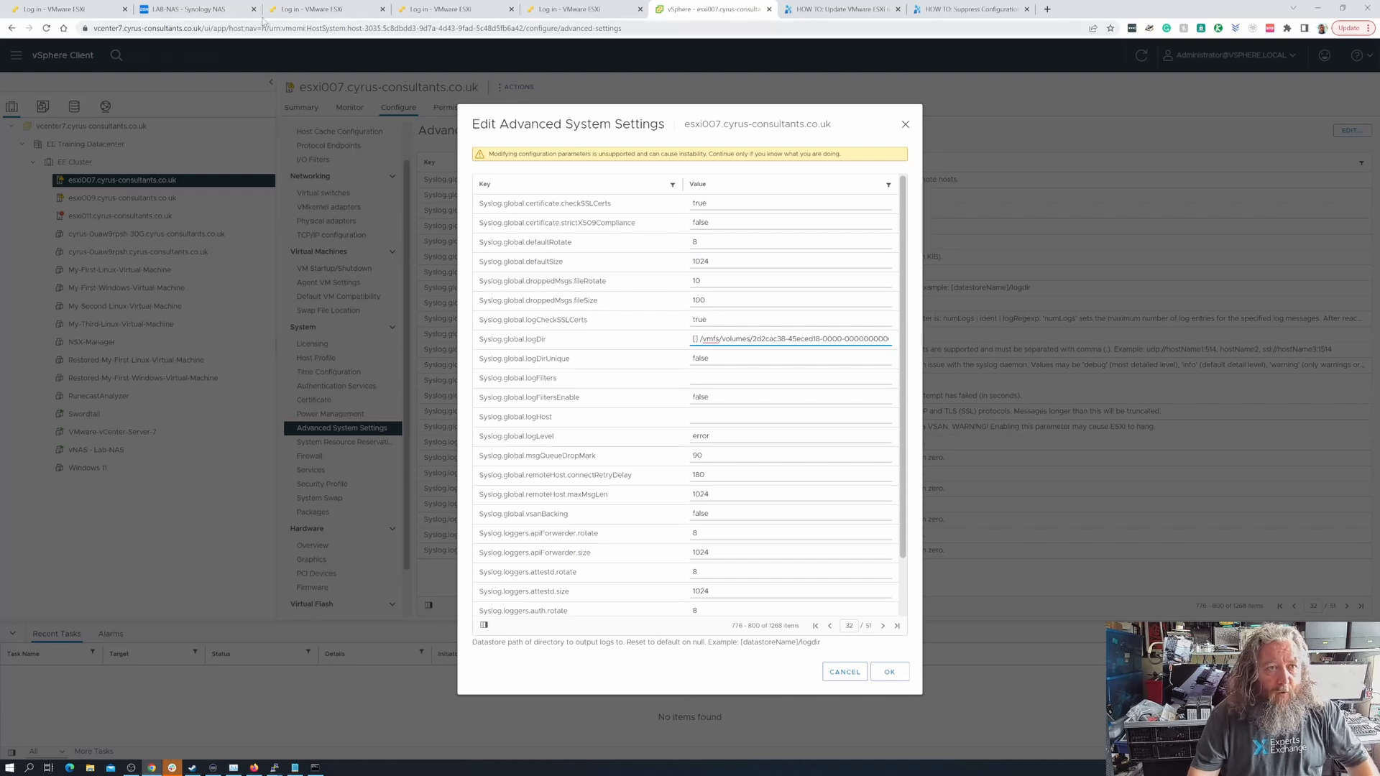
pyautogui.click(196, 10)
pyautogui.click(328, 283)
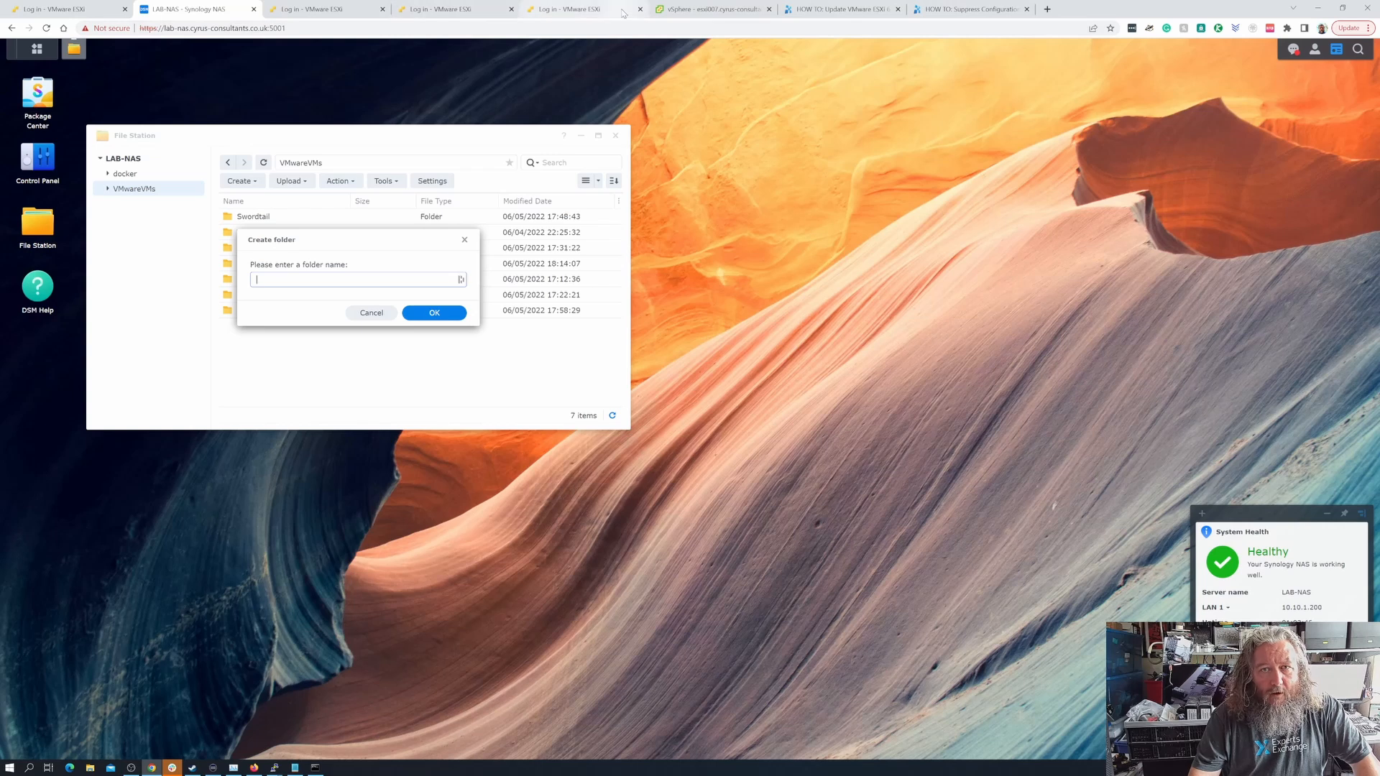
pyautogui.click(710, 10)
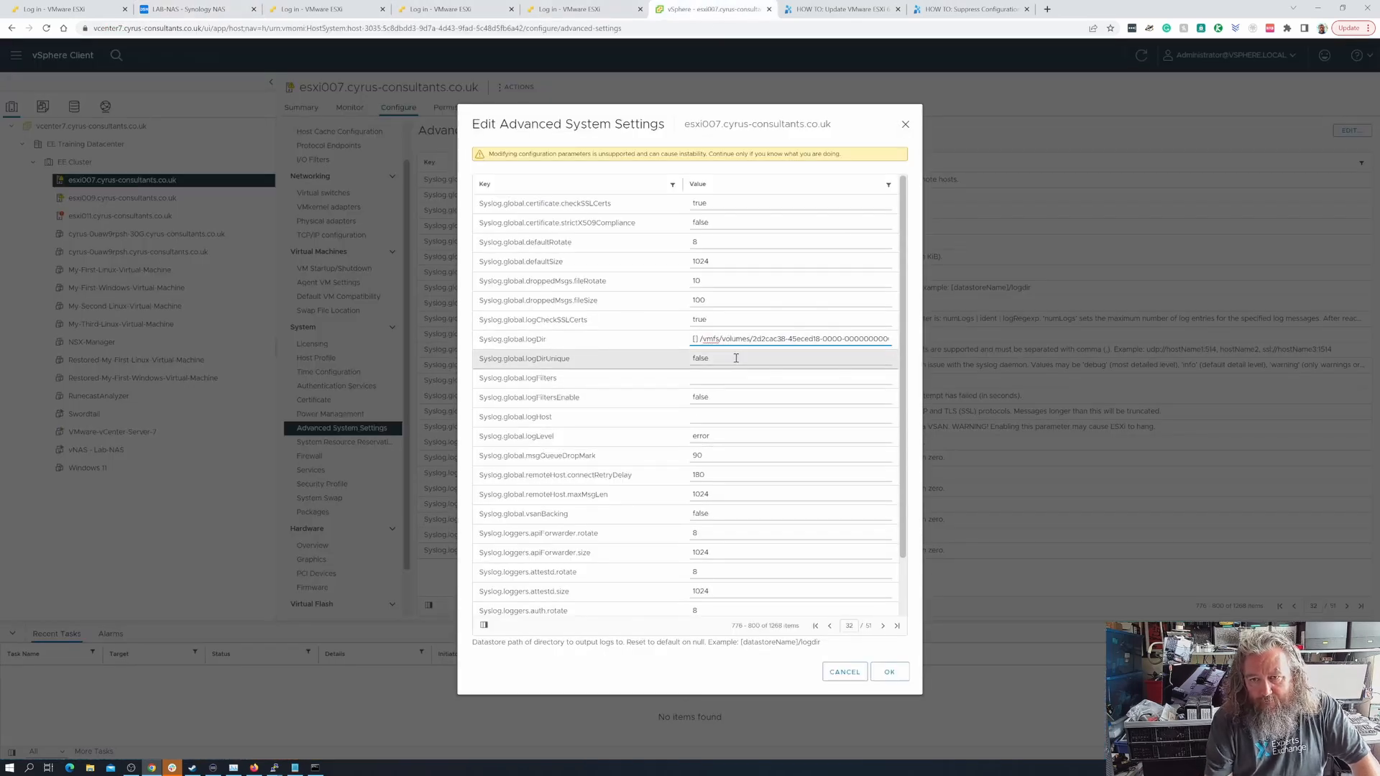
pyautogui.press('Right')
pyautogui.press('Right')
pyautogui.press('Right')
pyautogui.press('Right')
pyautogui.press('Right')
pyautogui.press('Right')
pyautogui.press('Right')
pyautogui.press('Right')
pyautogui.press('Right')
pyautogui.press('Right')
pyautogui.press('Right')
pyautogui.press('Right')
pyautogui.press('Right')
pyautogui.press('Right')
pyautogui.press('Right')
pyautogui.press('Right')
pyautogui.press('Right')
pyautogui.press('Right')
pyautogui.press('Right')
pyautogui.press('Right')
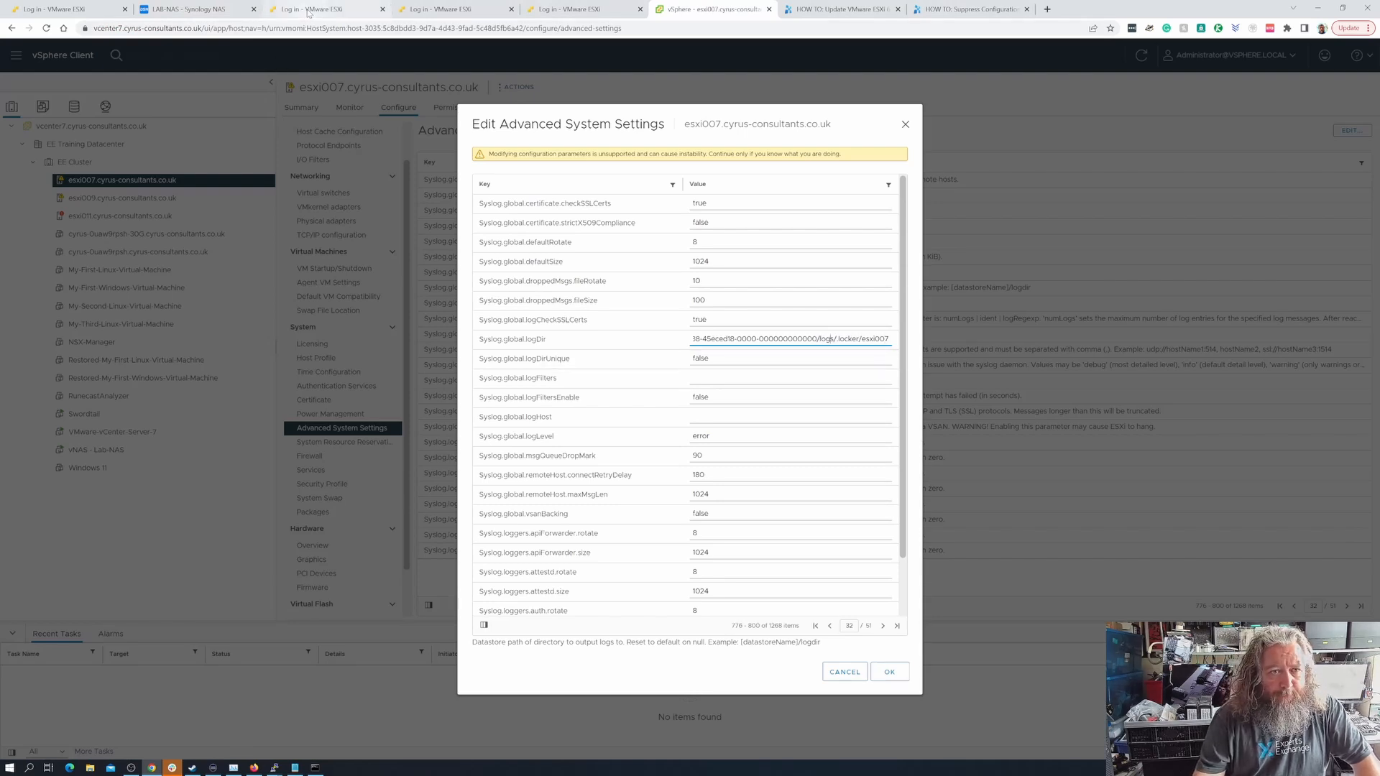
# - Switch to the Synology NAS and create a folder named logs in VMwareVMs
pyautogui.click(188, 9)
pyautogui.write('lo')
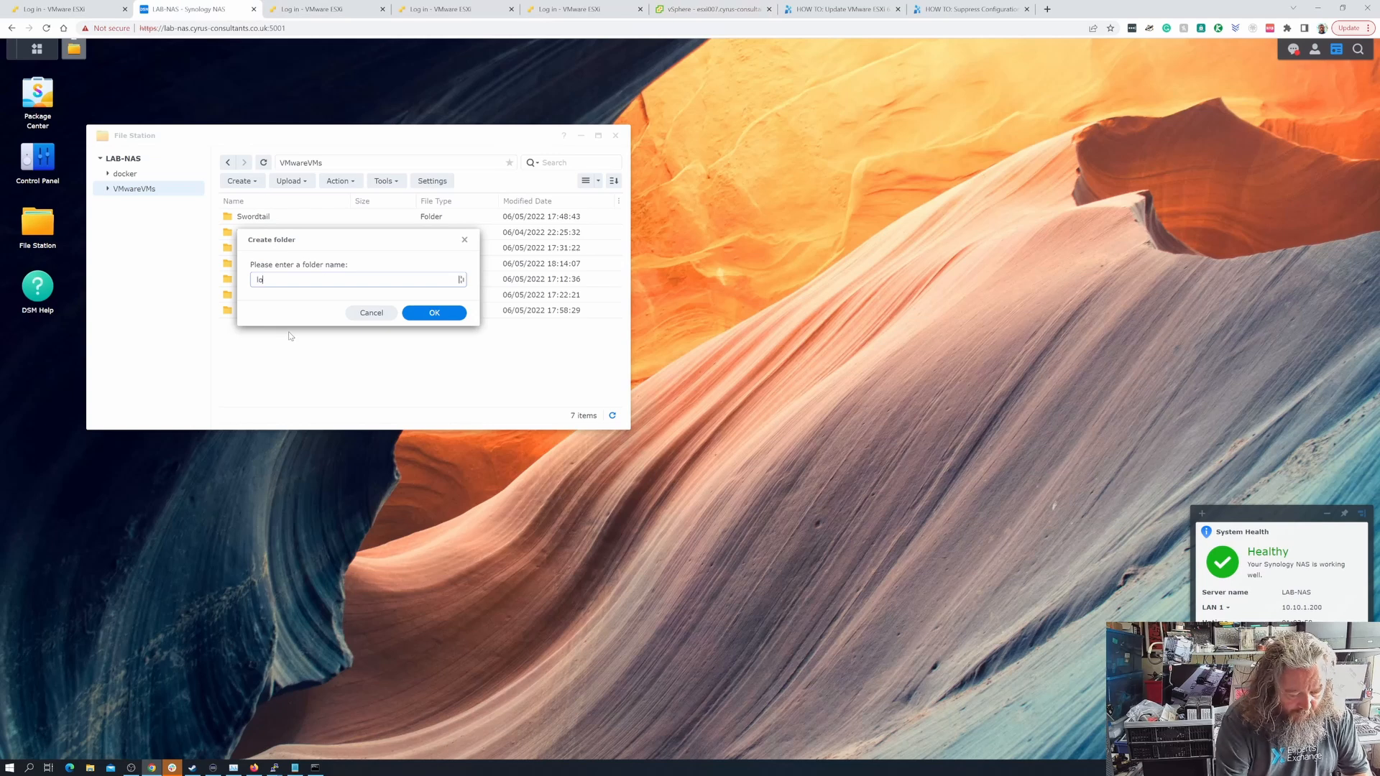
pyautogui.write('gs')
pyautogui.click(431, 315)
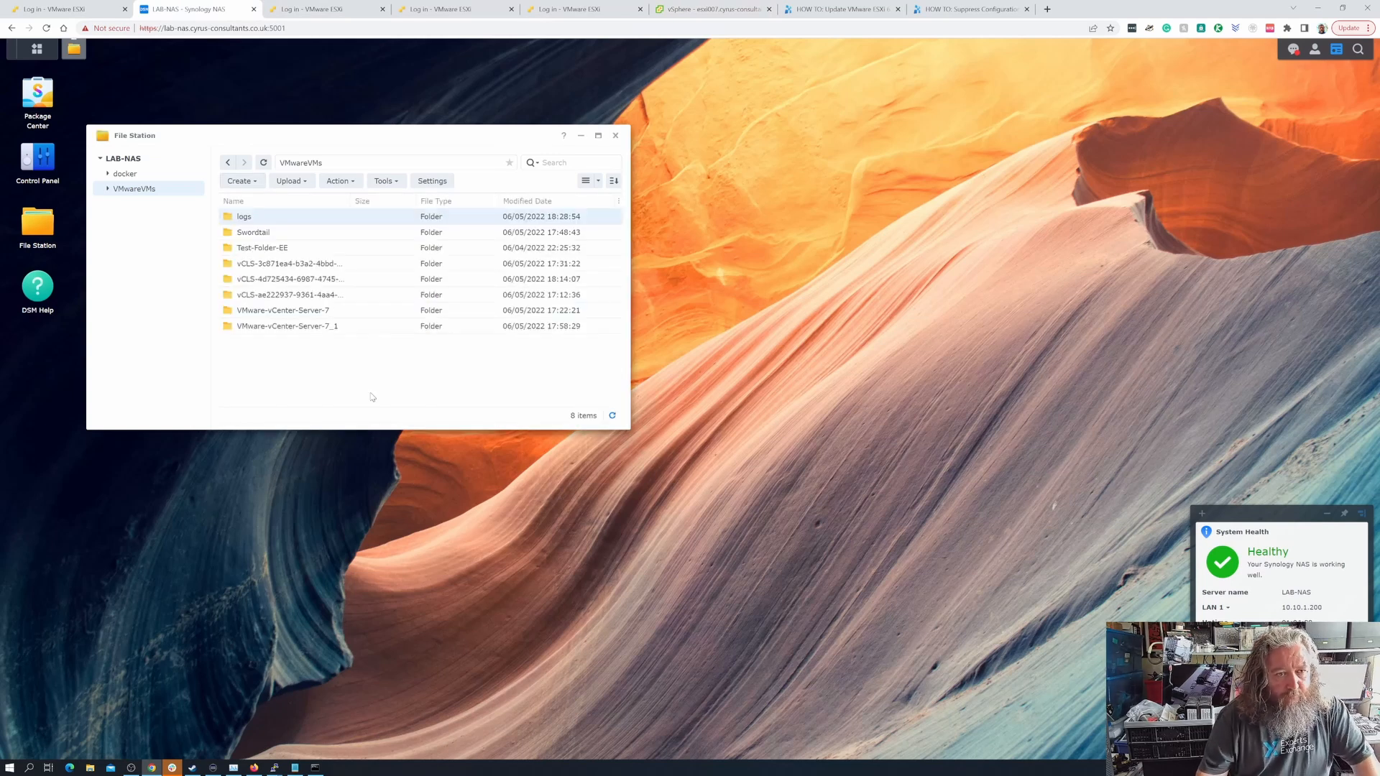
# - Create a folder named .locker inside the logs folder on the NAS
pyautogui.doubleClick(248, 216)
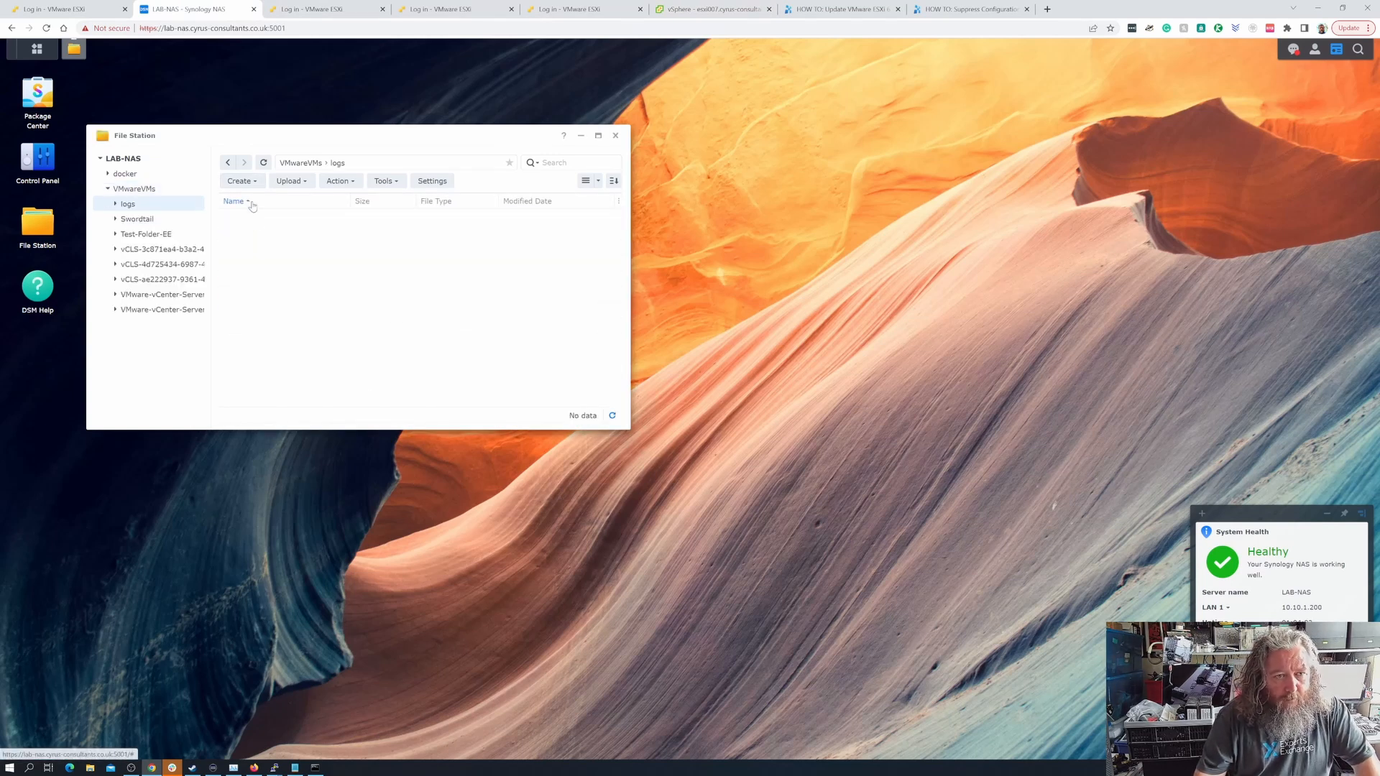
pyautogui.click(243, 180)
pyautogui.click(258, 202)
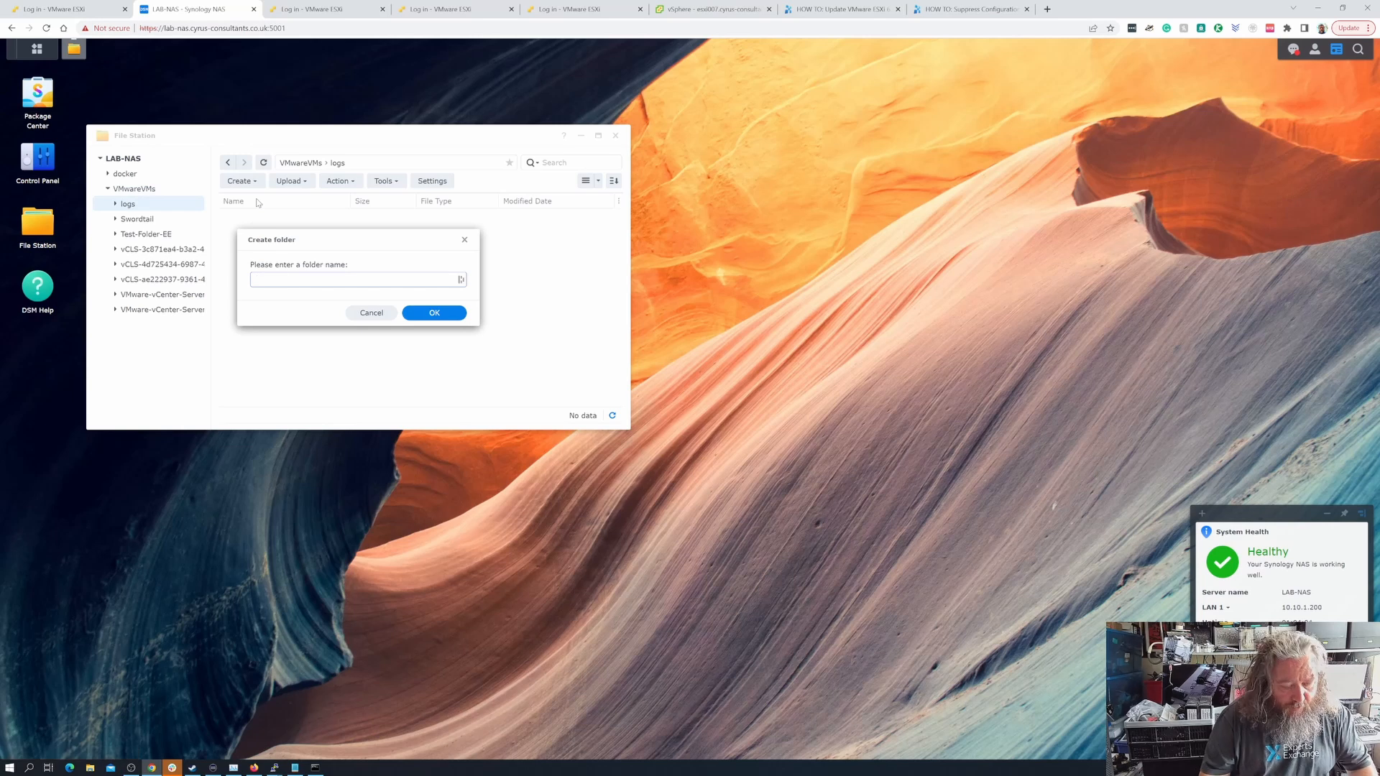
pyautogui.write('.loc')
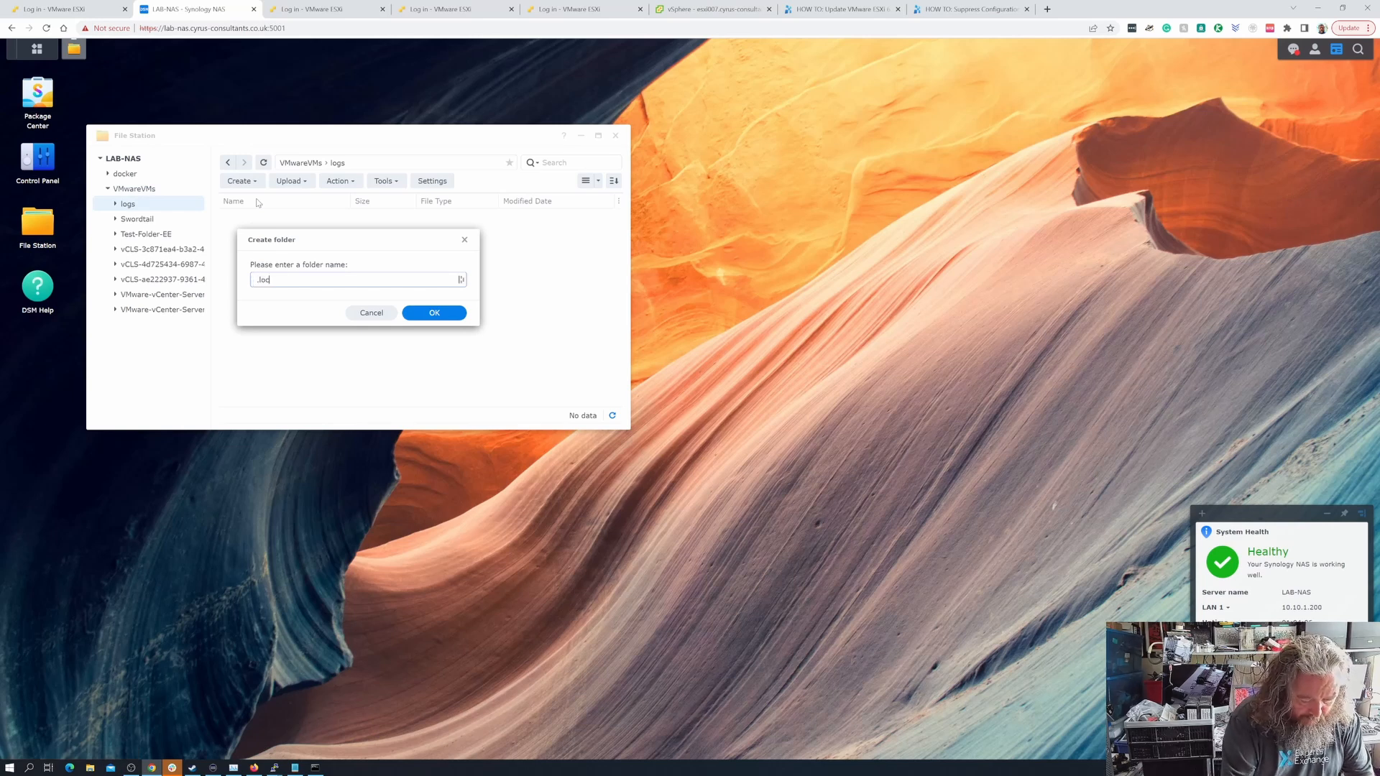
pyautogui.write('ker')
pyautogui.click(429, 321)
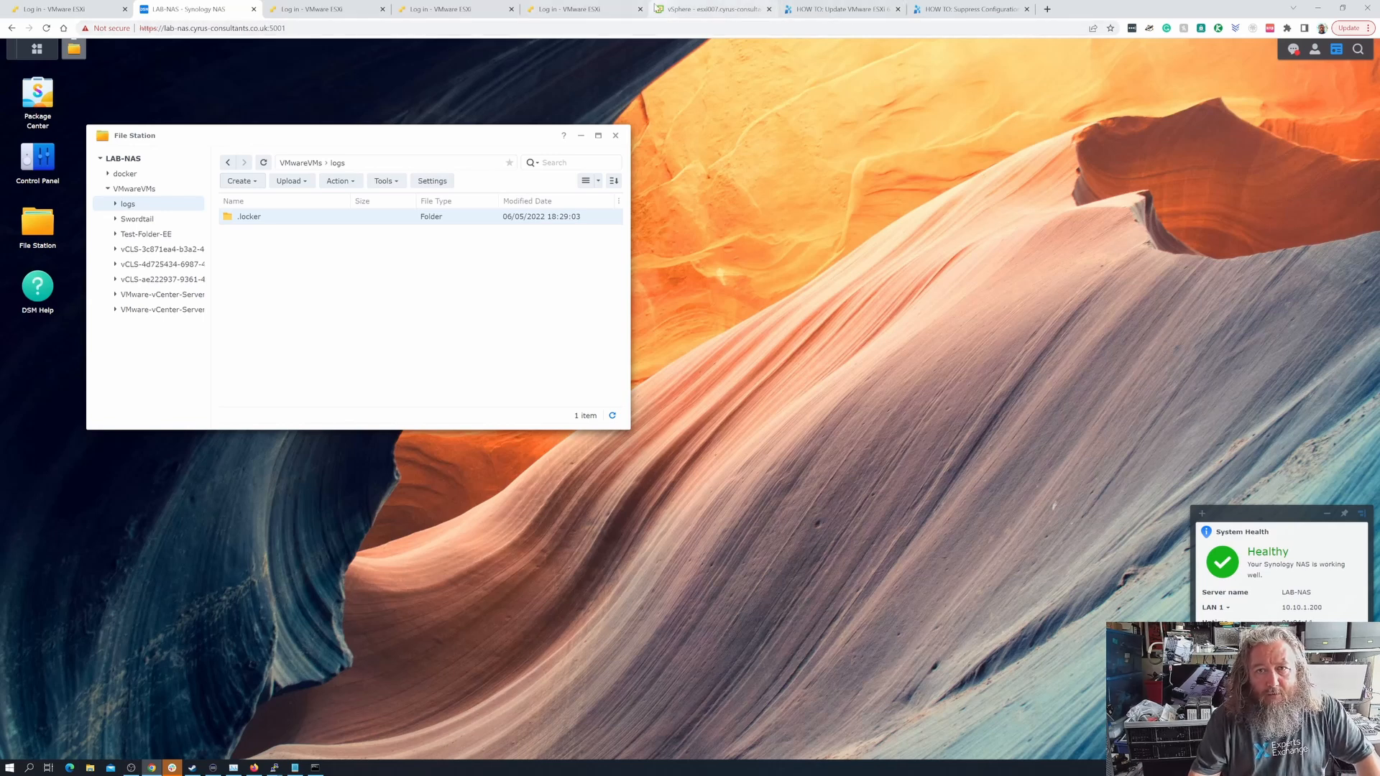
# - Switch to the vSphere Client, discard the open settings edit, and open the nfs_lab-nas datastore from host esxi011's datastores
pyautogui.click(701, 14)
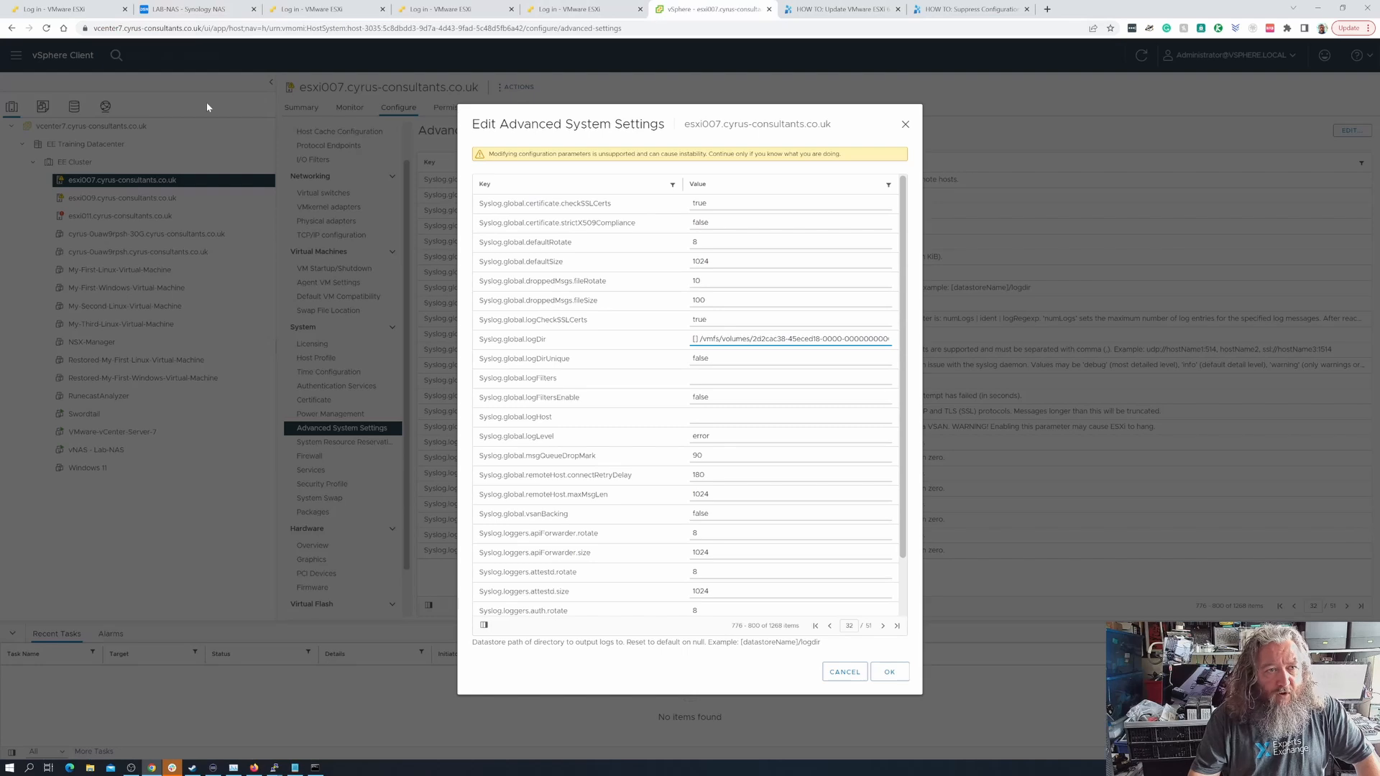
pyautogui.click(839, 672)
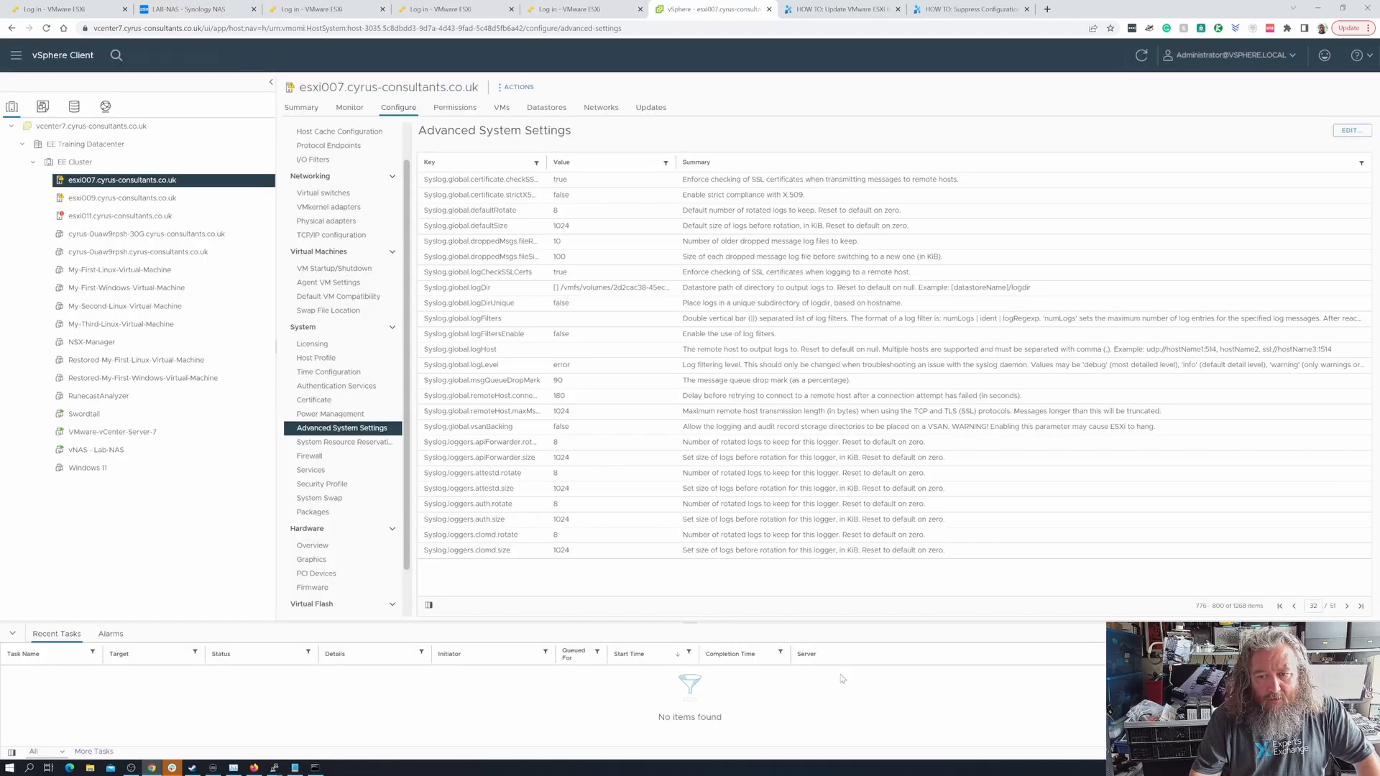
pyautogui.click(164, 217)
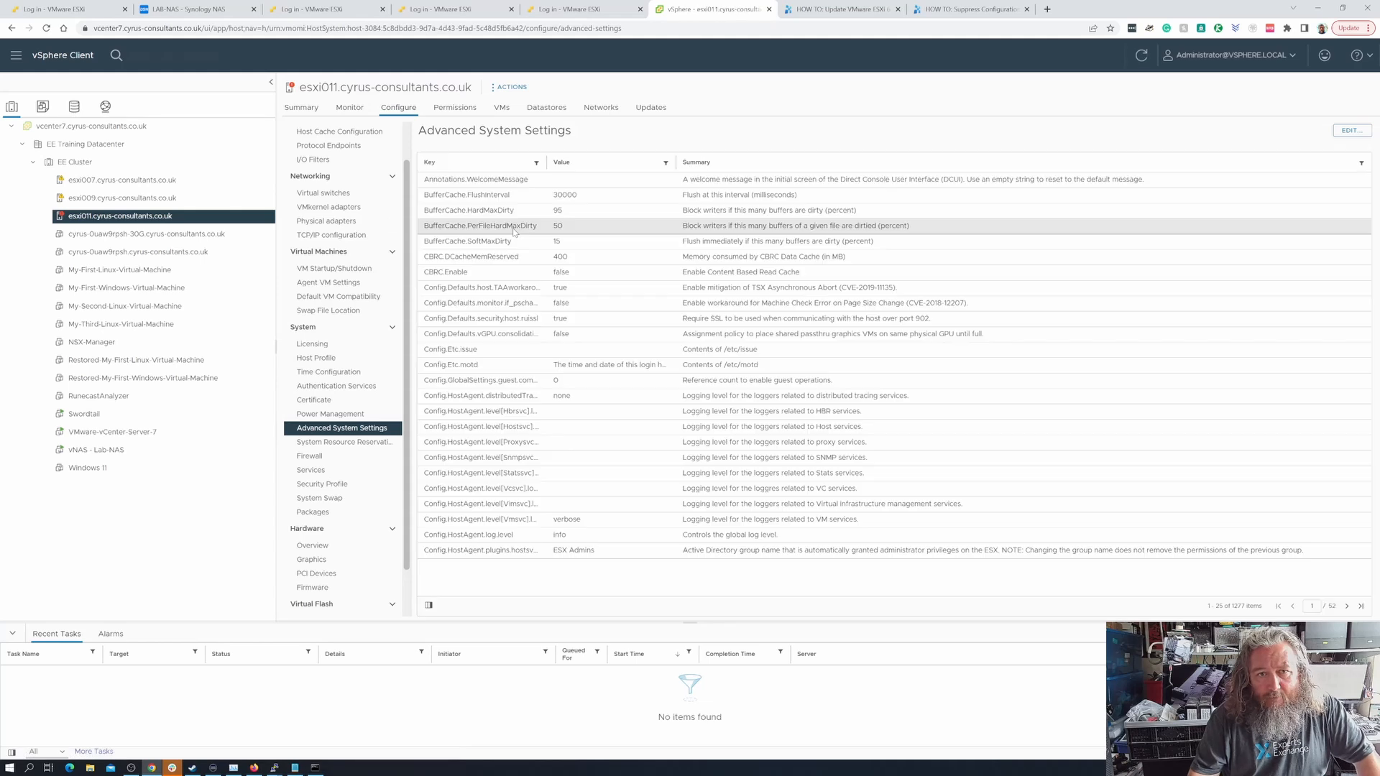
pyautogui.click(554, 111)
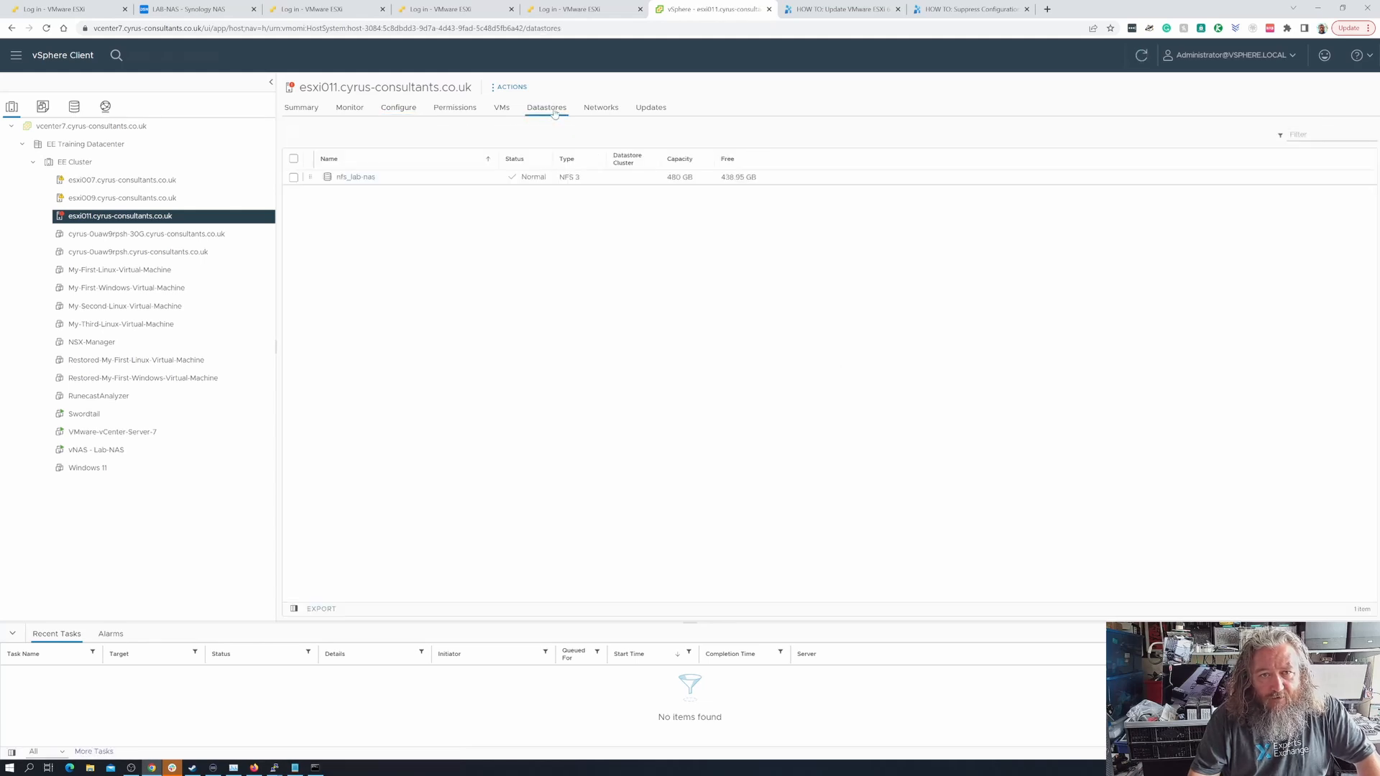
pyautogui.click(361, 181)
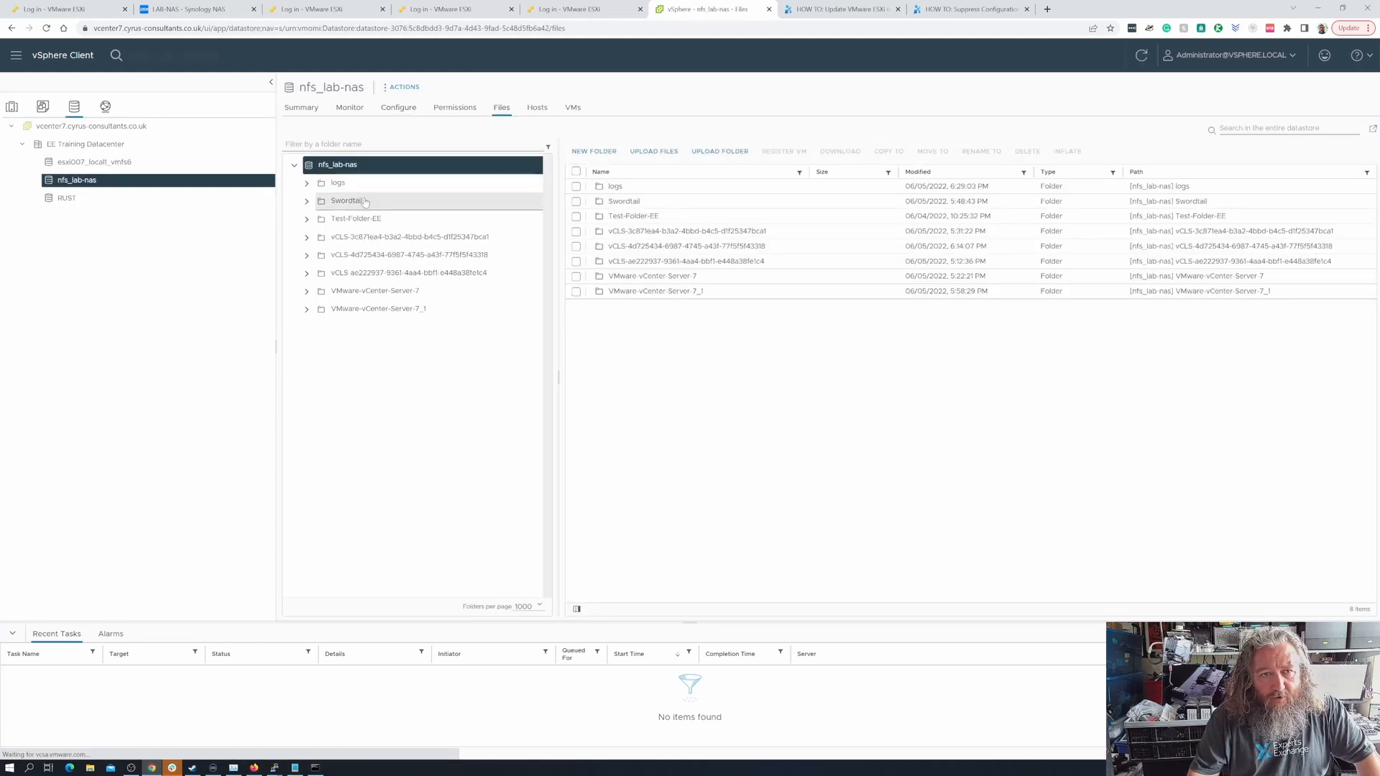
# - Browse the datastore to the .locker folder inside logs
pyautogui.click(346, 184)
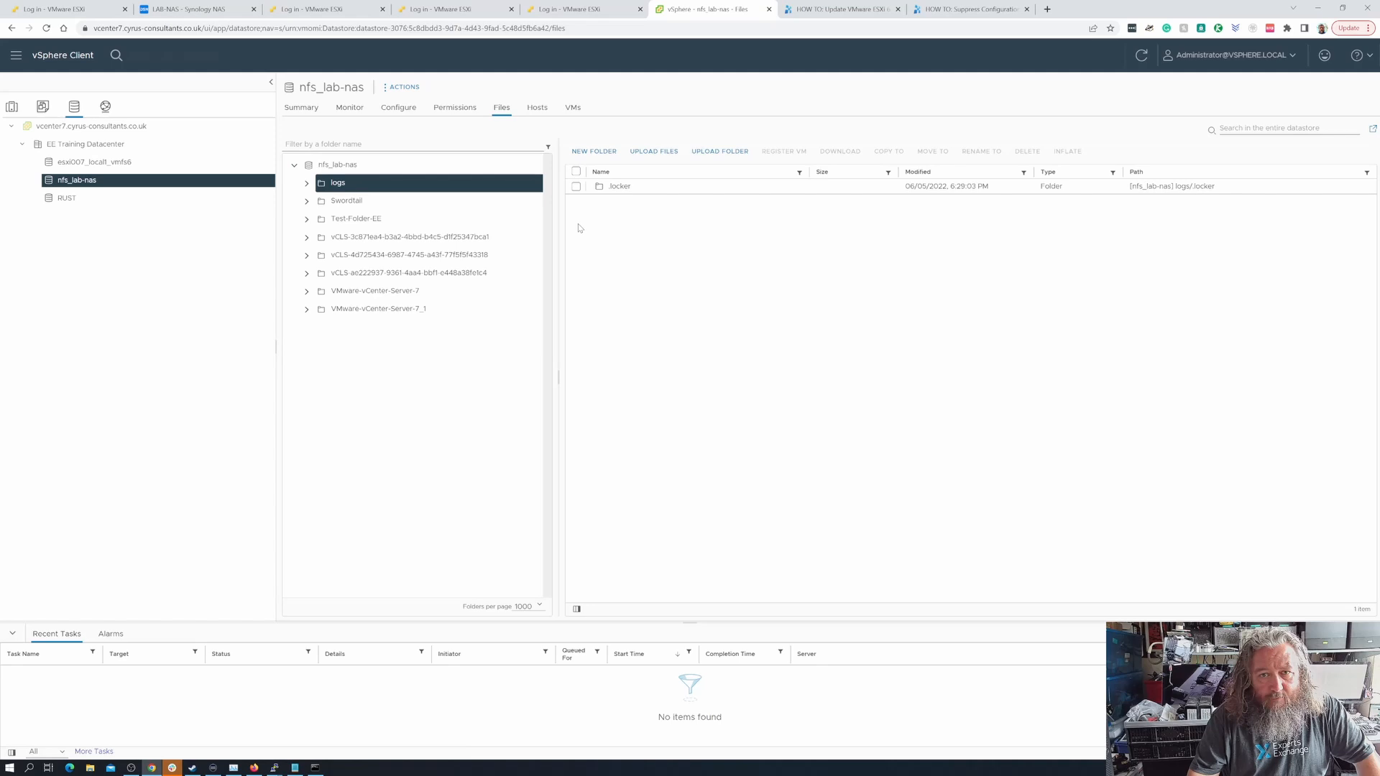
pyautogui.doubleClick(625, 187)
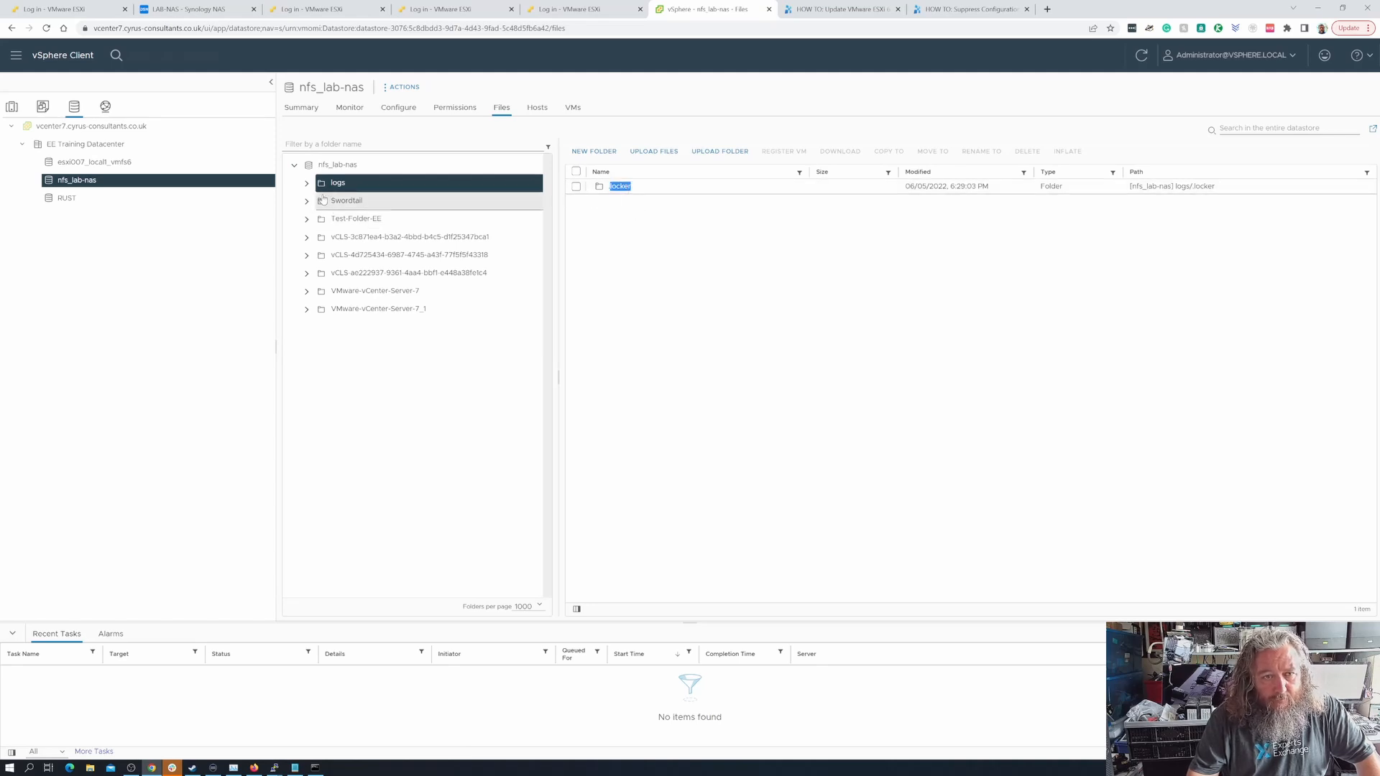
pyautogui.click(307, 183)
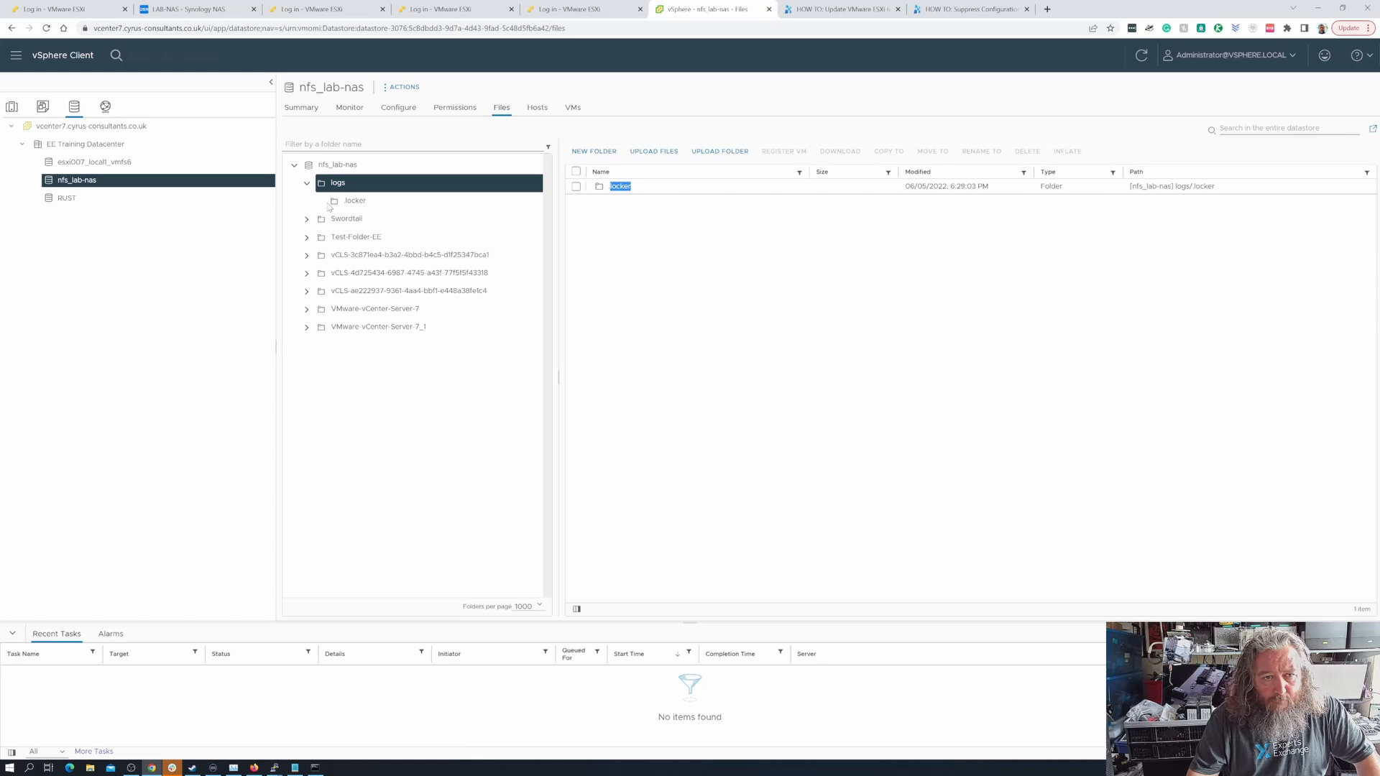
pyautogui.click(372, 207)
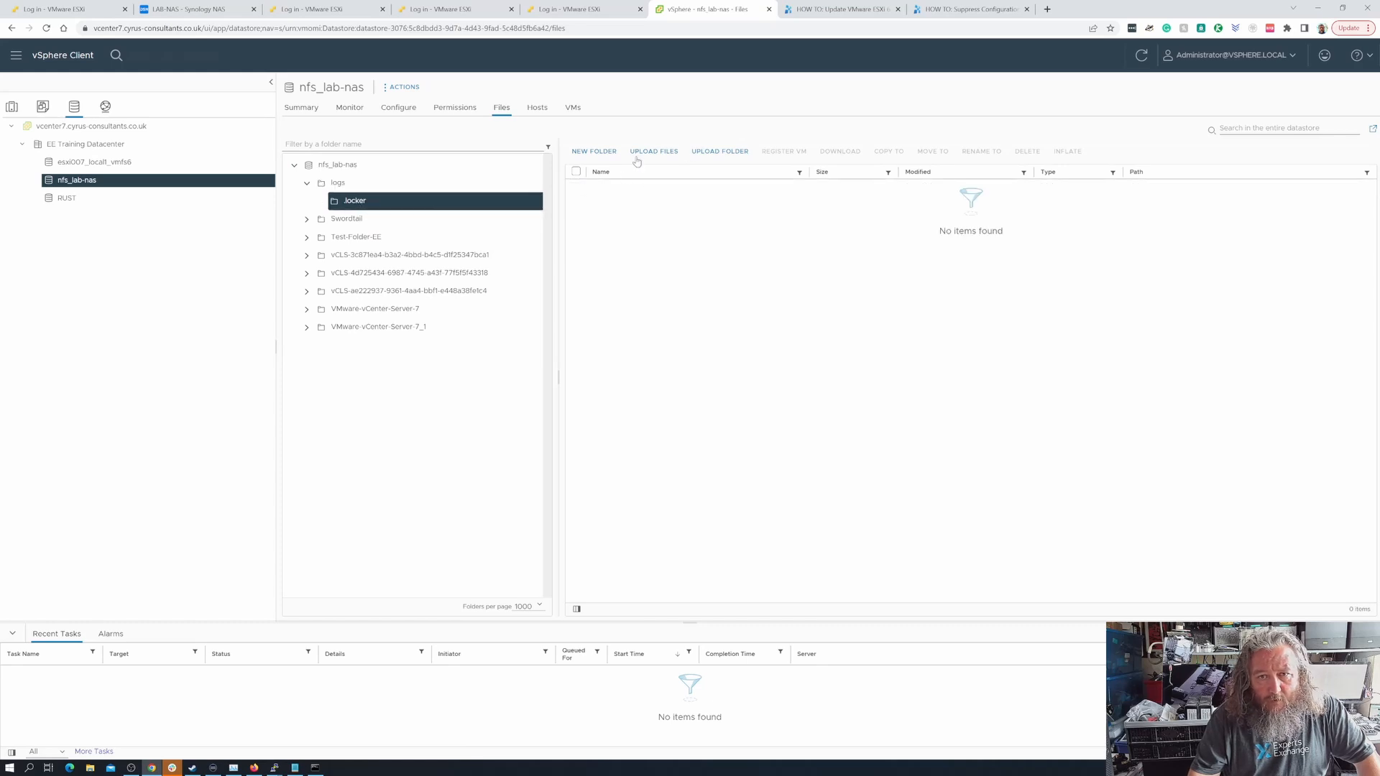
# - Create a folder named esxi007 inside logs/.locker on the datastore
pyautogui.click(605, 154)
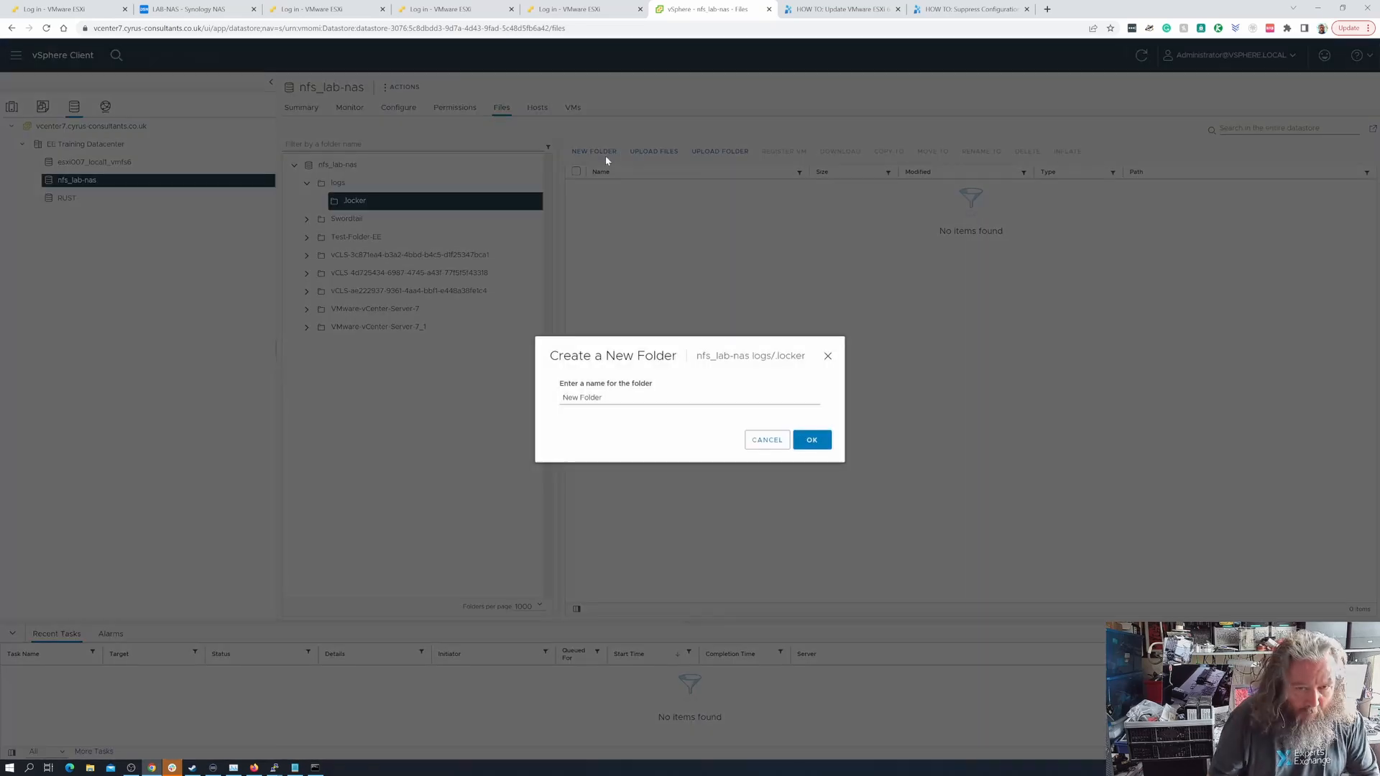
pyautogui.moveTo(632, 396); pyautogui.dragTo(544, 398)
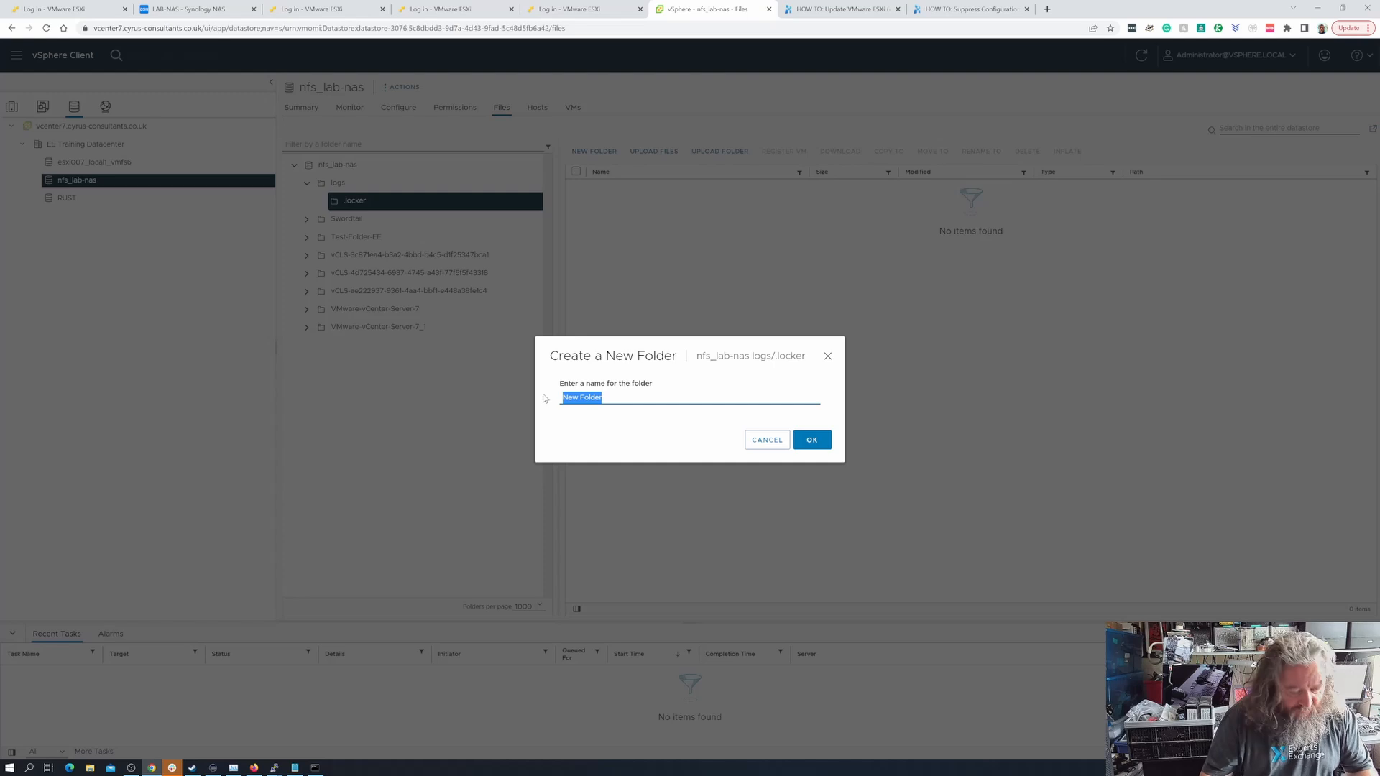
pyautogui.write('esxi007')
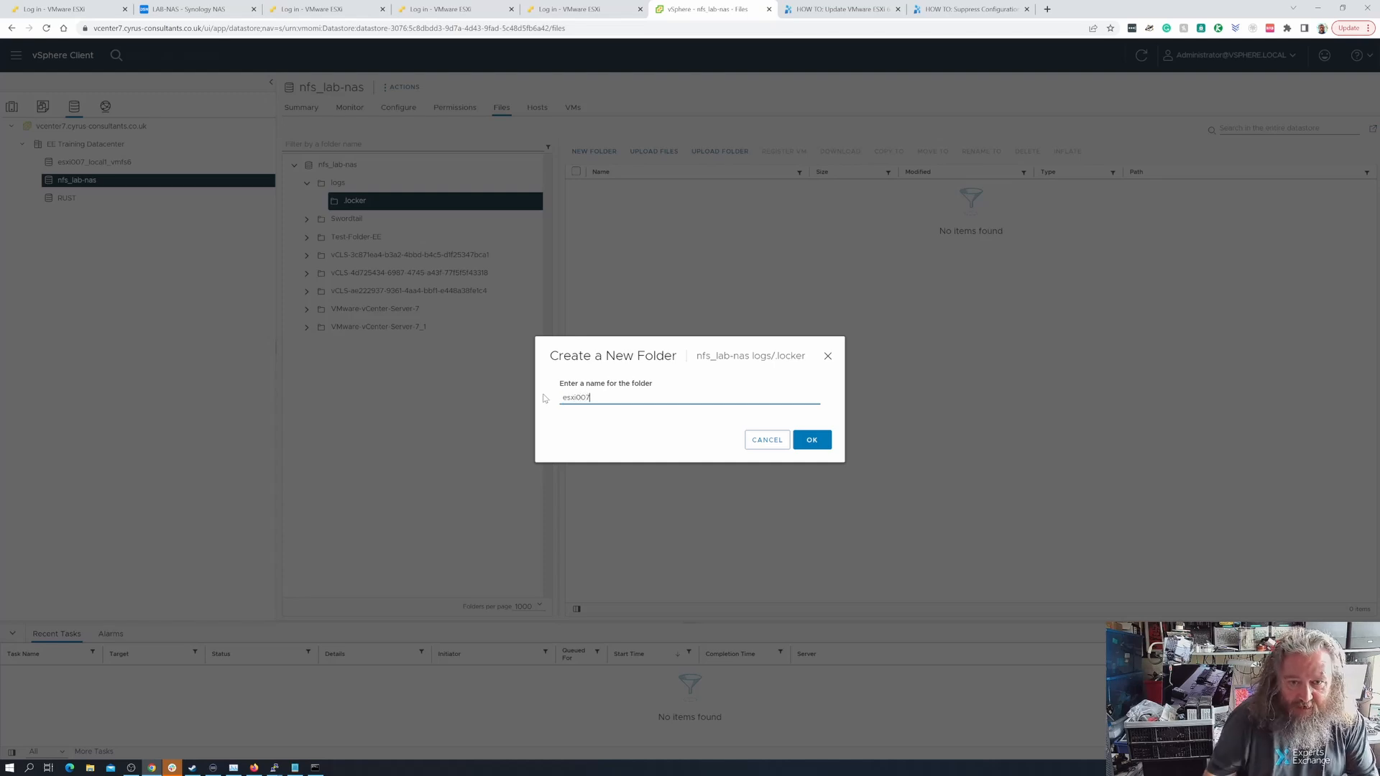
pyautogui.moveTo(628, 404); pyautogui.dragTo(501, 405)
pyautogui.hotkey('ctrl', 'c')
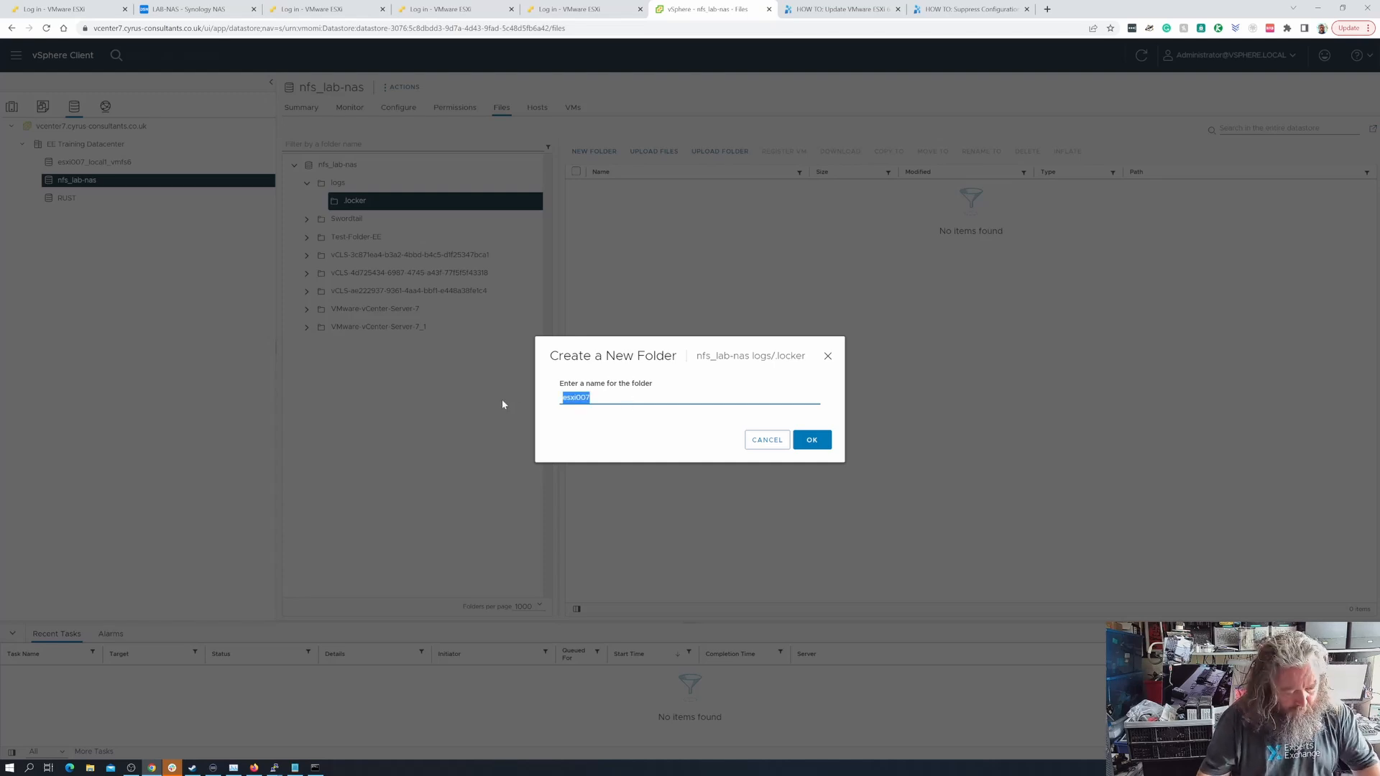
pyautogui.click(813, 440)
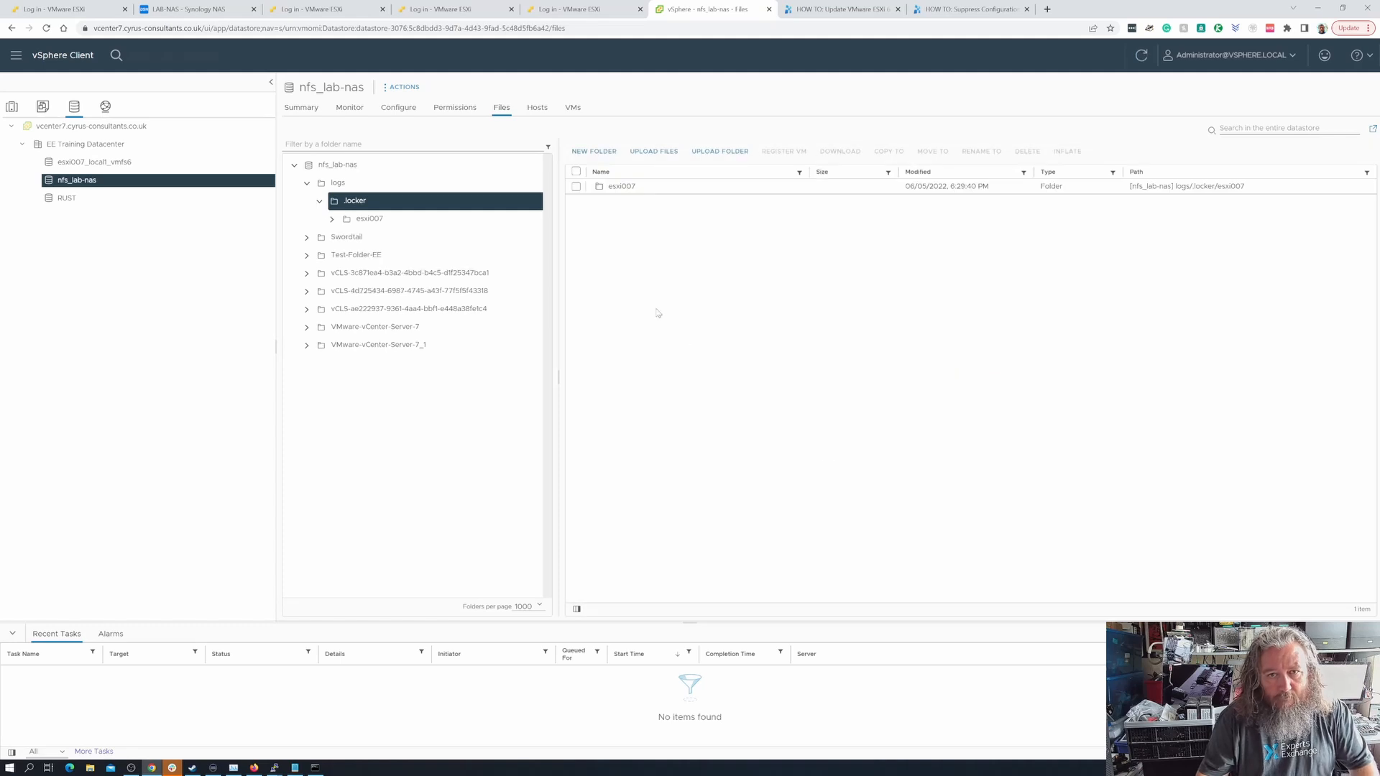
# - Create a folder named esxi009 inside logs/.locker for the second host
pyautogui.click(603, 152)
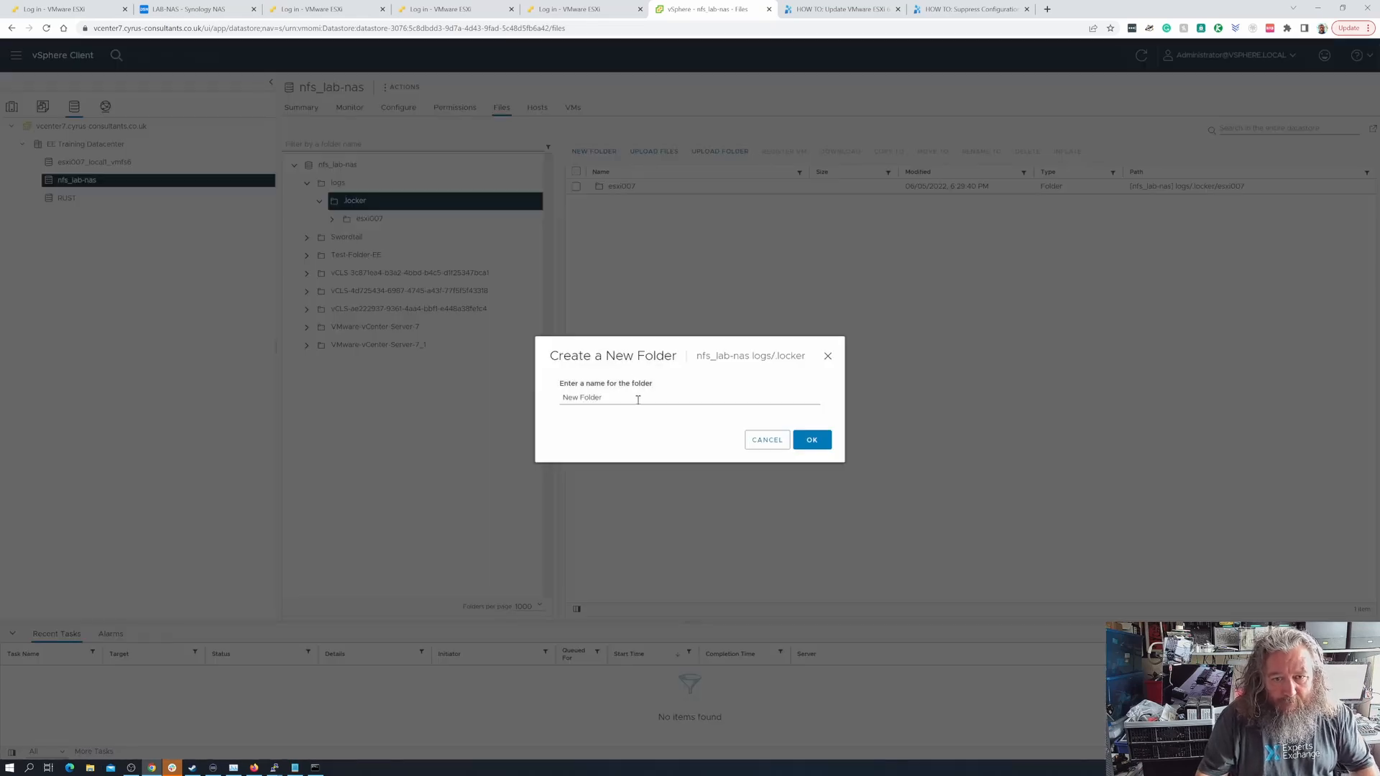
pyautogui.hotkey('ctrl', 'v')
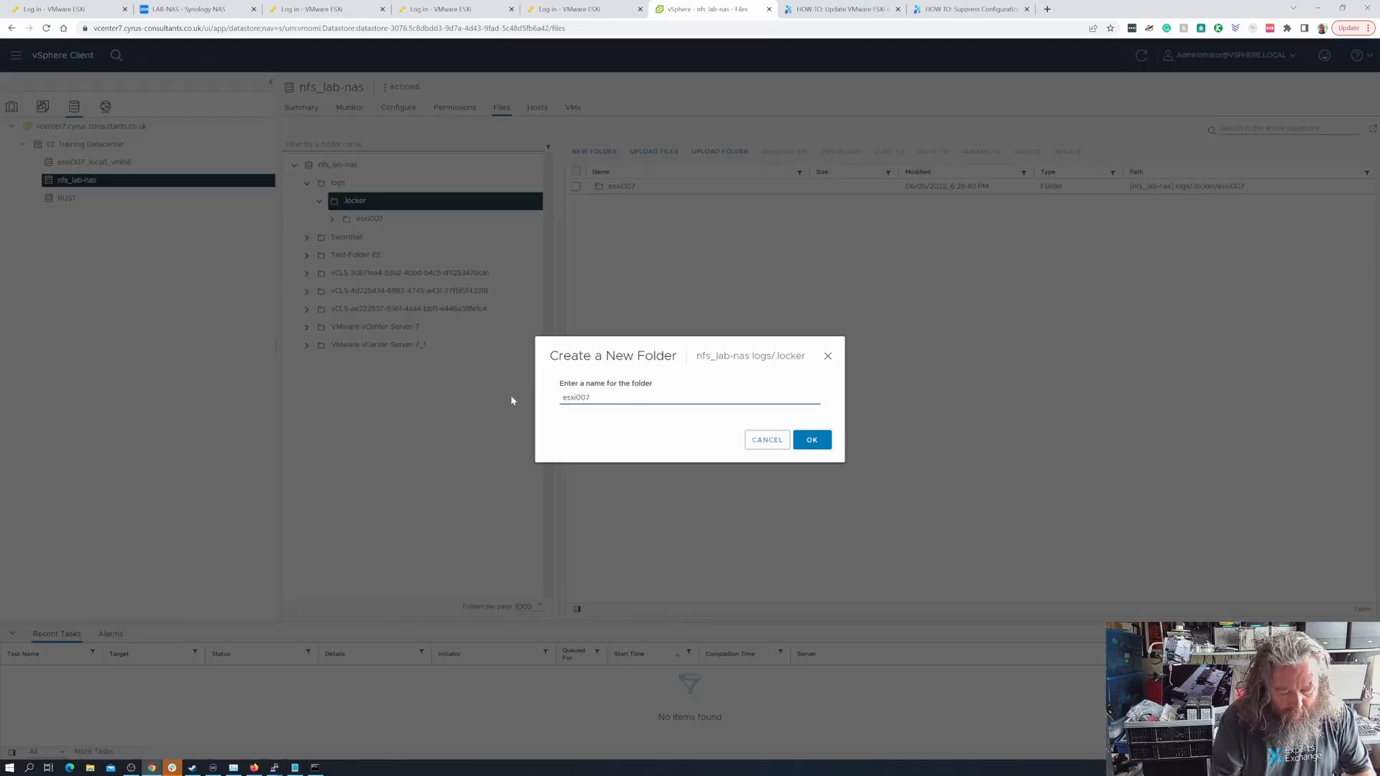
pyautogui.press('BackSpace')
pyautogui.write('9')
pyautogui.click(812, 439)
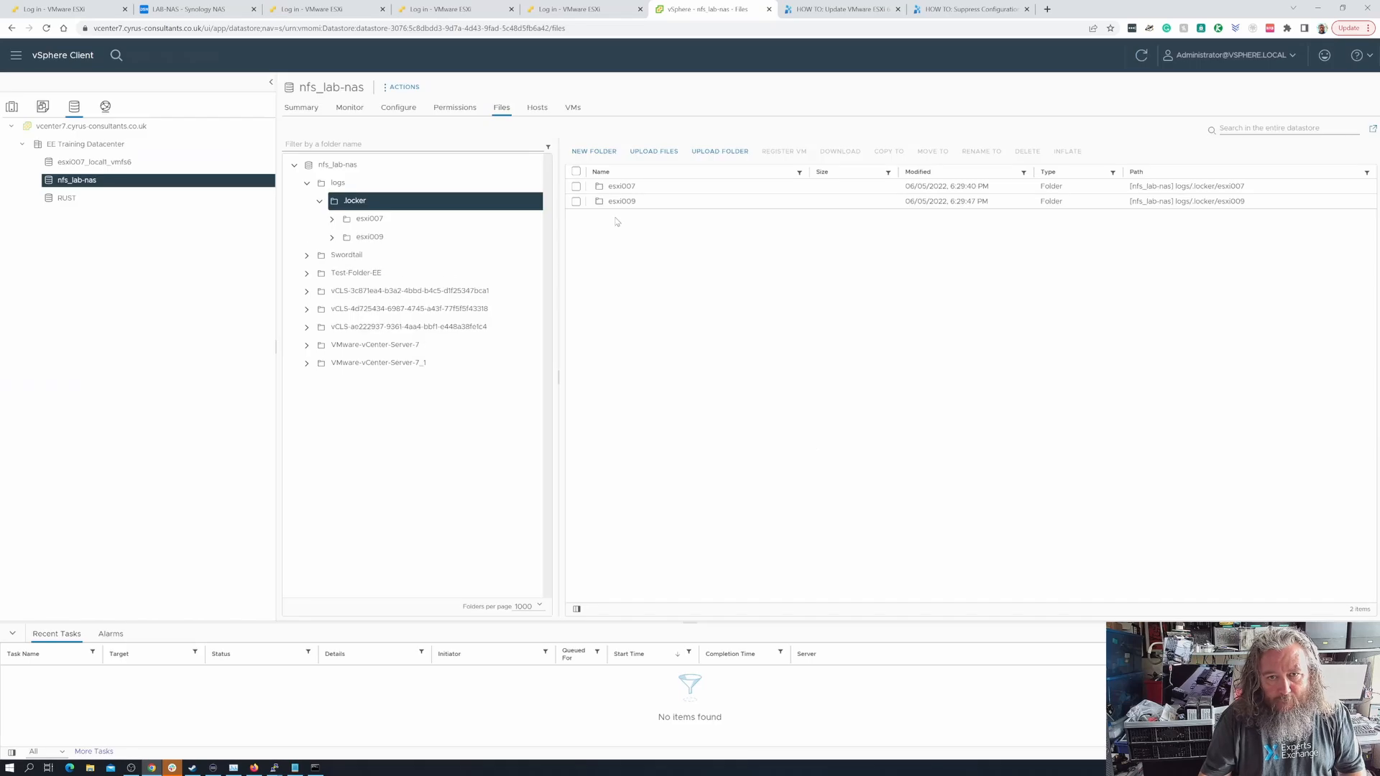
# - Create a folder named esxi011 inside logs/.locker for the third host
pyautogui.click(593, 153)
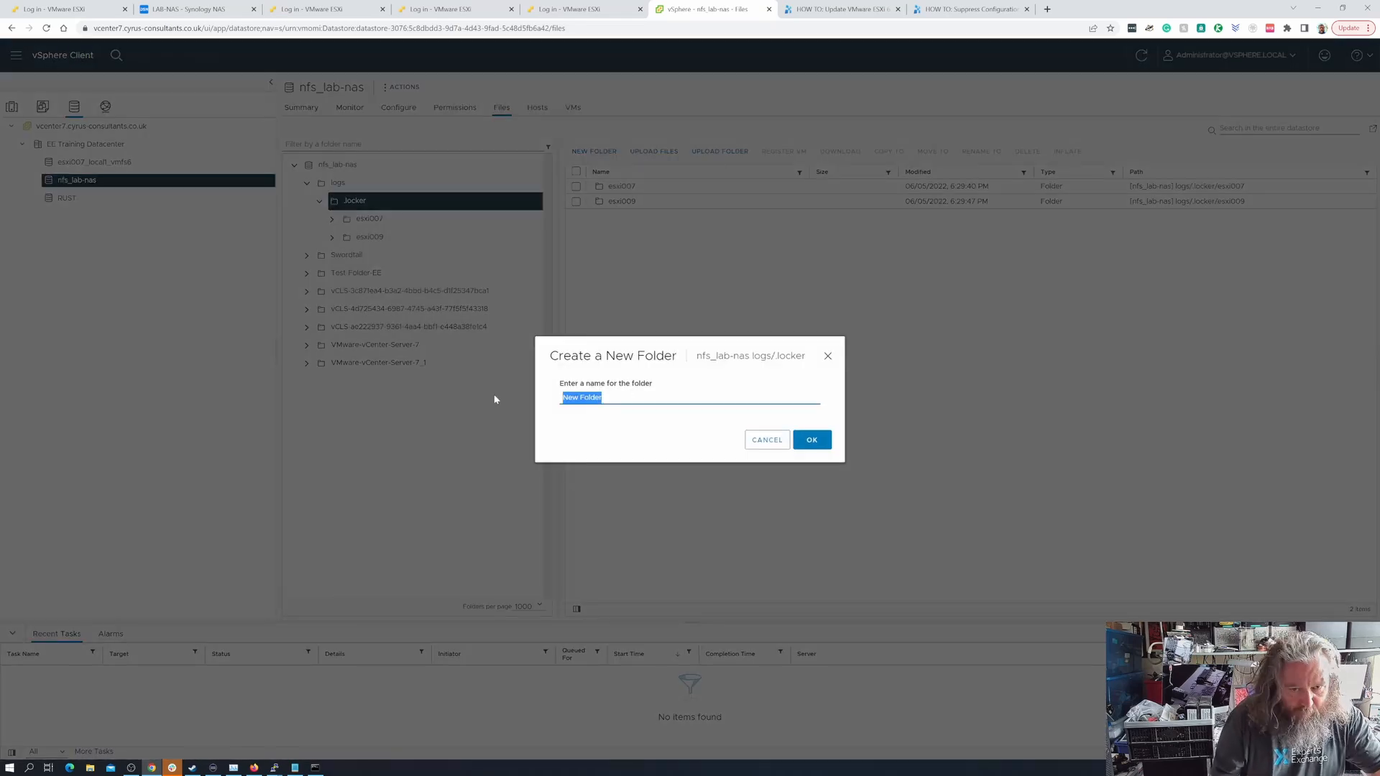
pyautogui.press('End')
pyautogui.press('BackSpace')
pyautogui.press('BackSpace')
pyautogui.press('BackSpace')
pyautogui.press('BackSpace')
pyautogui.press('BackSpace')
pyautogui.press('BackSpace')
pyautogui.press('BackSpace')
pyautogui.press('BackSpace')
pyautogui.press('BackSpace')
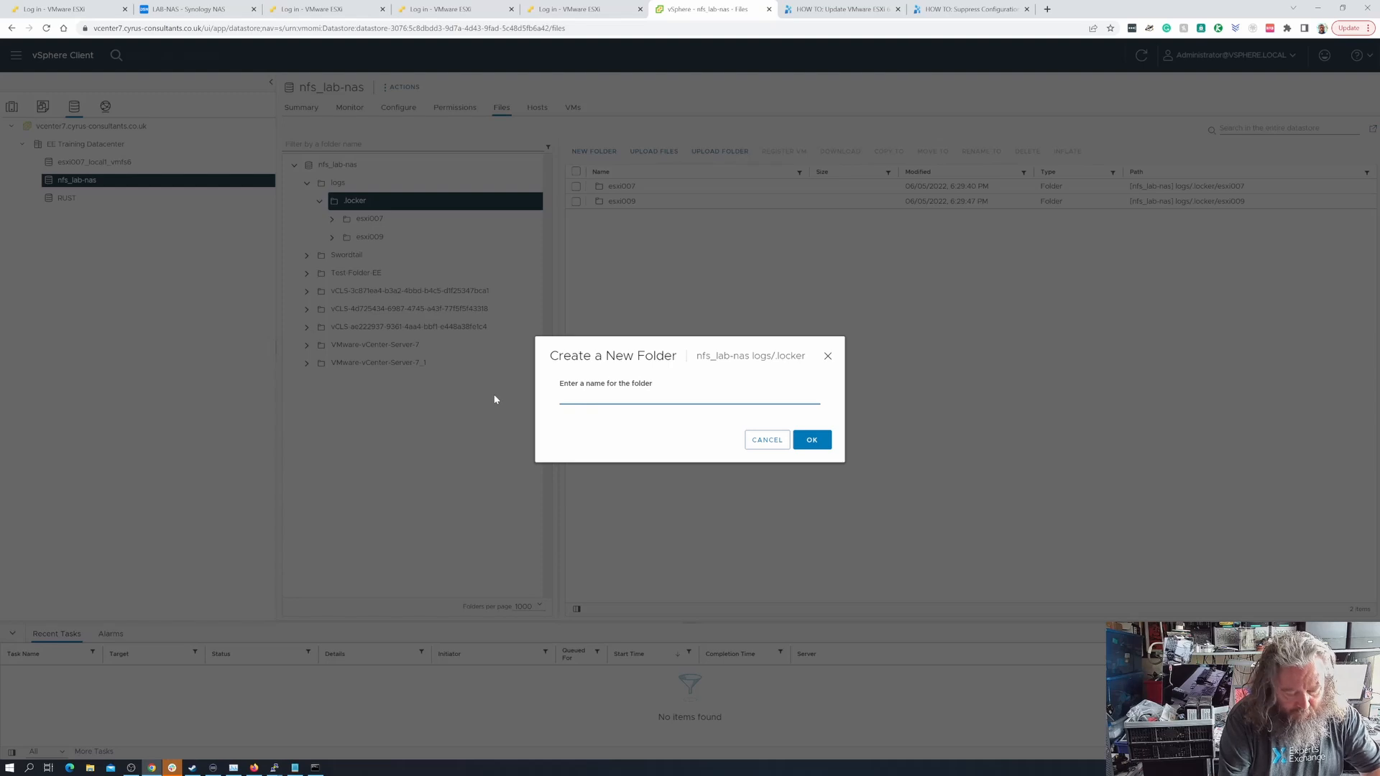
pyautogui.write('esxi011')
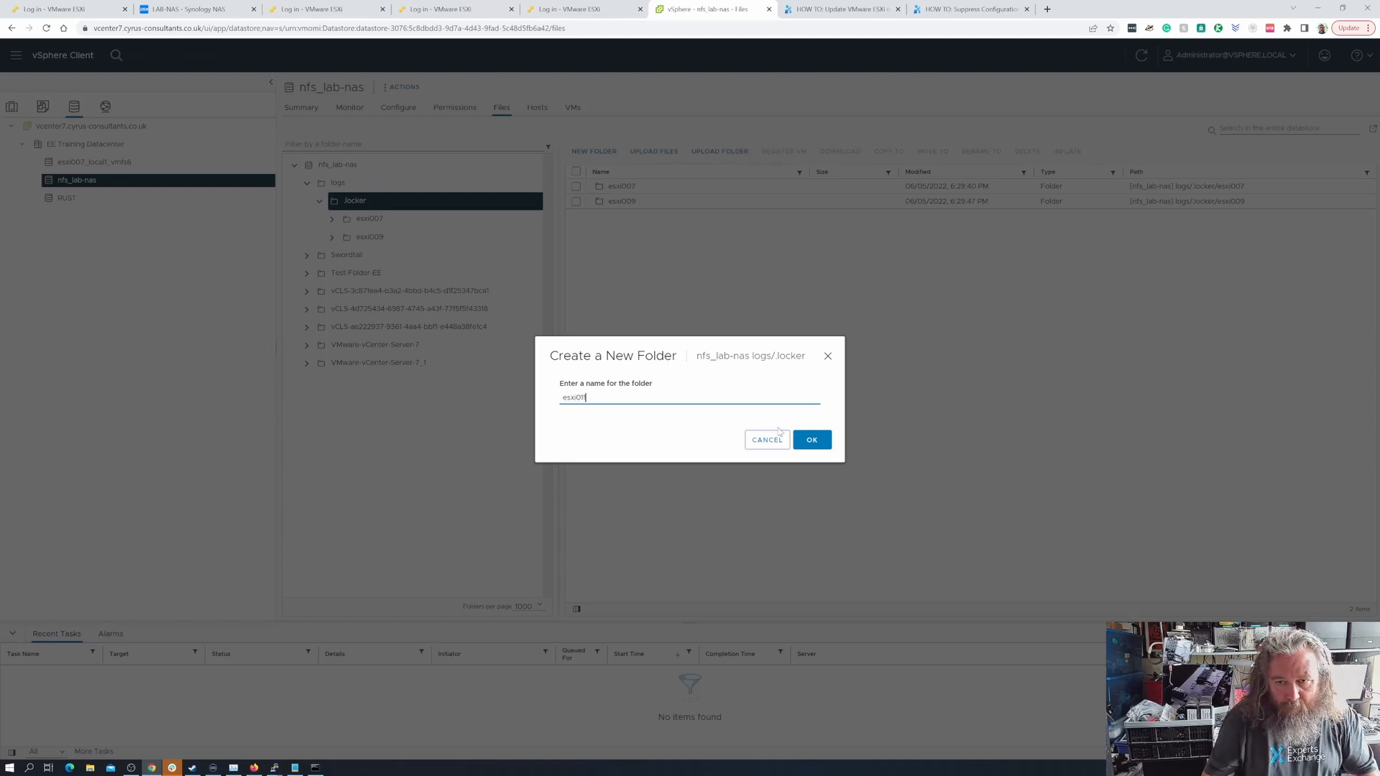
pyautogui.click(808, 436)
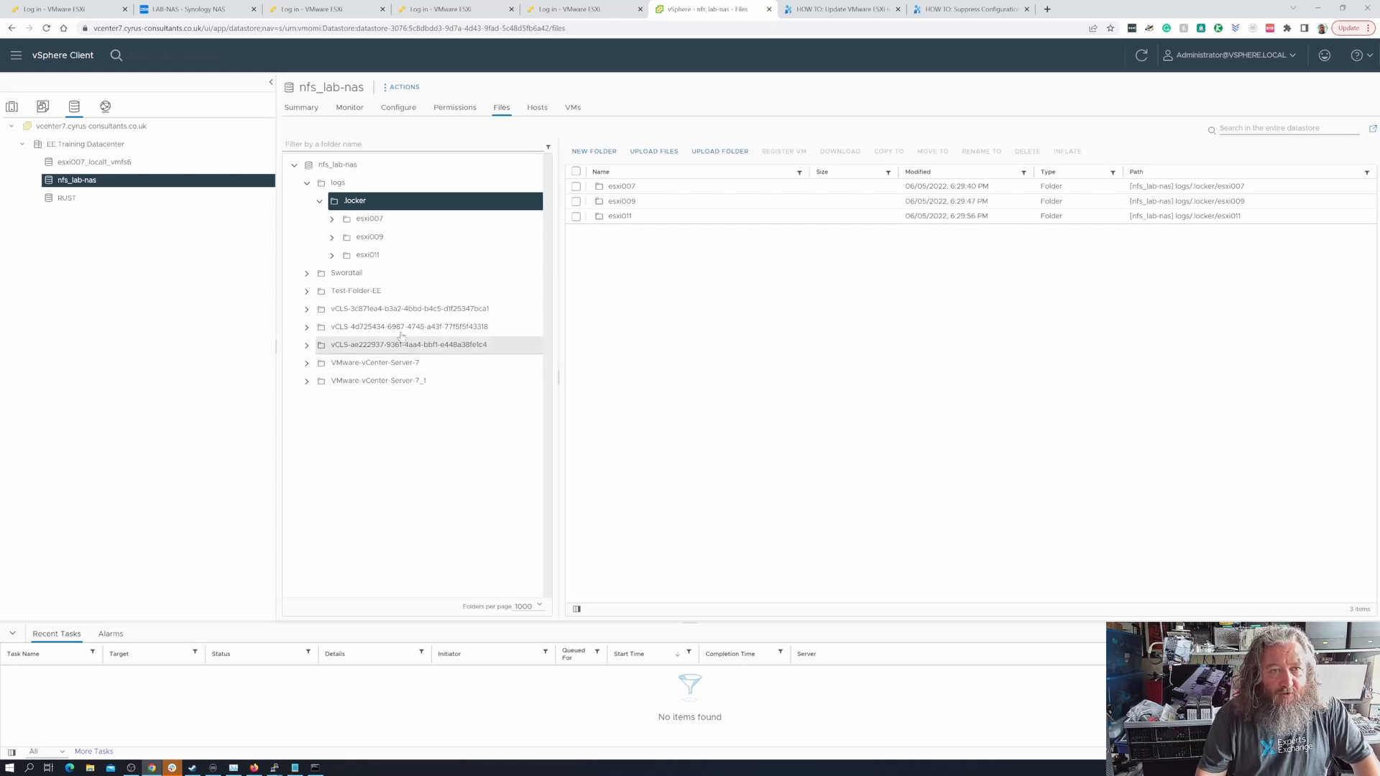
# - Return to the hosts inventory and open host esxi007's advanced system settings for editing
pyautogui.click(12, 109)
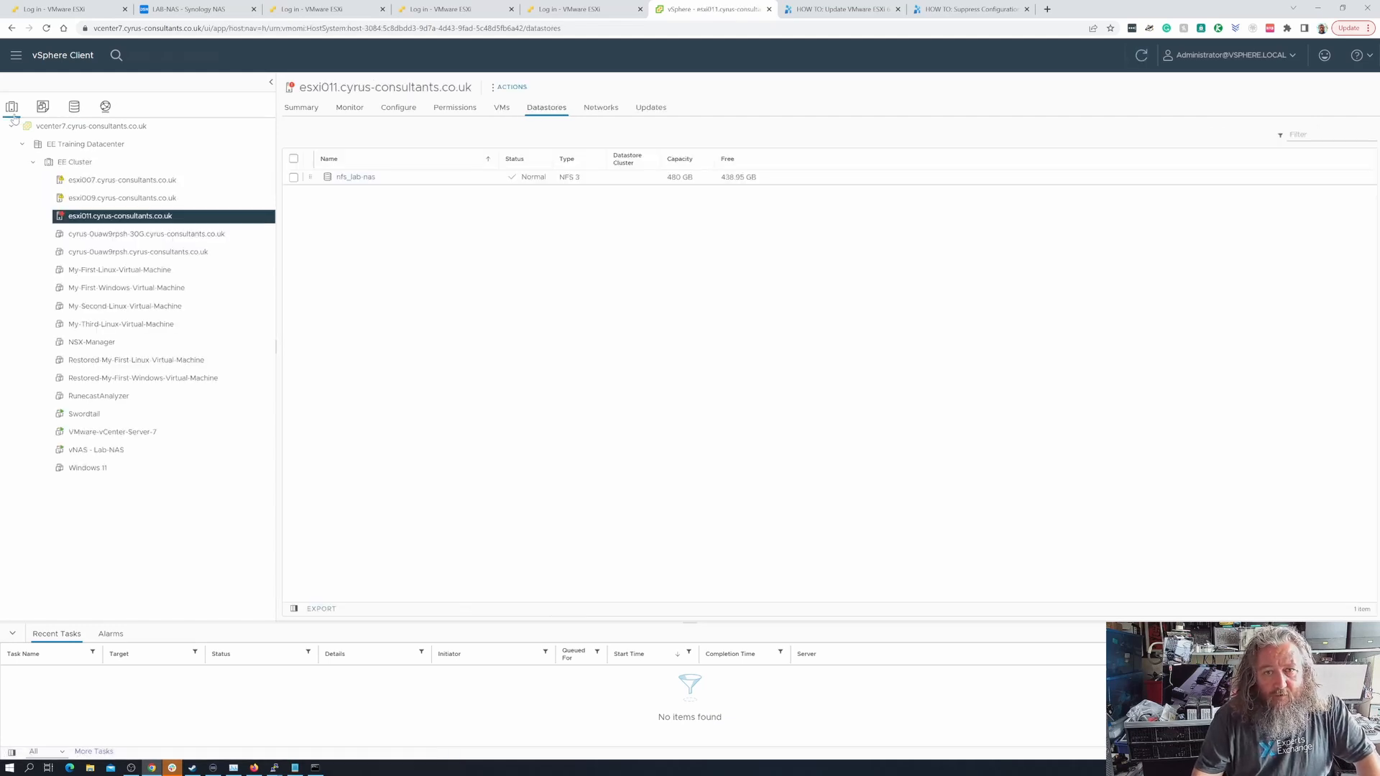
pyautogui.click(172, 180)
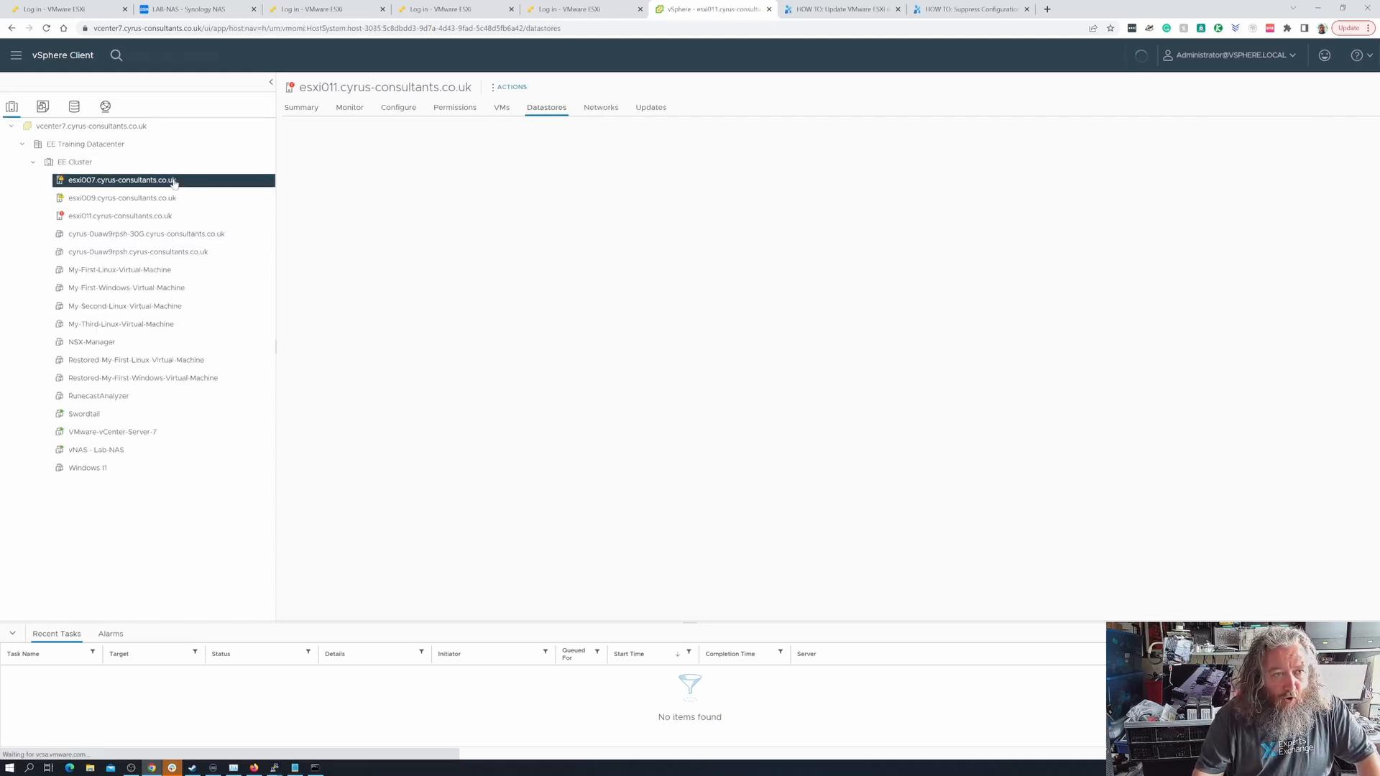
pyautogui.click(312, 110)
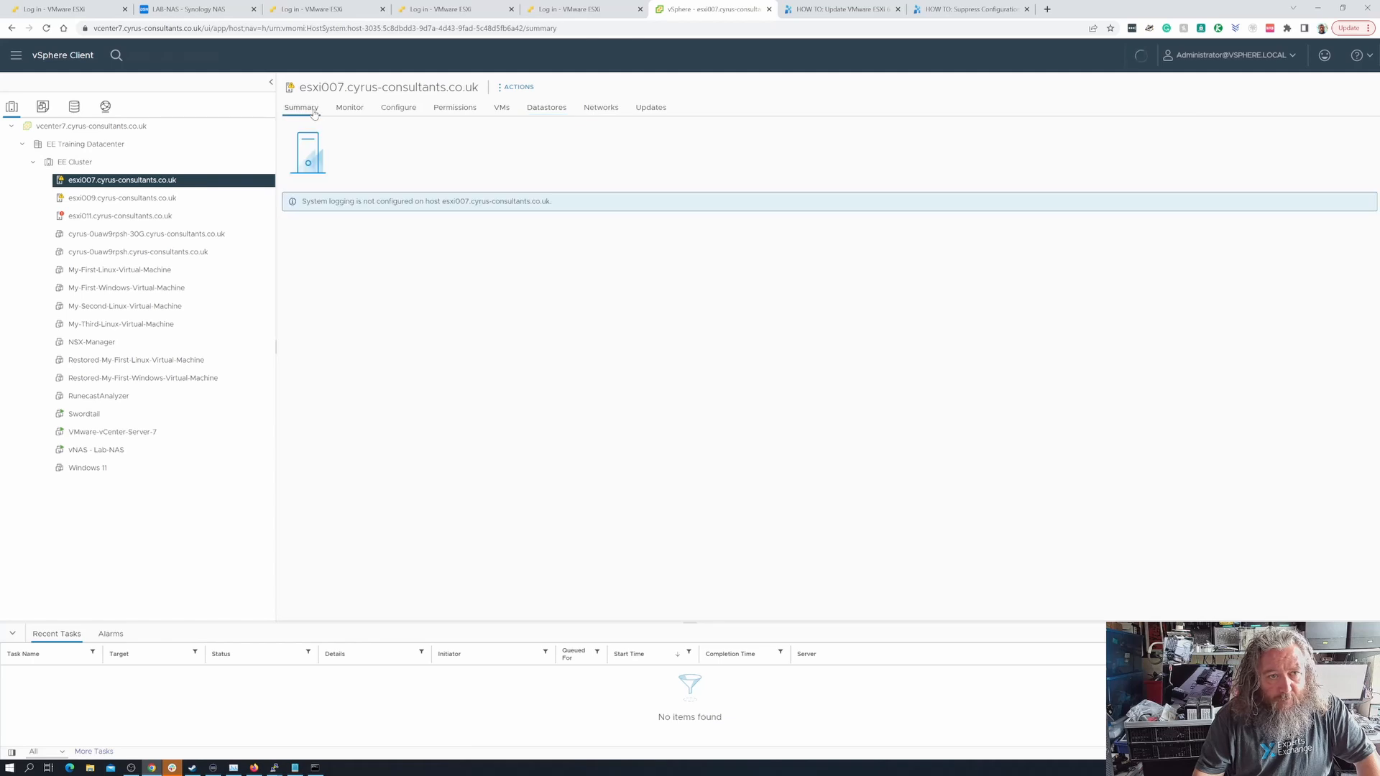
pyautogui.click(392, 109)
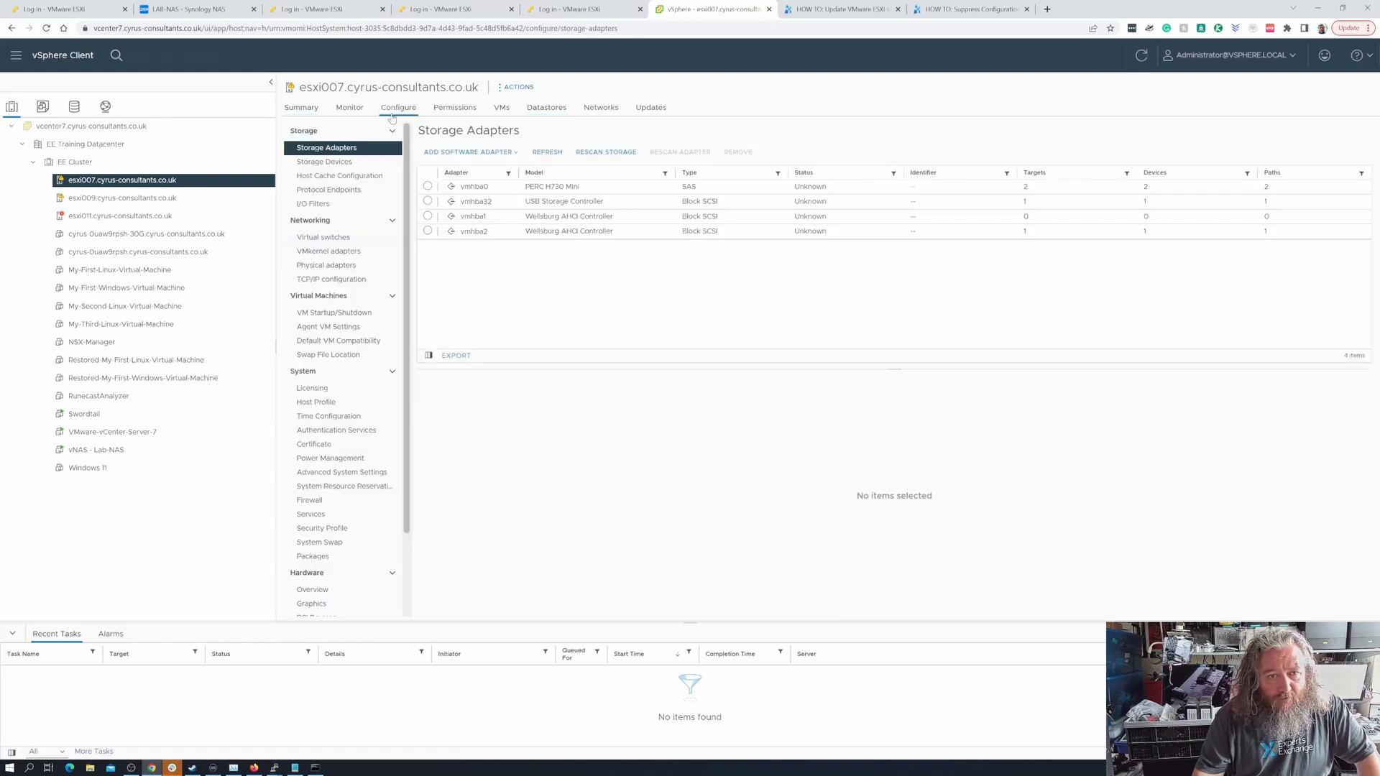
pyautogui.click(348, 474)
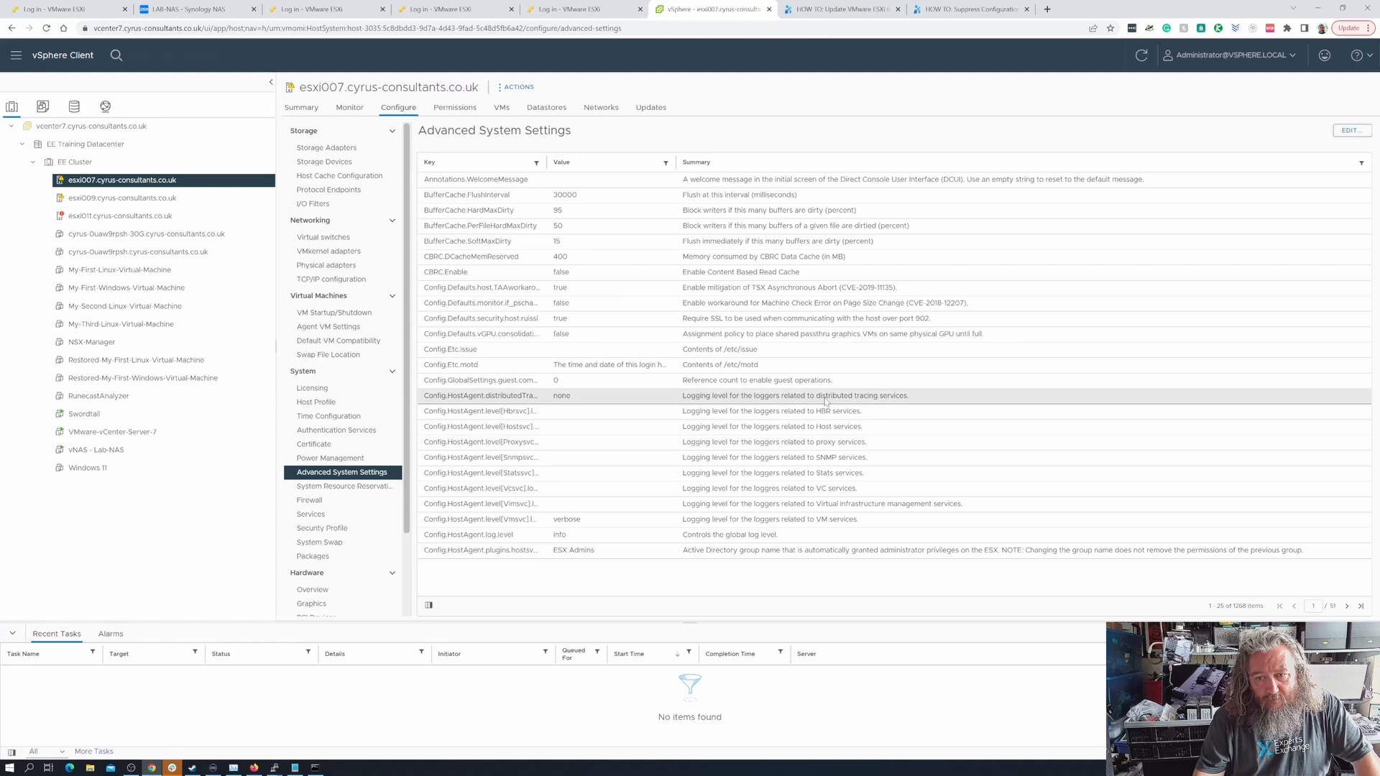
pyautogui.click(1350, 132)
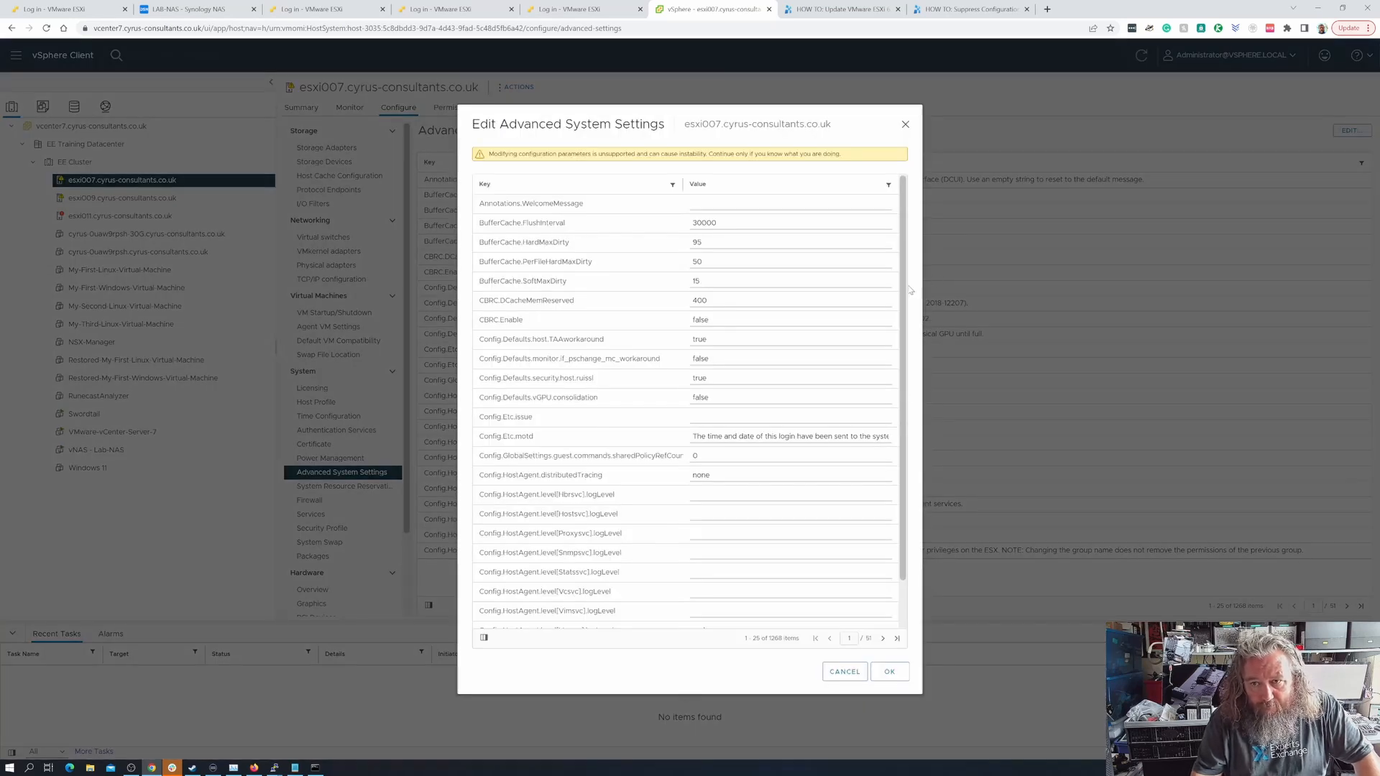
# - Find the Syslog.global.logDir entry among esxi007's advanced system settings
pyautogui.scroll(-2, 910, 290)
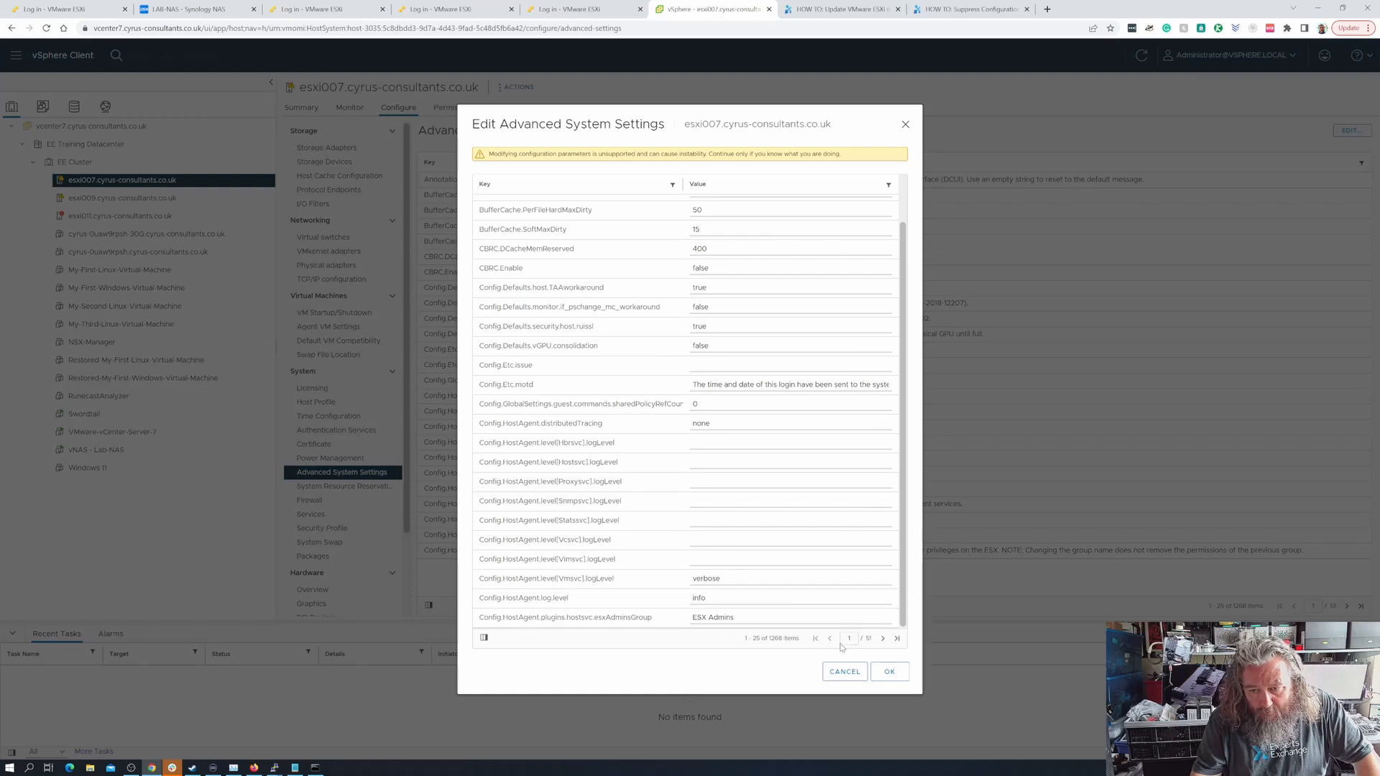
pyautogui.click(896, 639)
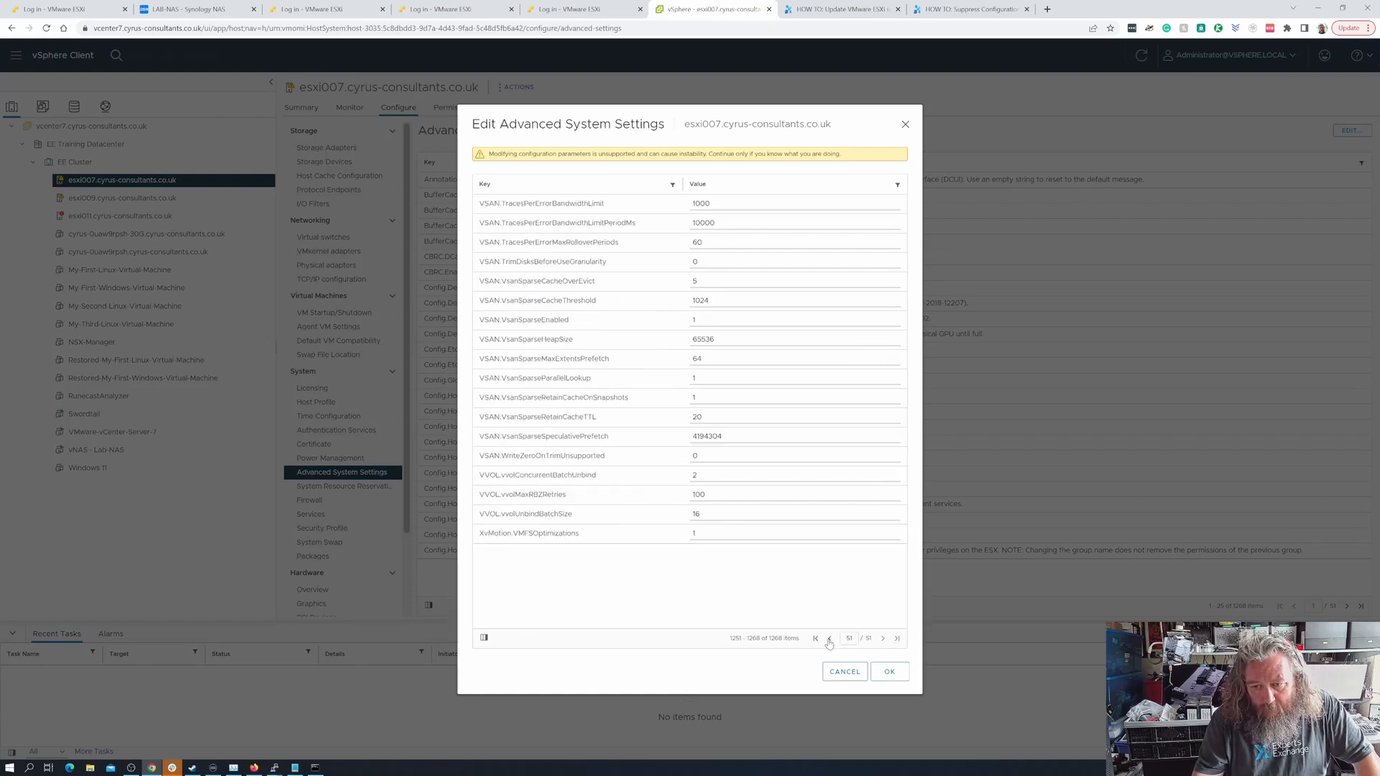
pyautogui.click(829, 639)
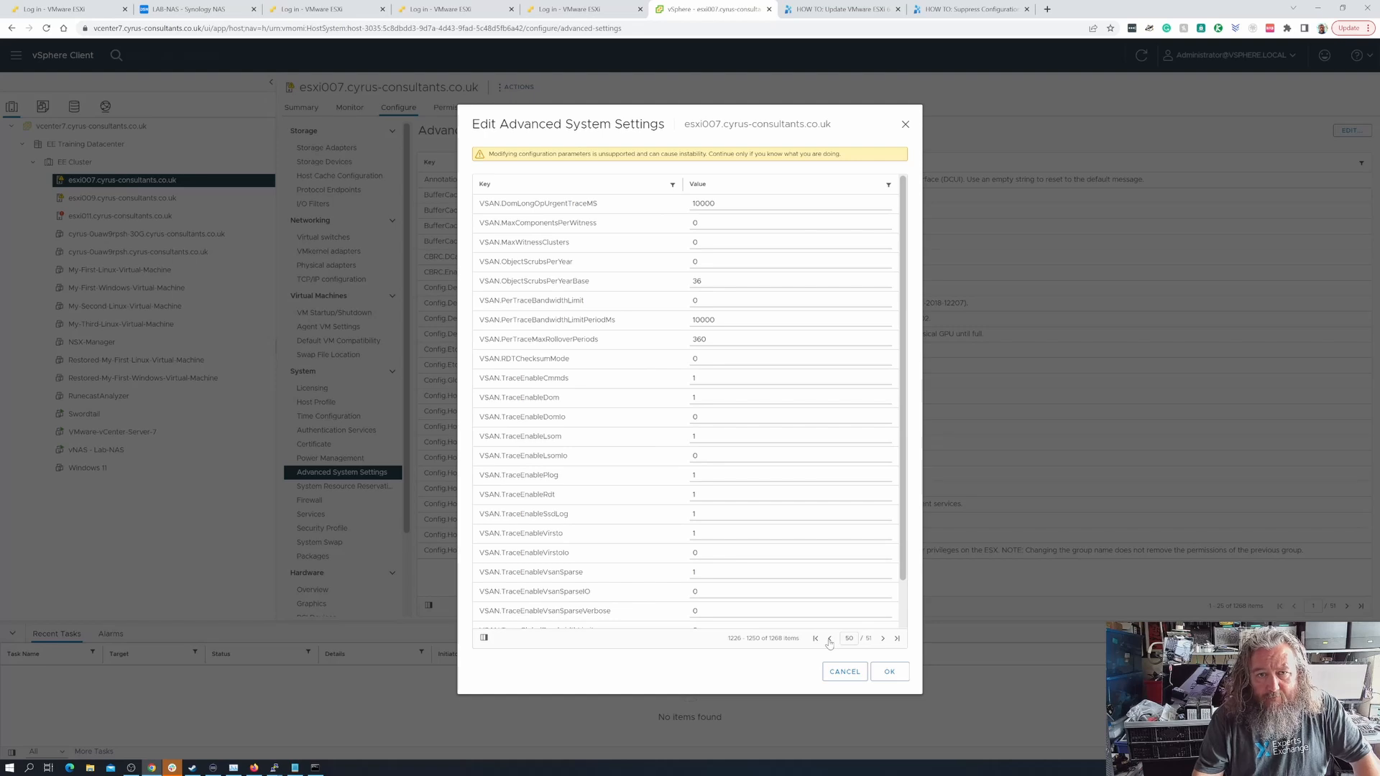
pyautogui.click(830, 638)
pyautogui.click(829, 638)
pyautogui.click(829, 639)
pyautogui.click(829, 638)
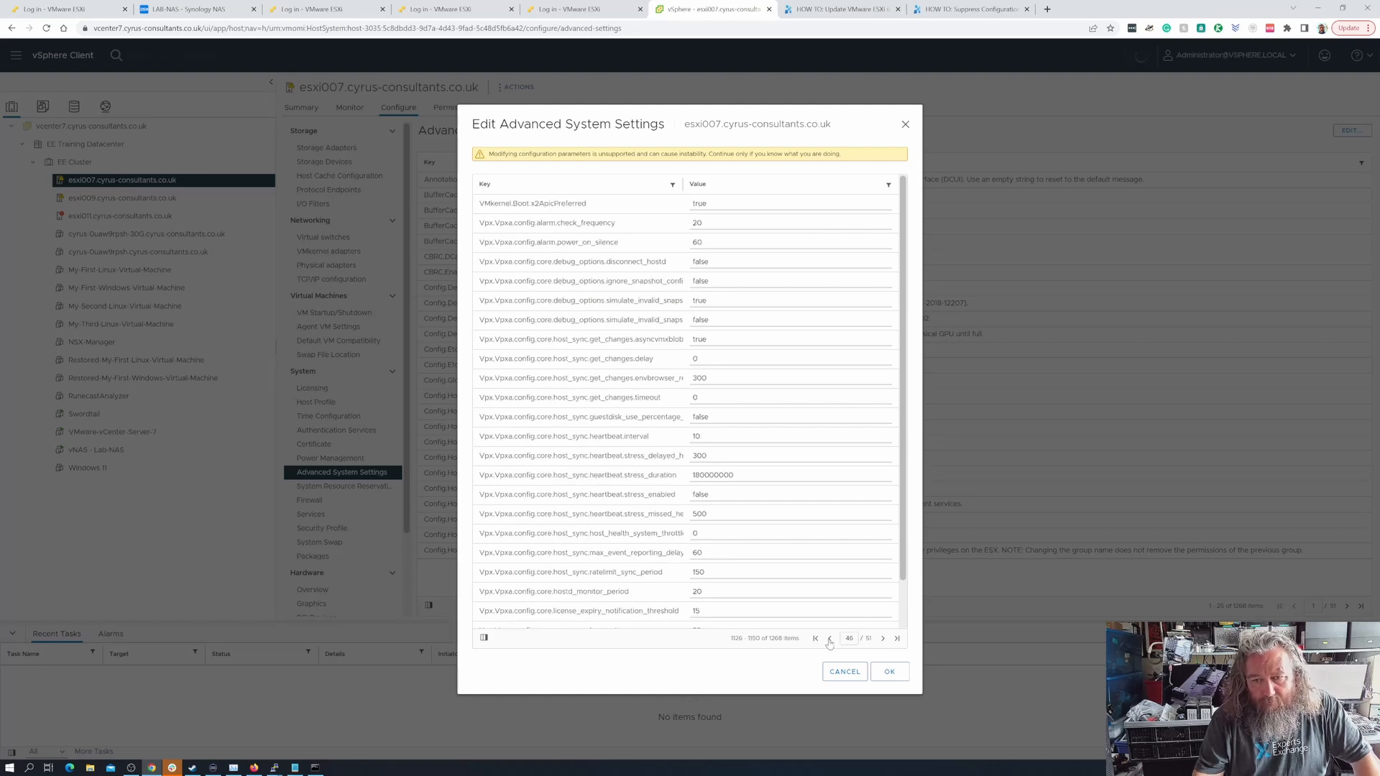
pyautogui.click(829, 638)
pyautogui.click(829, 639)
pyautogui.click(829, 638)
pyautogui.click(829, 639)
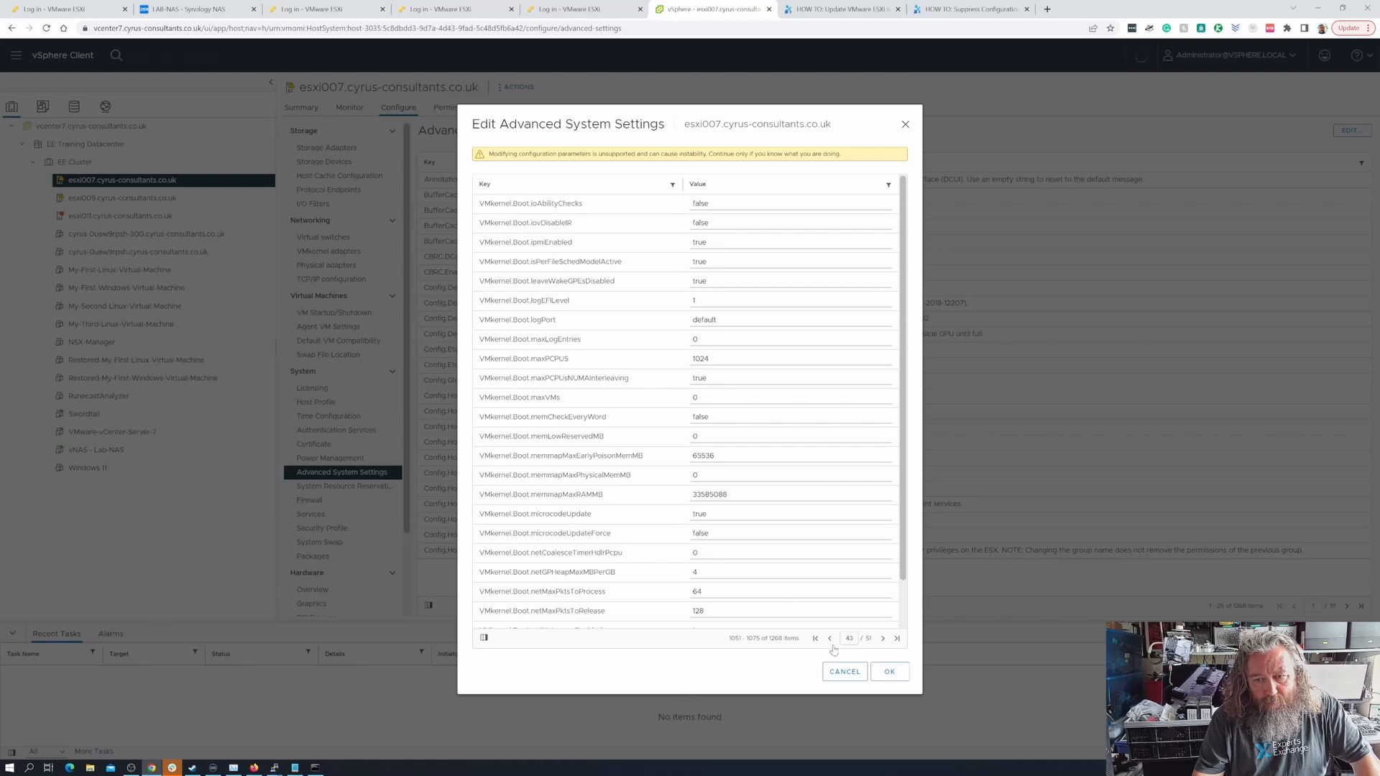
pyautogui.click(829, 639)
pyautogui.click(829, 639)
pyautogui.click(829, 639)
pyautogui.click(830, 639)
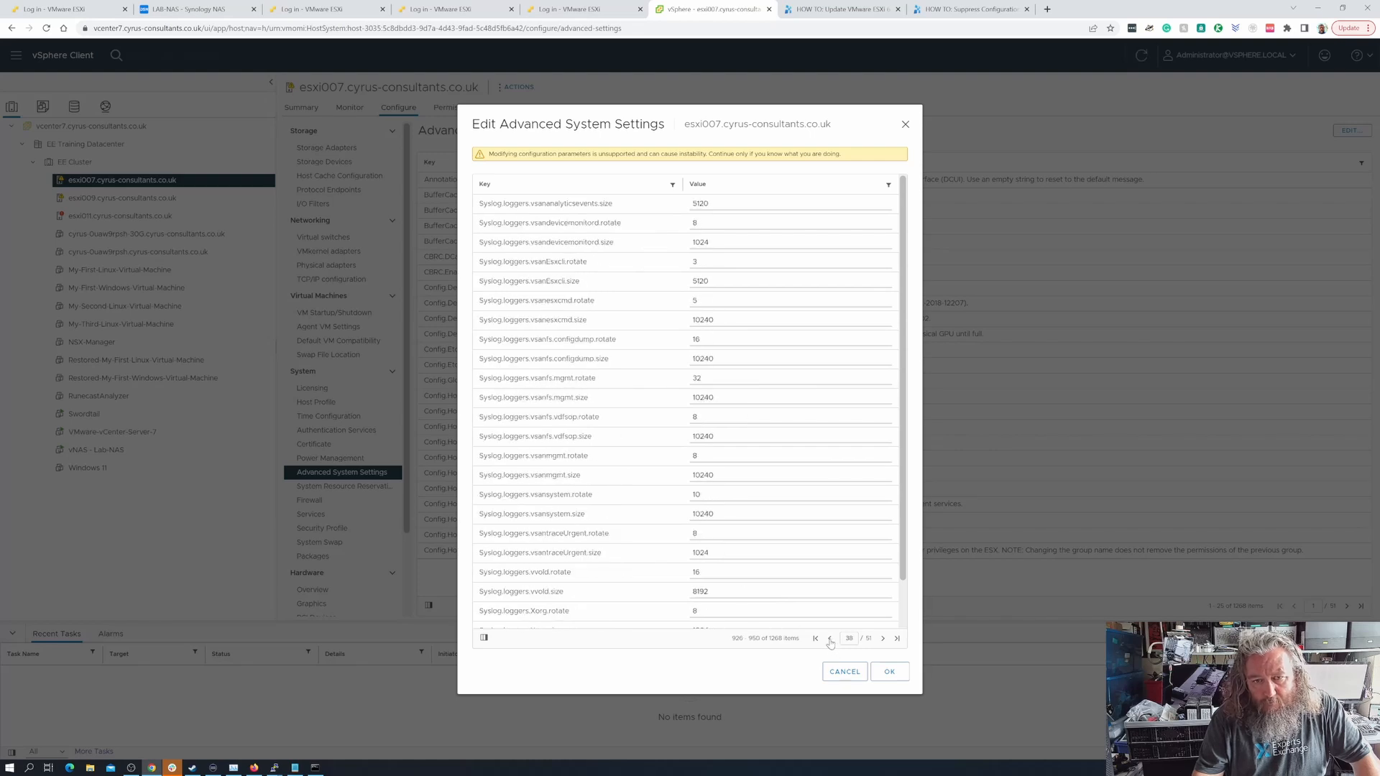
pyautogui.click(829, 639)
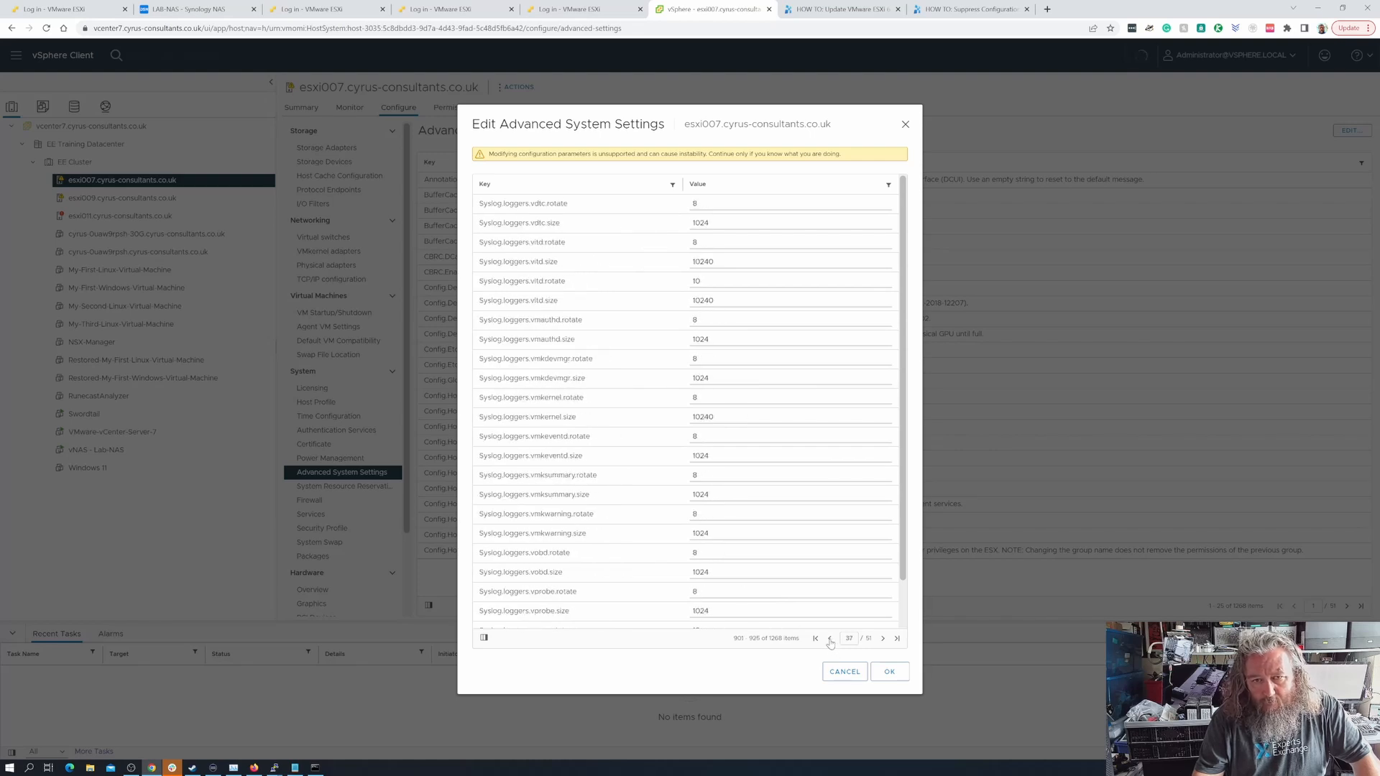
pyautogui.click(830, 638)
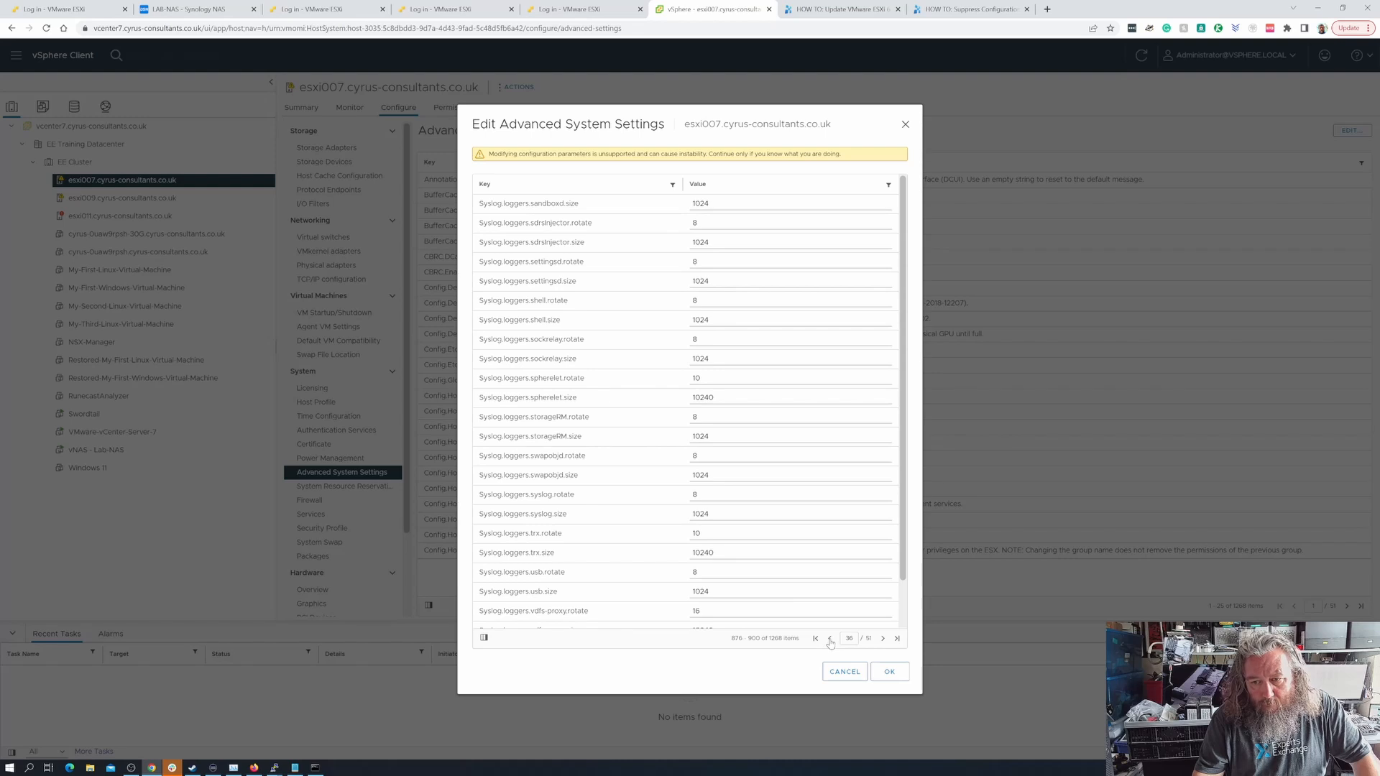
pyautogui.click(830, 639)
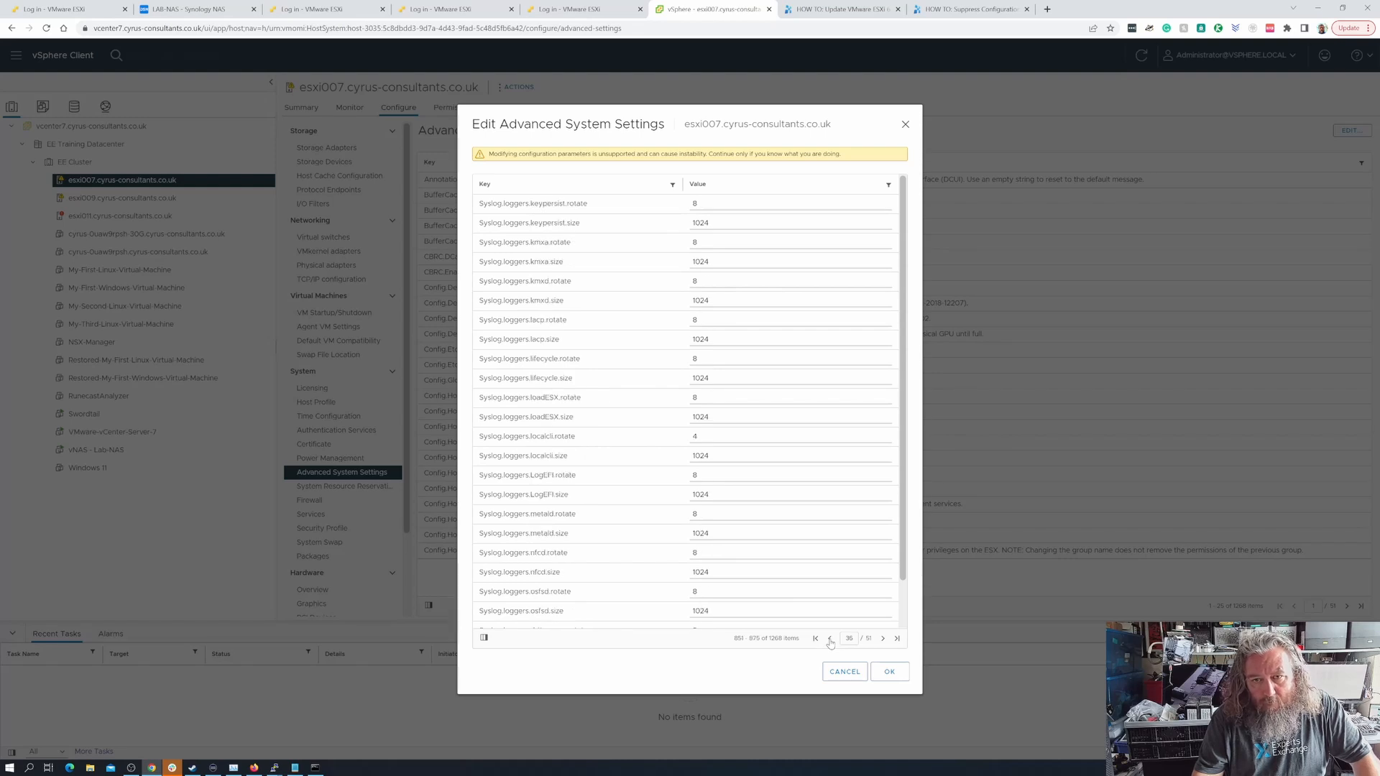
pyautogui.click(830, 638)
pyautogui.click(830, 638)
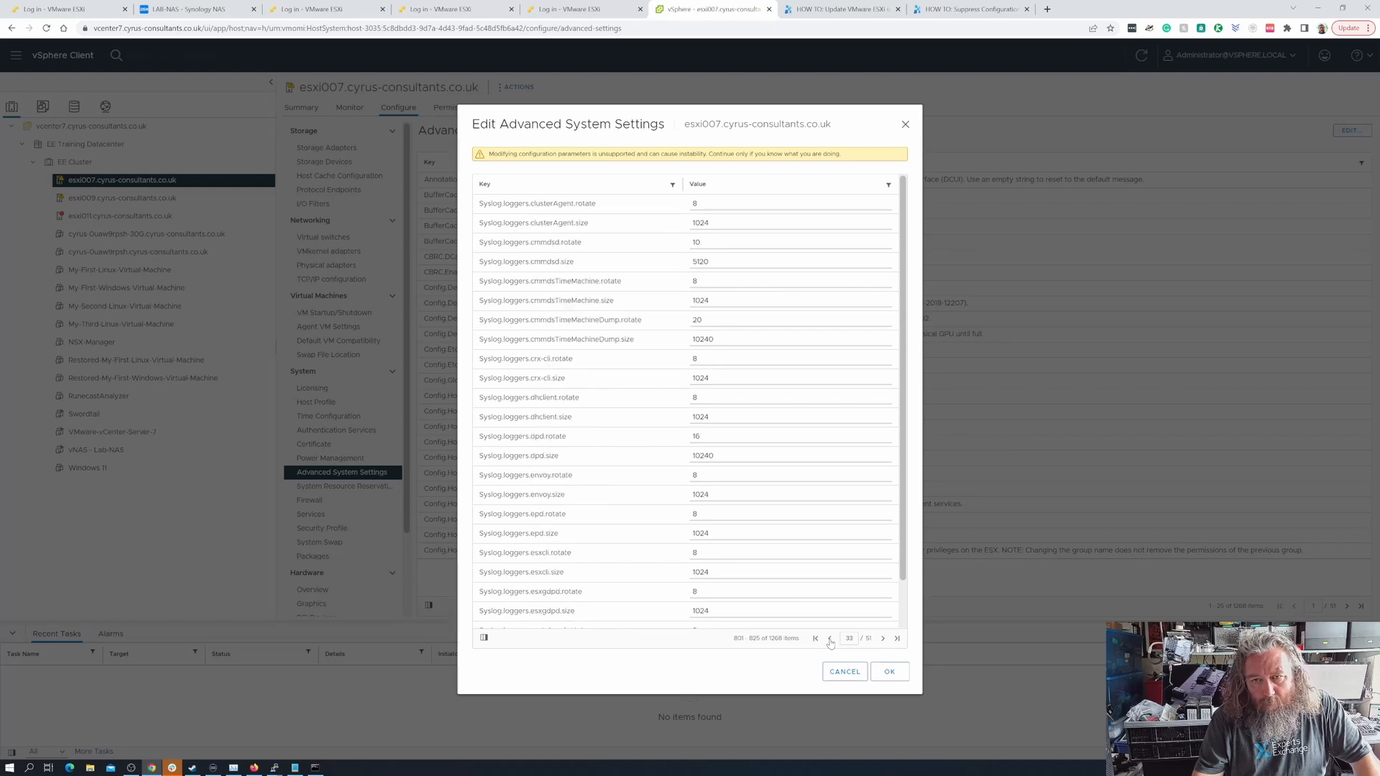
pyautogui.click(830, 639)
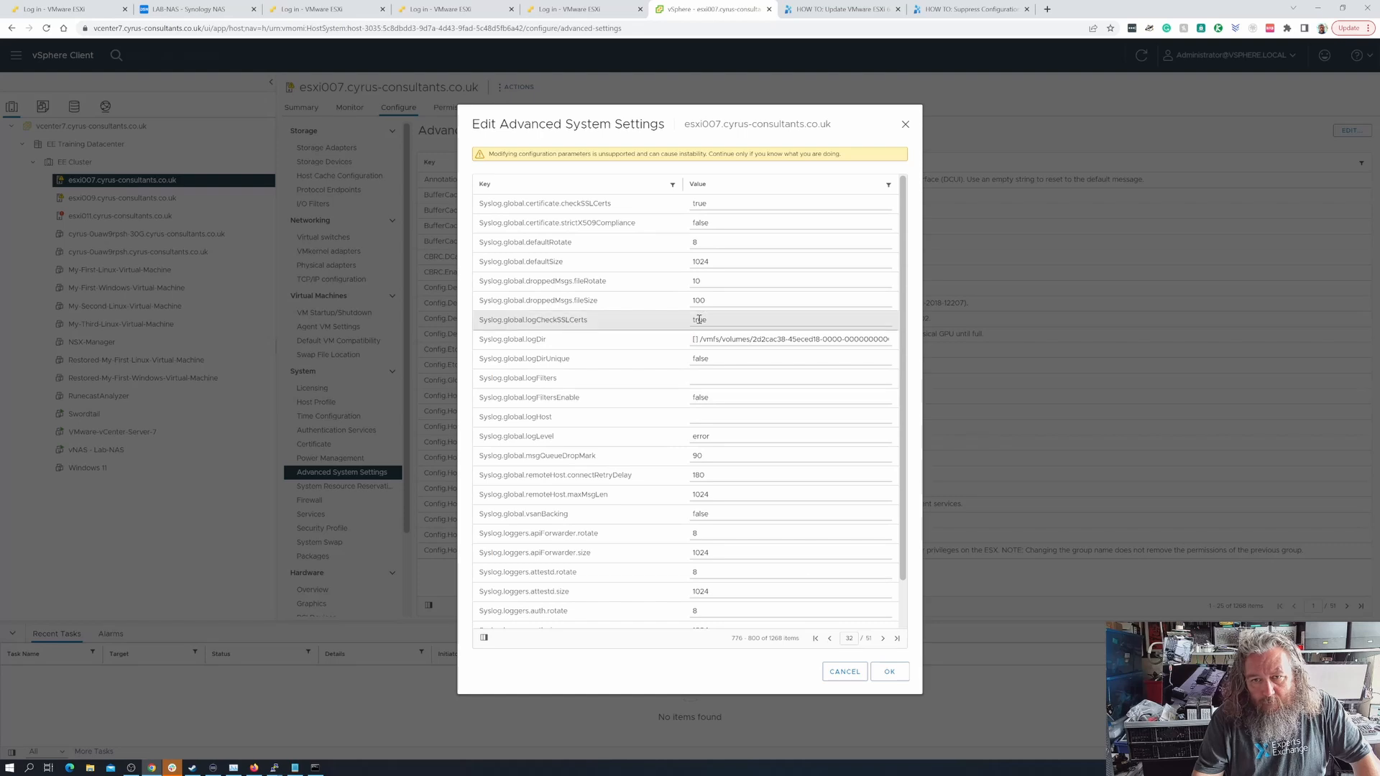
# - Set Syslog.global.logDir for esxi007 to "[] /vmfs/volumes/nfs_lab-nas/logs/.locker/esxi007" and save the setting
pyautogui.click(715, 338)
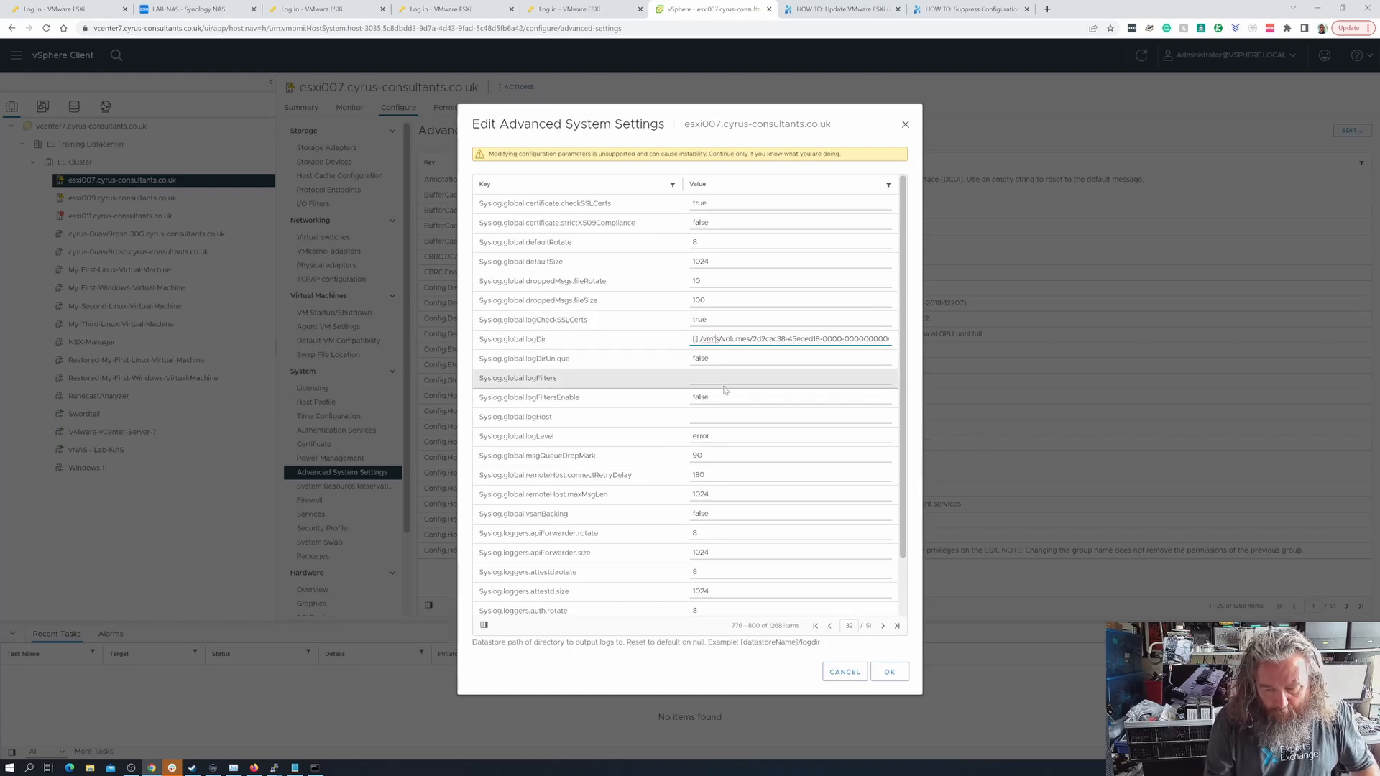
pyautogui.press('Right')
pyautogui.press('Right')
pyautogui.press('Right')
pyautogui.press('Right')
pyautogui.press('Right')
pyautogui.press('Right')
pyautogui.press('Right')
pyautogui.press('Right')
pyautogui.press('Right')
pyautogui.press('Right')
pyautogui.press('Right')
pyautogui.press('Right')
pyautogui.press('Right')
pyautogui.press('Right')
pyautogui.press('Right')
pyautogui.press('Right')
pyautogui.press('Right')
pyautogui.press('Right')
pyautogui.press('Right')
pyautogui.press('Right')
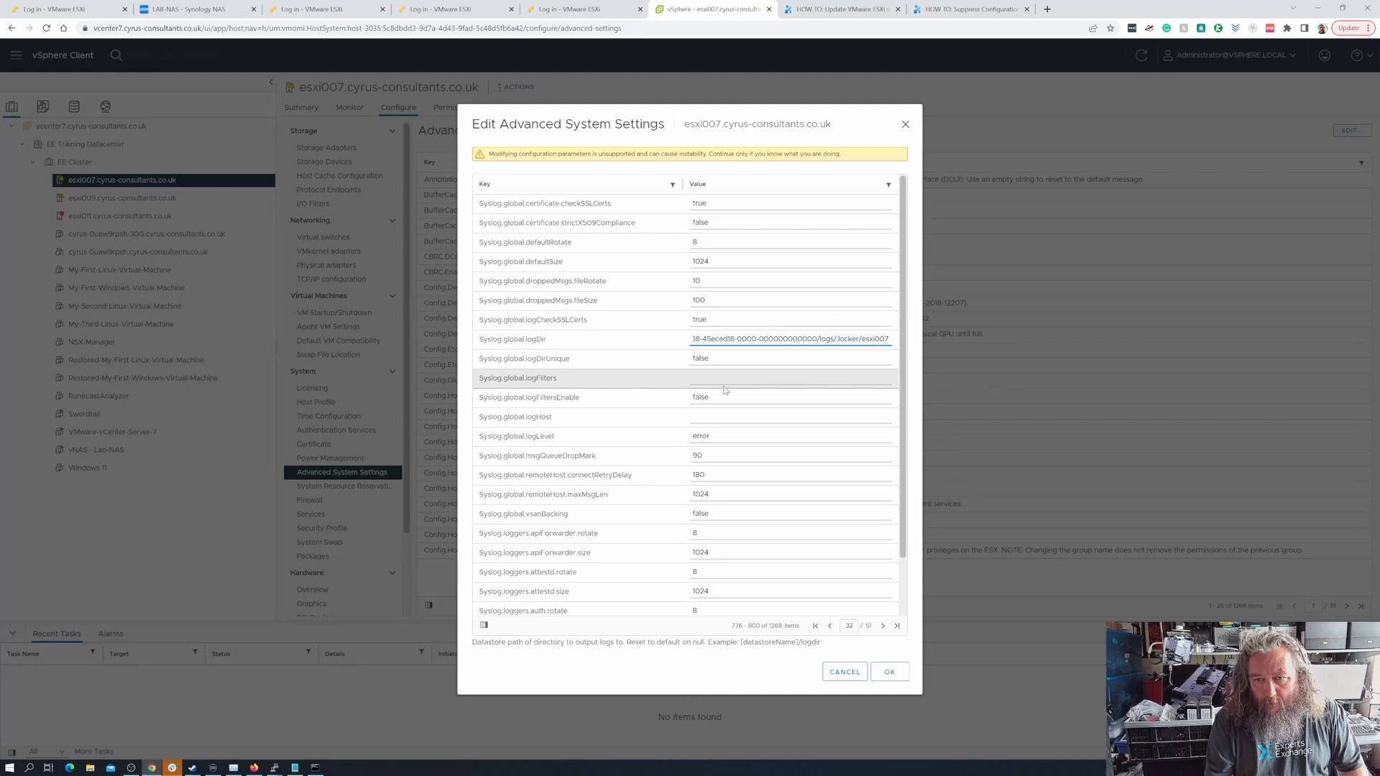
pyautogui.press('BackSpace')
pyautogui.press('BackSpace')
pyautogui.press('BackSpace')
pyautogui.press('BackSpace')
pyautogui.press('BackSpace')
pyautogui.press('BackSpace')
pyautogui.press('BackSpace')
pyautogui.press('BackSpace')
pyautogui.press('BackSpace')
pyautogui.press('BackSpace')
pyautogui.press('BackSpace')
pyautogui.press('BackSpace')
pyautogui.press('BackSpace')
pyautogui.press('BackSpace')
pyautogui.press('BackSpace')
pyautogui.press('BackSpace')
pyautogui.press('BackSpace')
pyautogui.press('BackSpace')
pyautogui.press('BackSpace')
pyautogui.press('BackSpace')
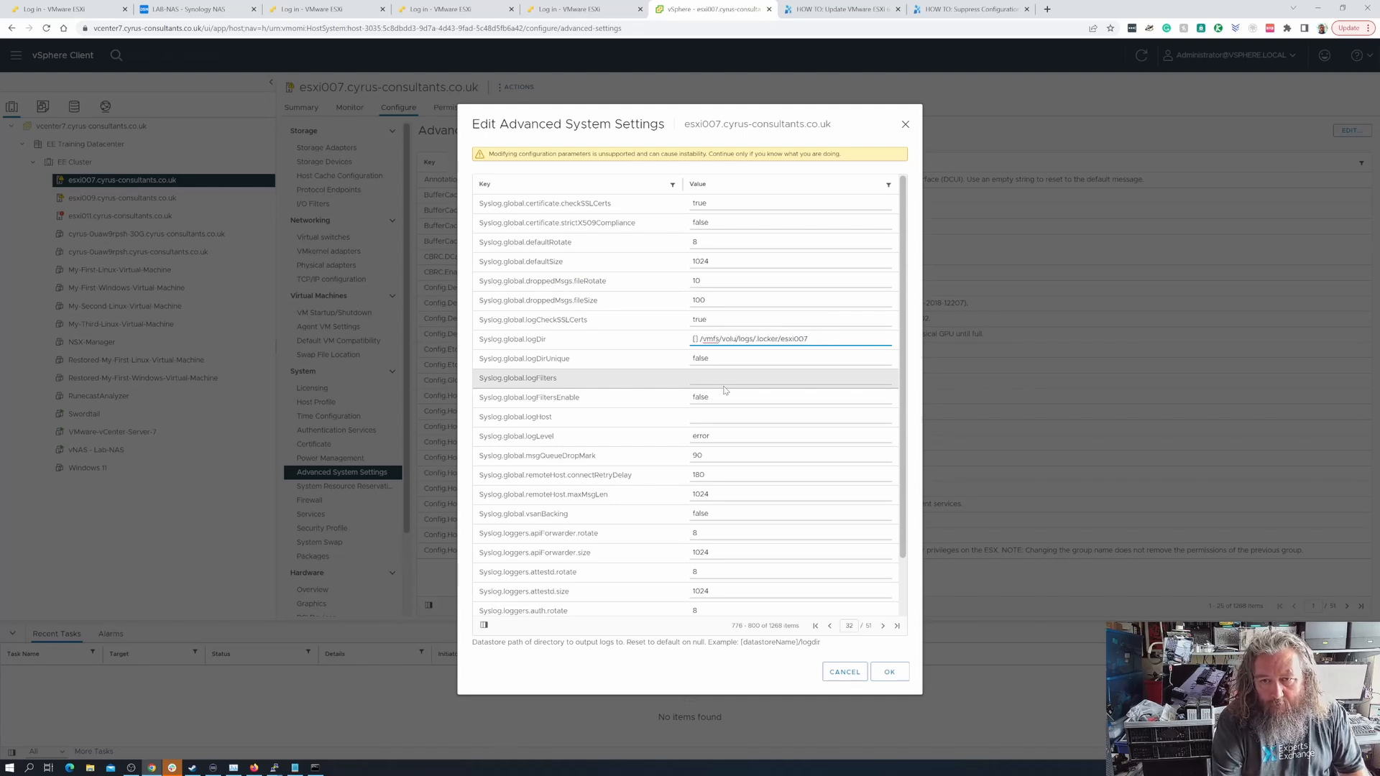
pyautogui.write('mes')
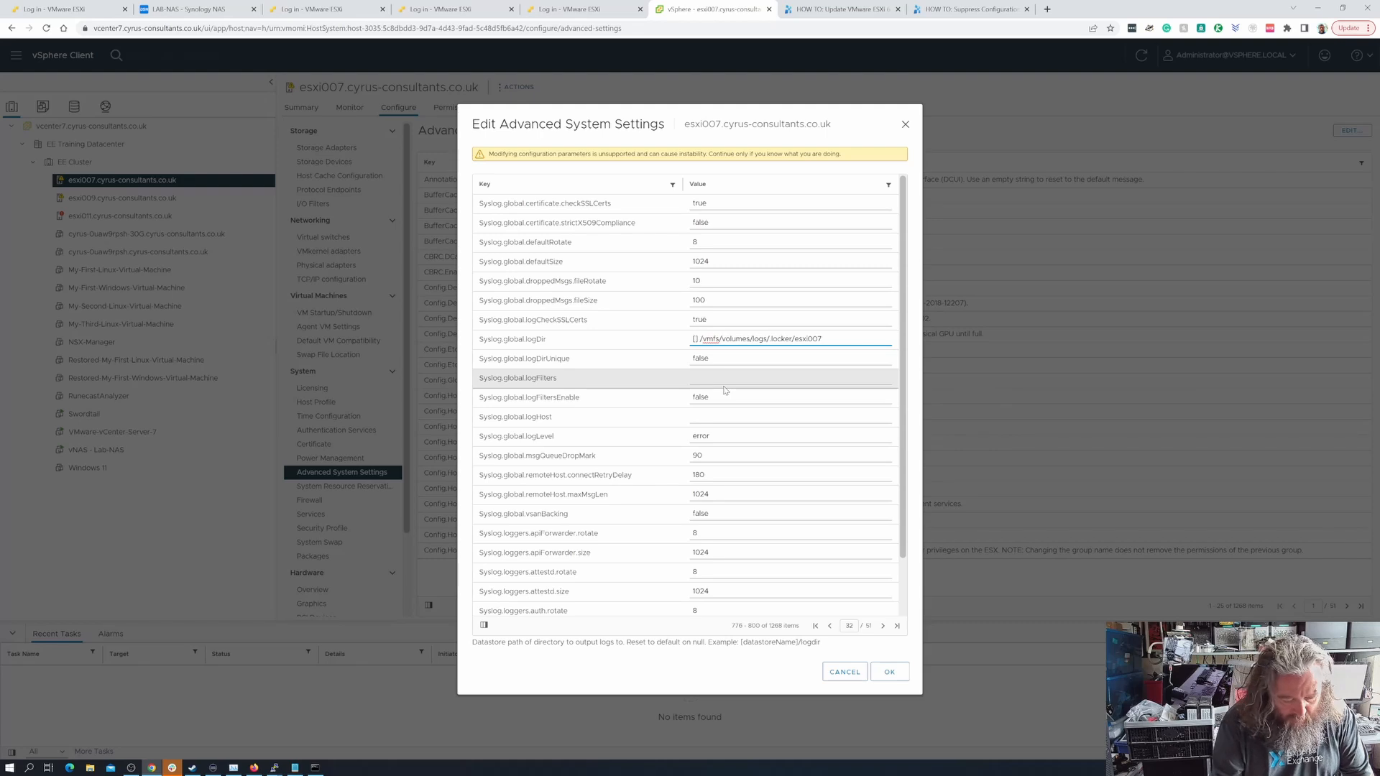
pyautogui.write('nfs_')
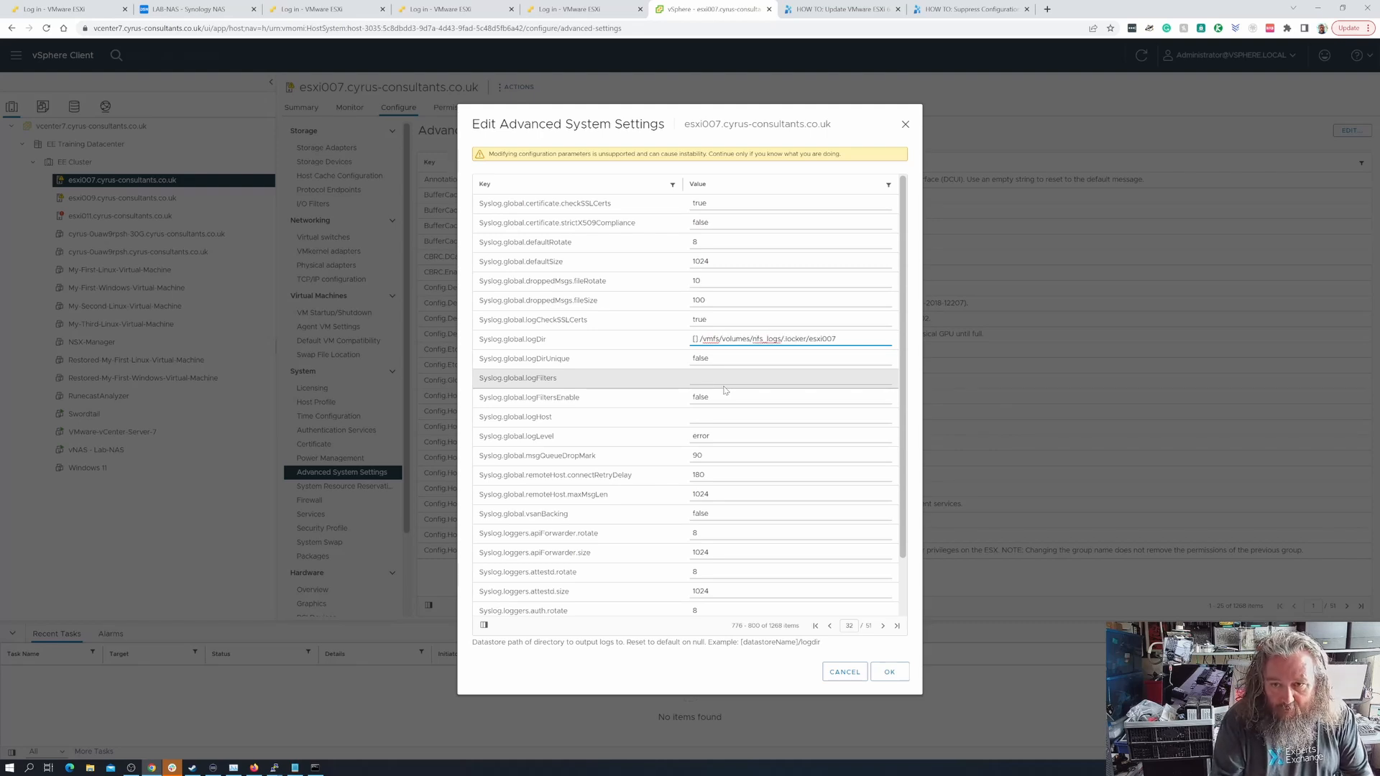
pyautogui.write('lab-nas')
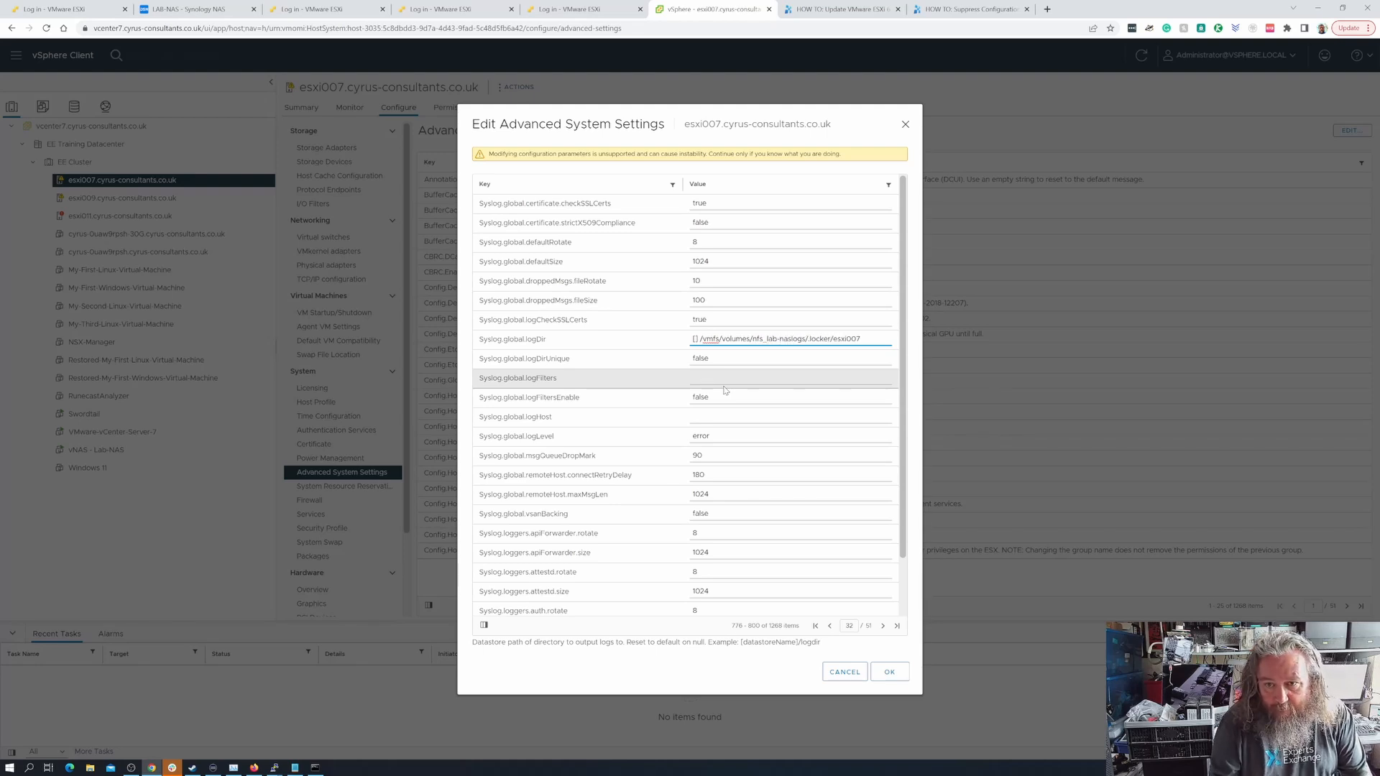
pyautogui.write('/')
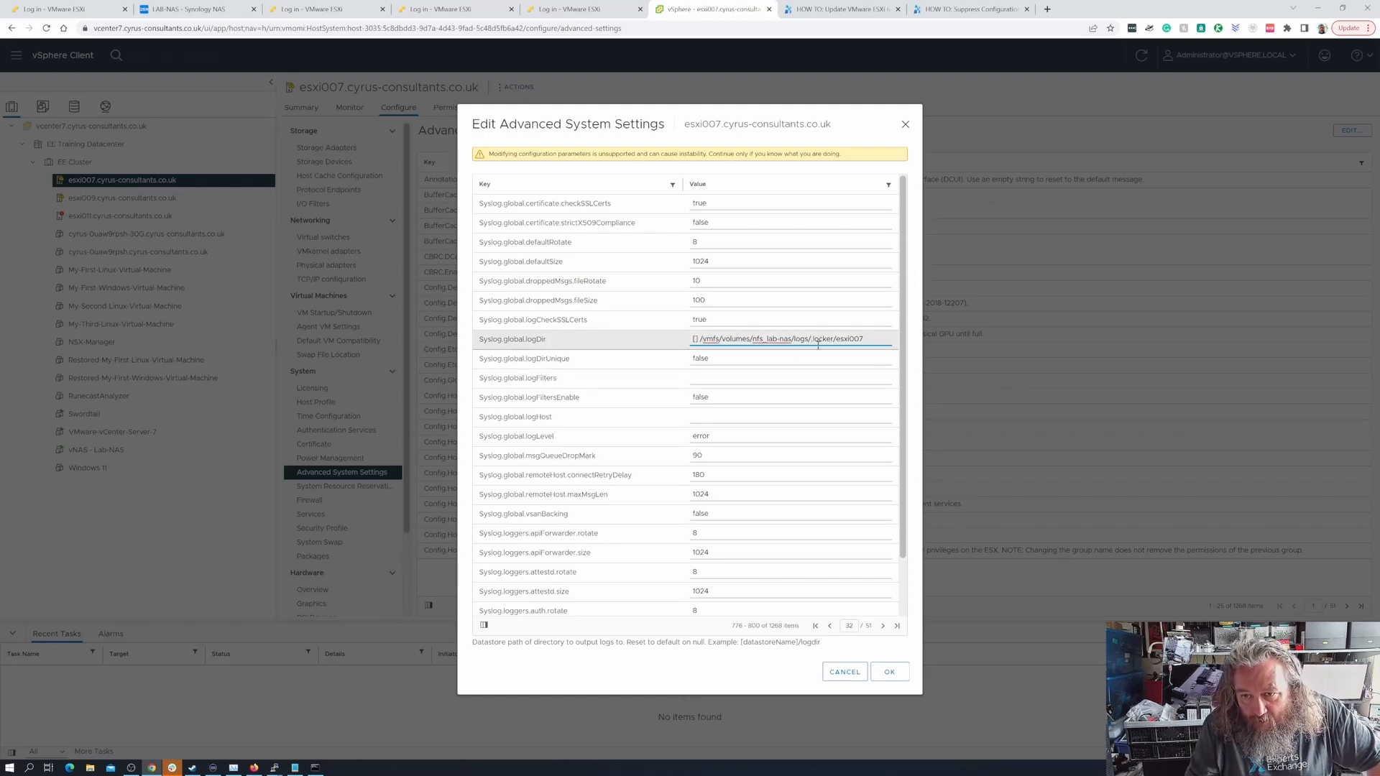
pyautogui.click(895, 671)
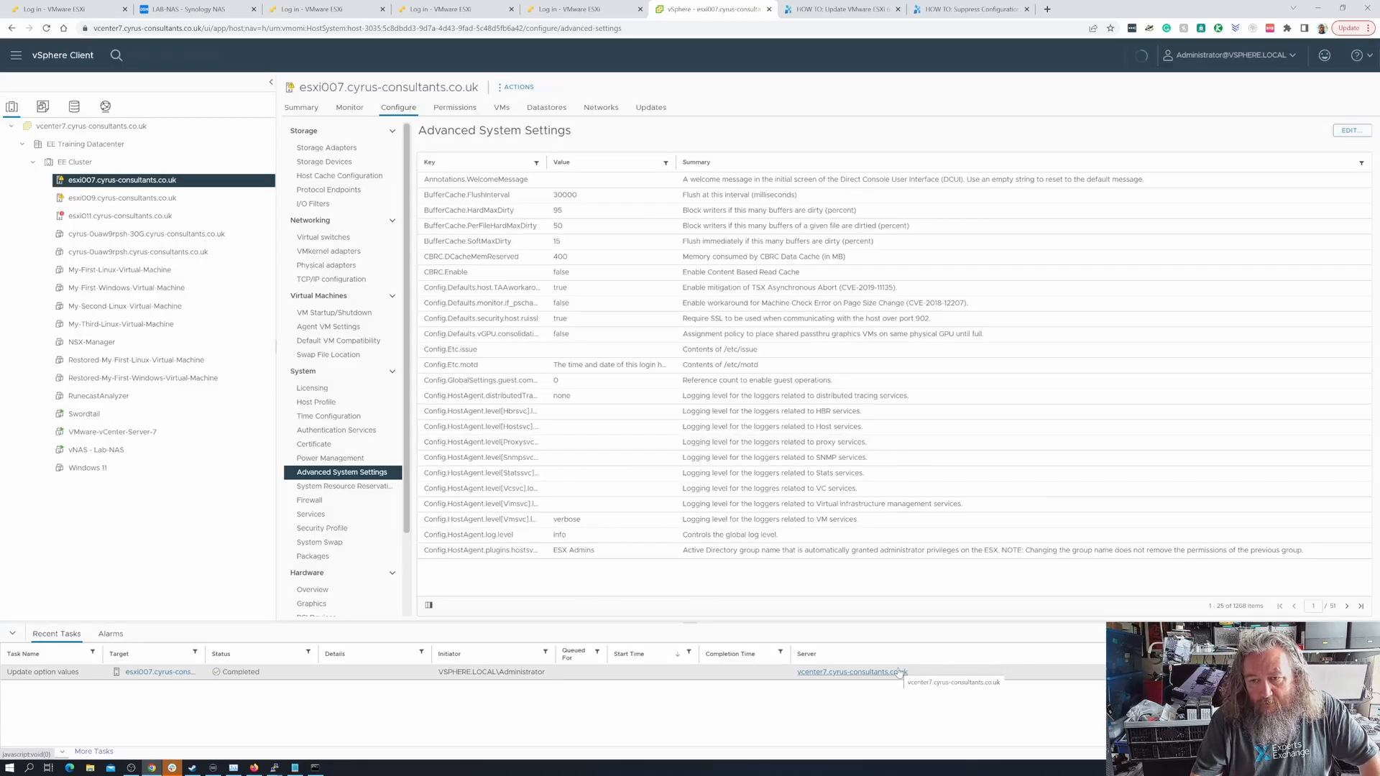
# - View esxi007's summary, then switch to the Synology NAS and inspect the log files in logs/.locker/esxi007
pyautogui.click(298, 109)
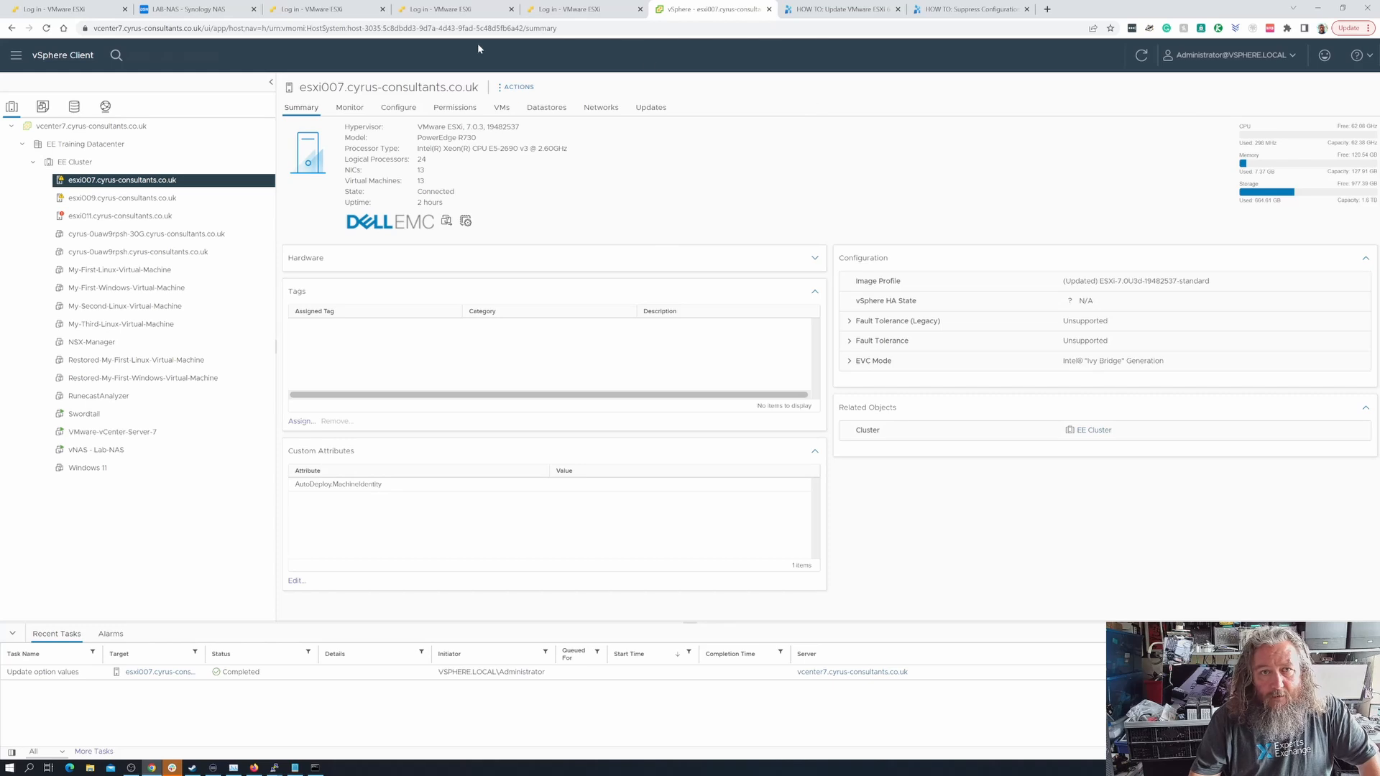
pyautogui.click(205, 12)
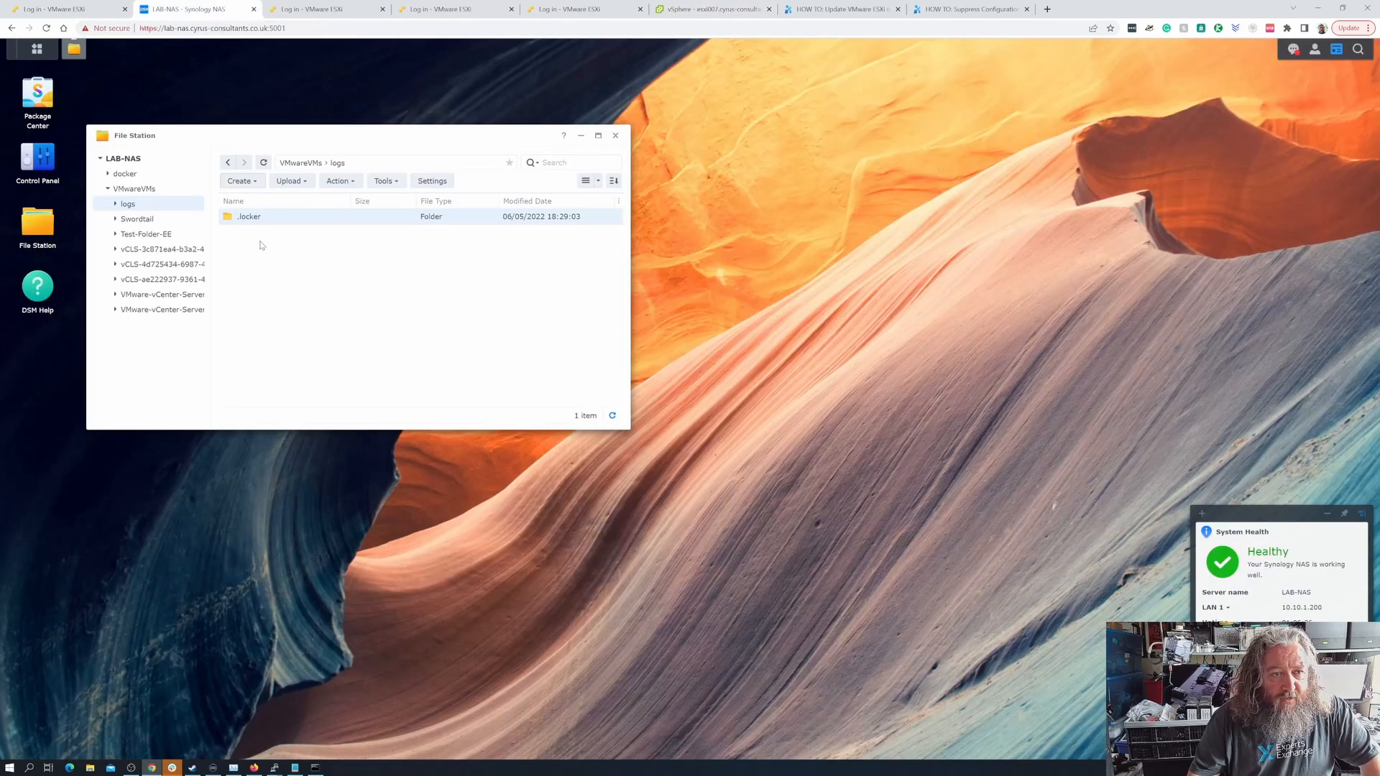
pyautogui.click(264, 163)
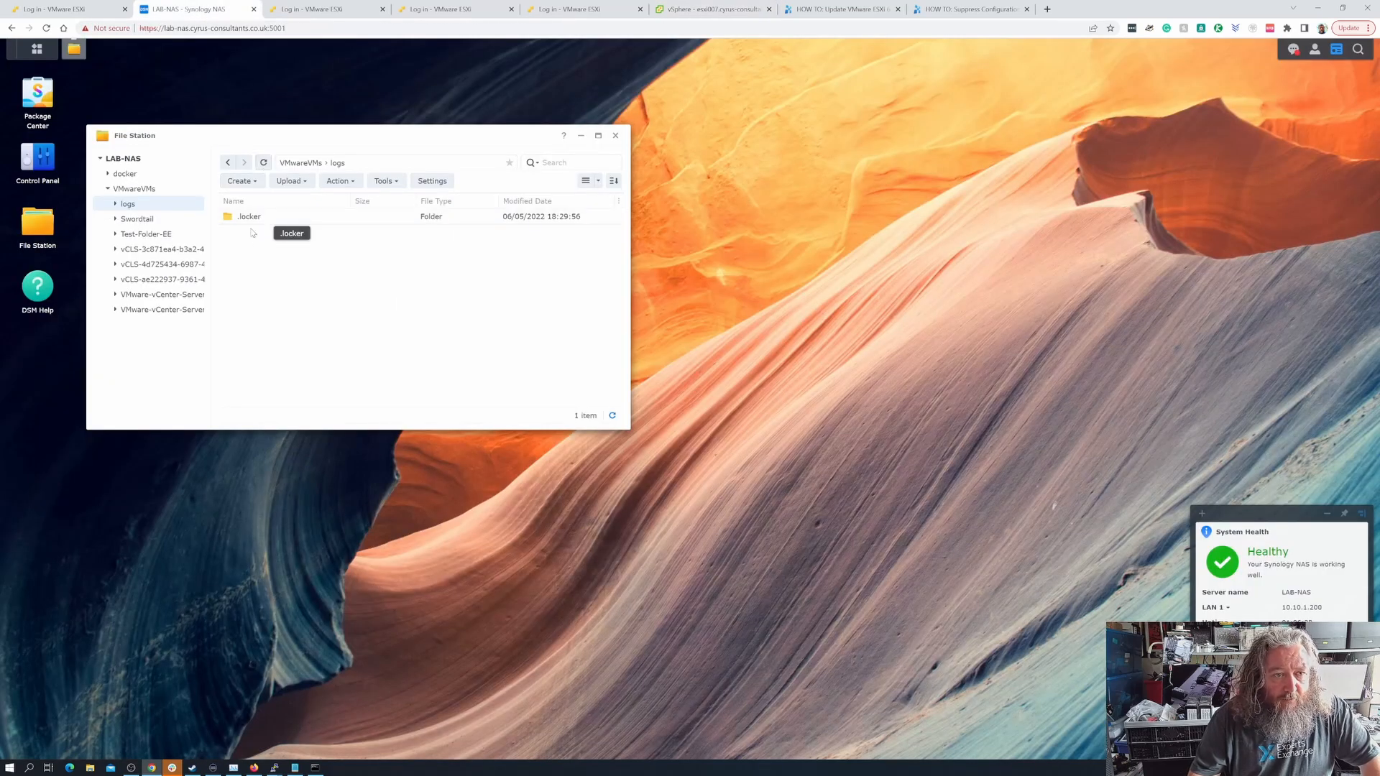
pyautogui.doubleClick(250, 216)
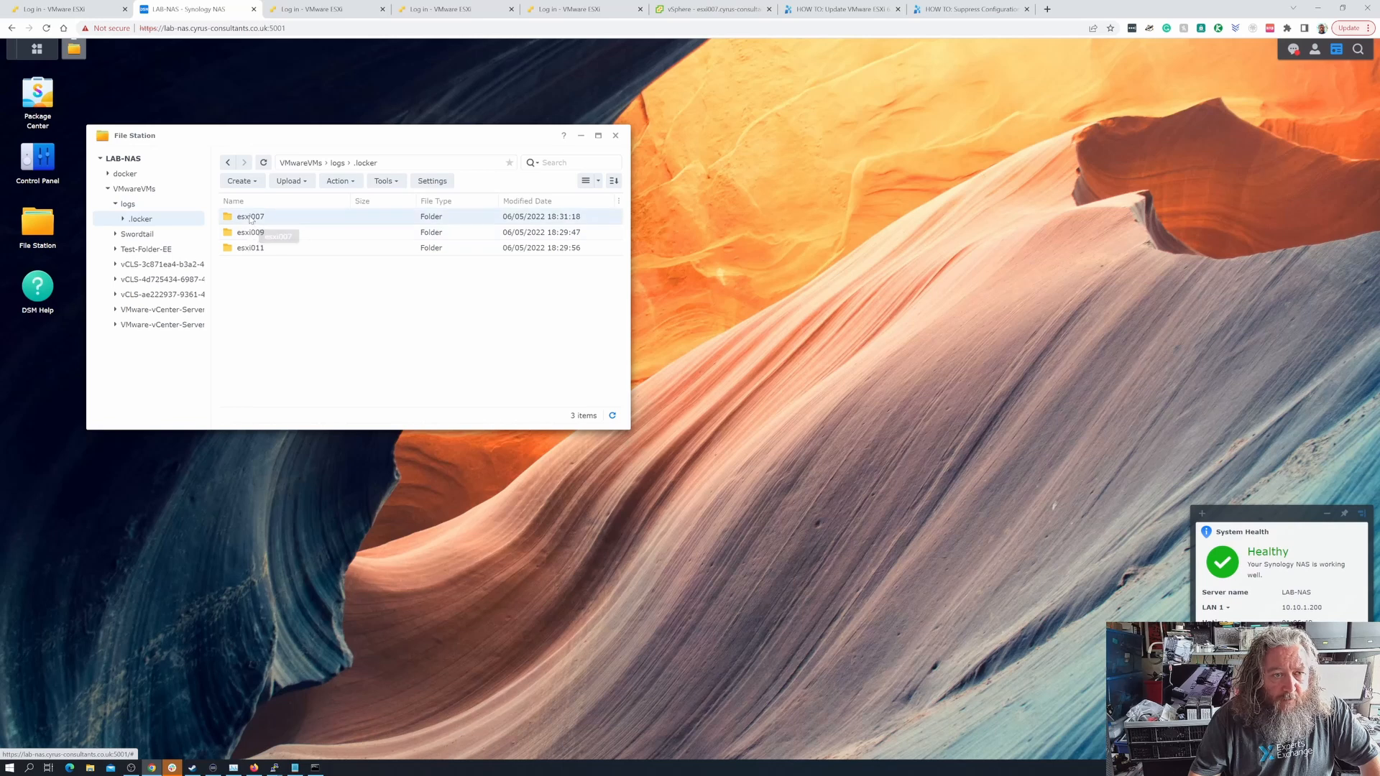
pyautogui.doubleClick(250, 216)
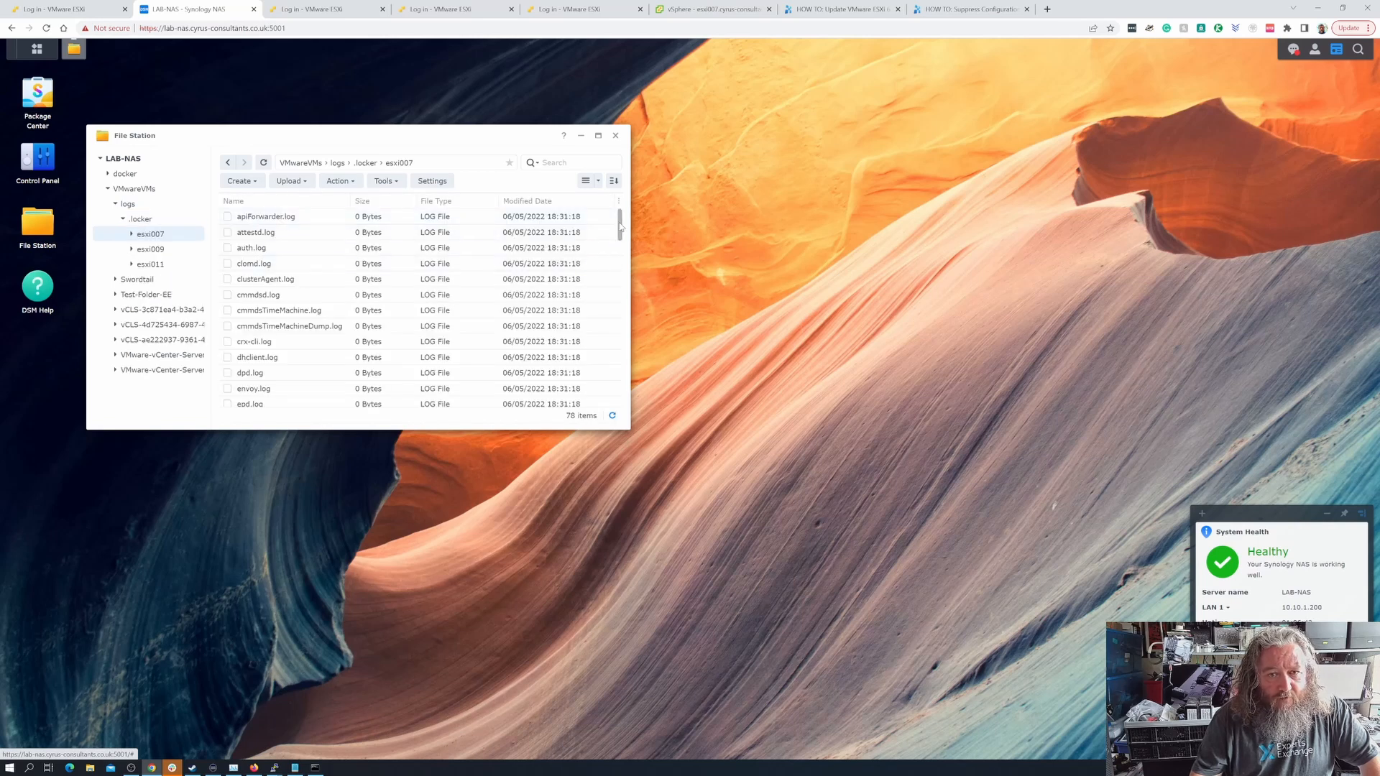
pyautogui.moveTo(620, 233)
pyautogui.mouseDown()
pyautogui.moveTo(615, 406)
pyautogui.moveTo(613, 215)
pyautogui.mouseUp()
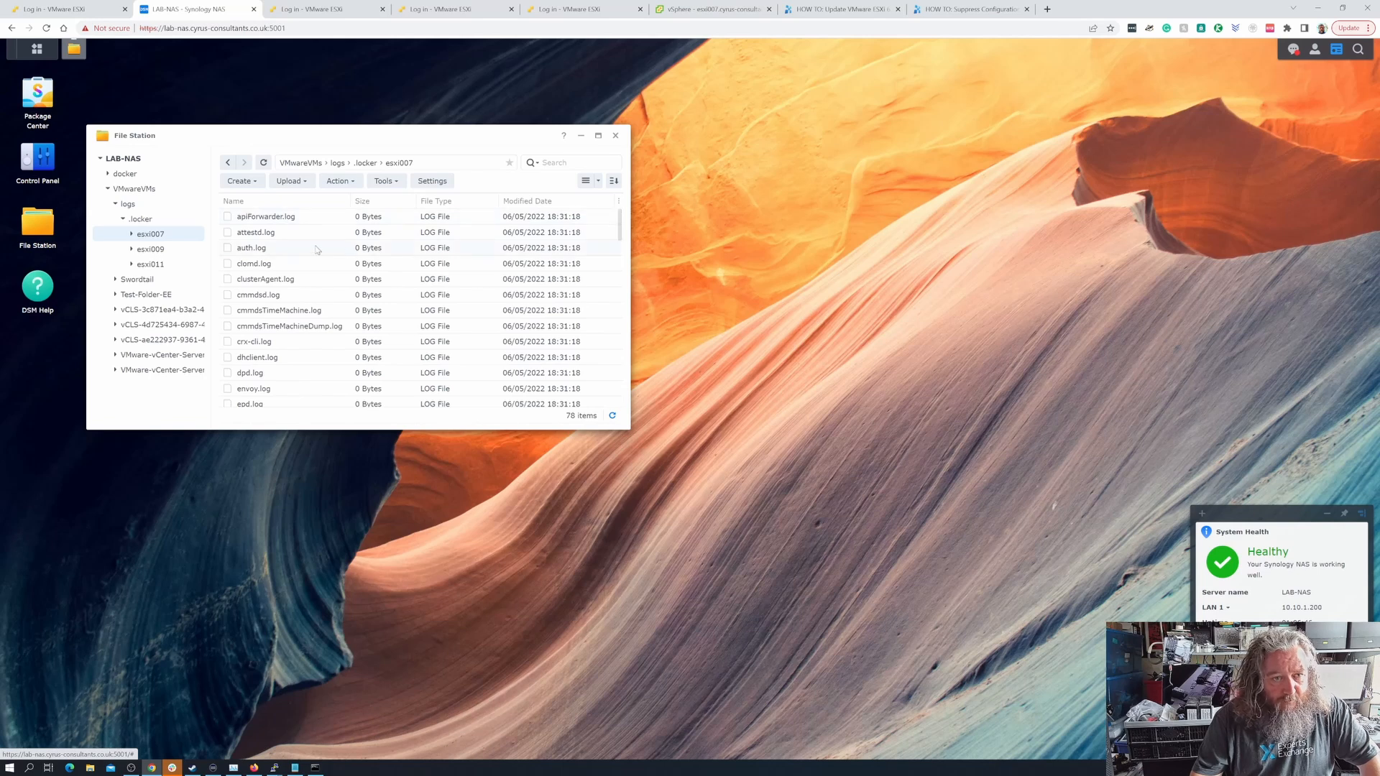
pyautogui.scroll(-15, 317, 249)
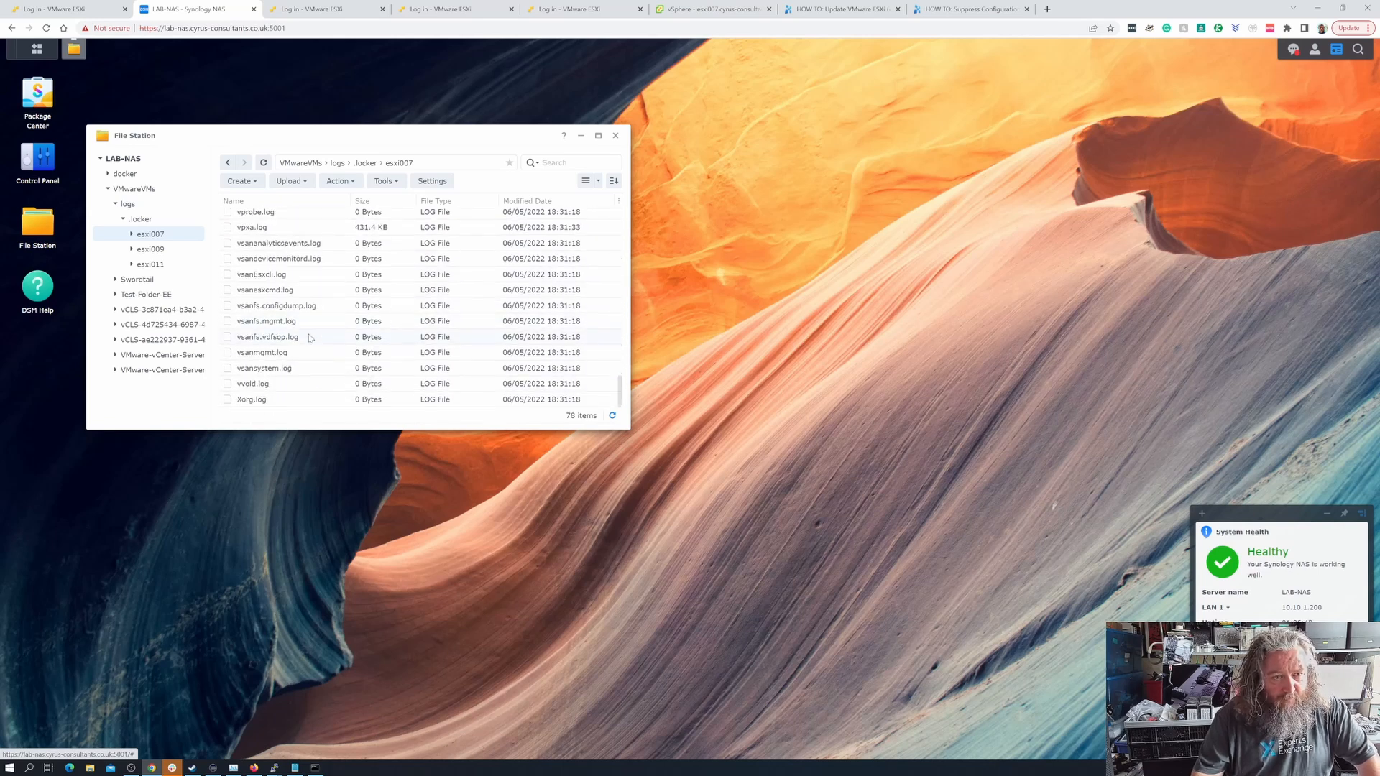
pyautogui.scroll(15, 310, 338)
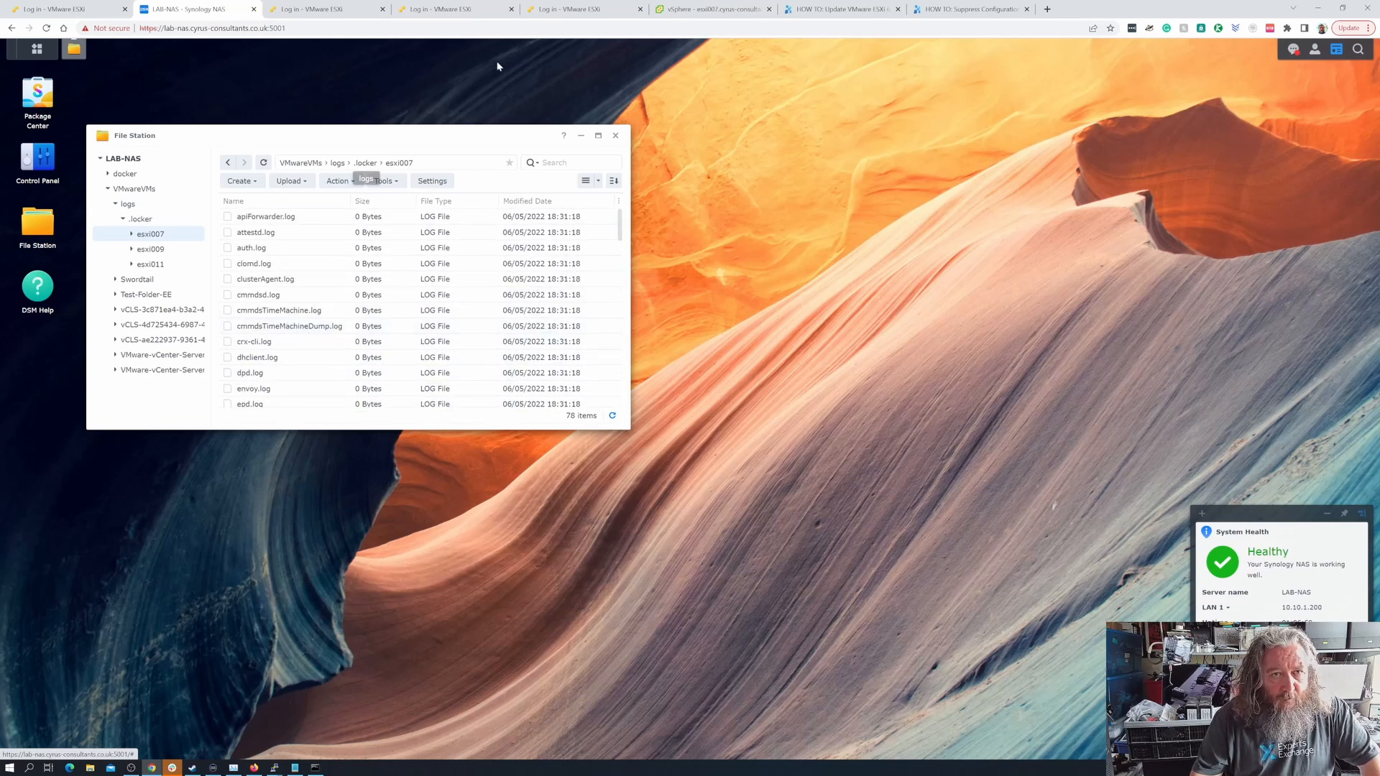
# - Return to the vSphere Client, refresh it, and compare the host summaries of esxi009 and esxi007 for warnings
pyautogui.click(672, 11)
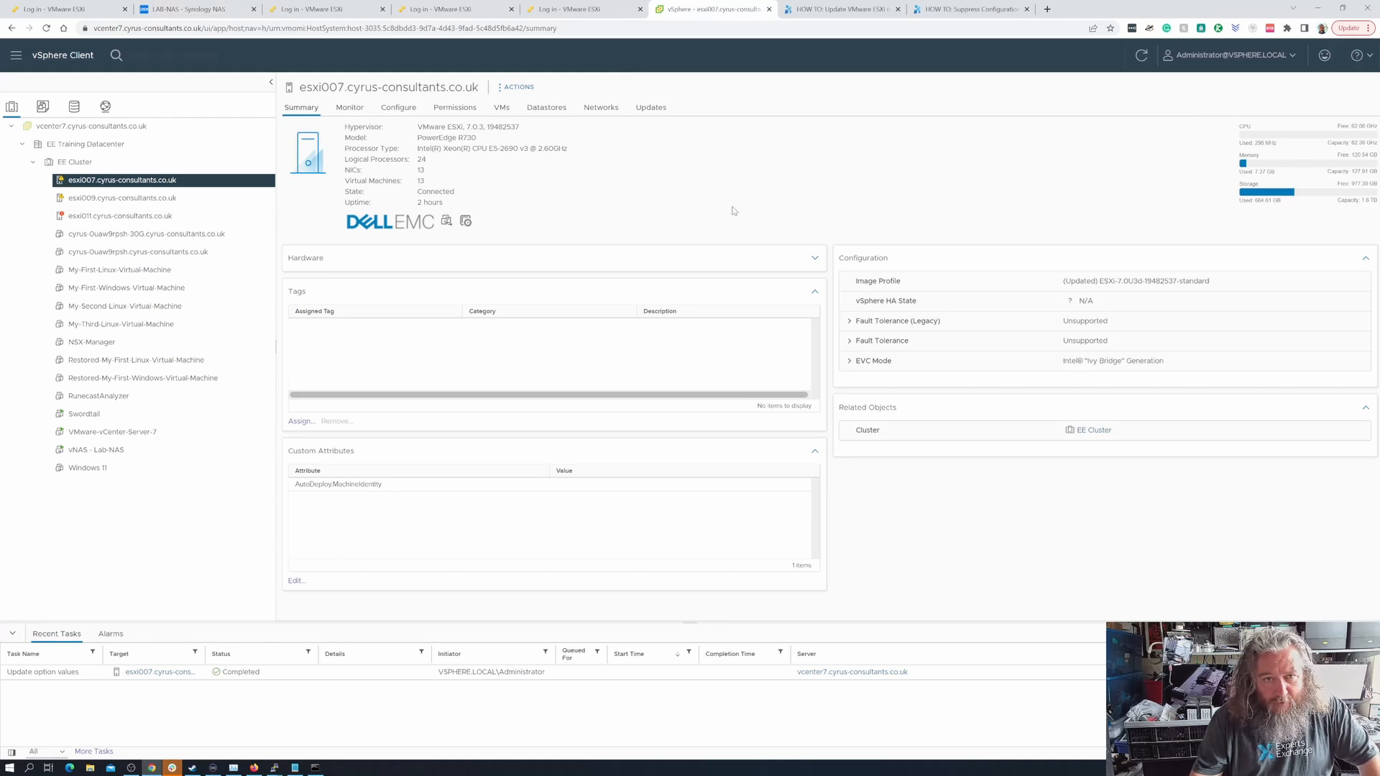
pyautogui.click(1142, 59)
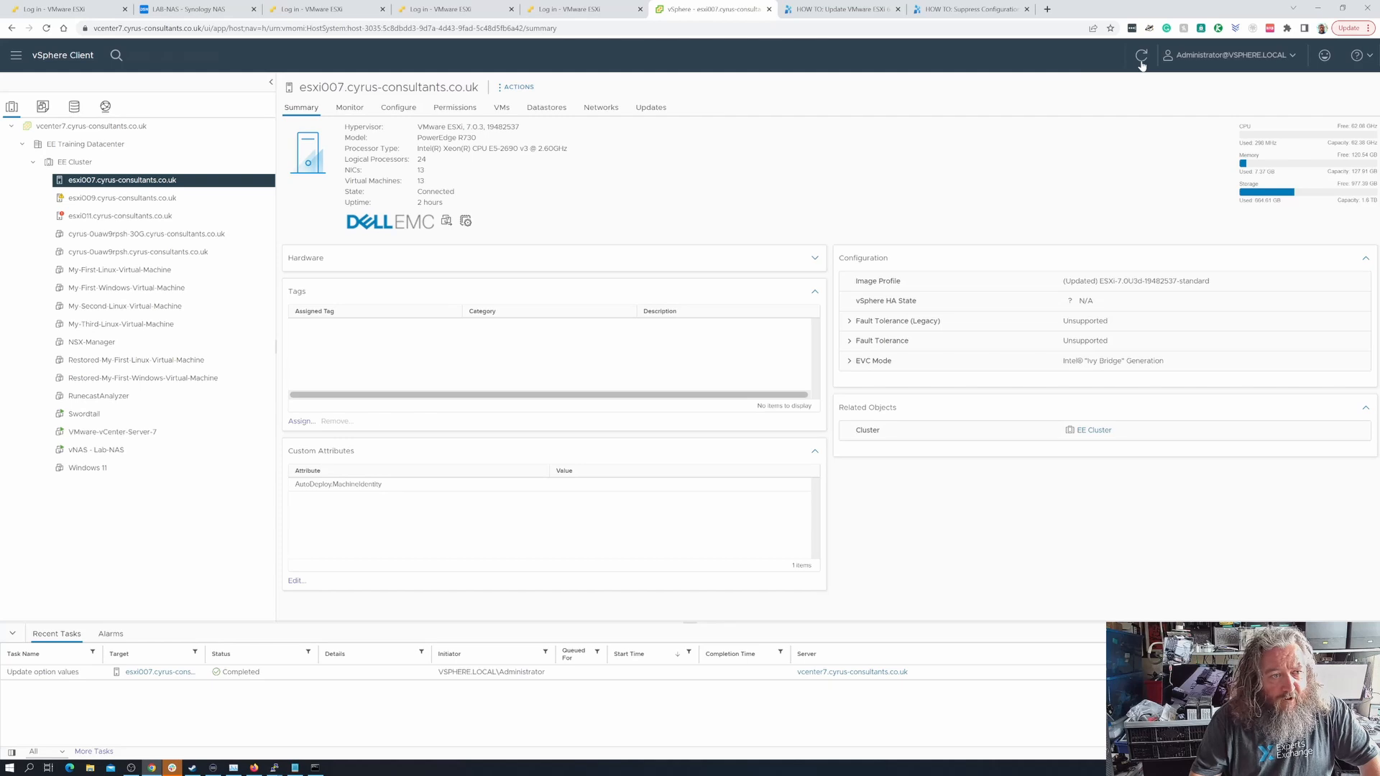
pyautogui.click(150, 197)
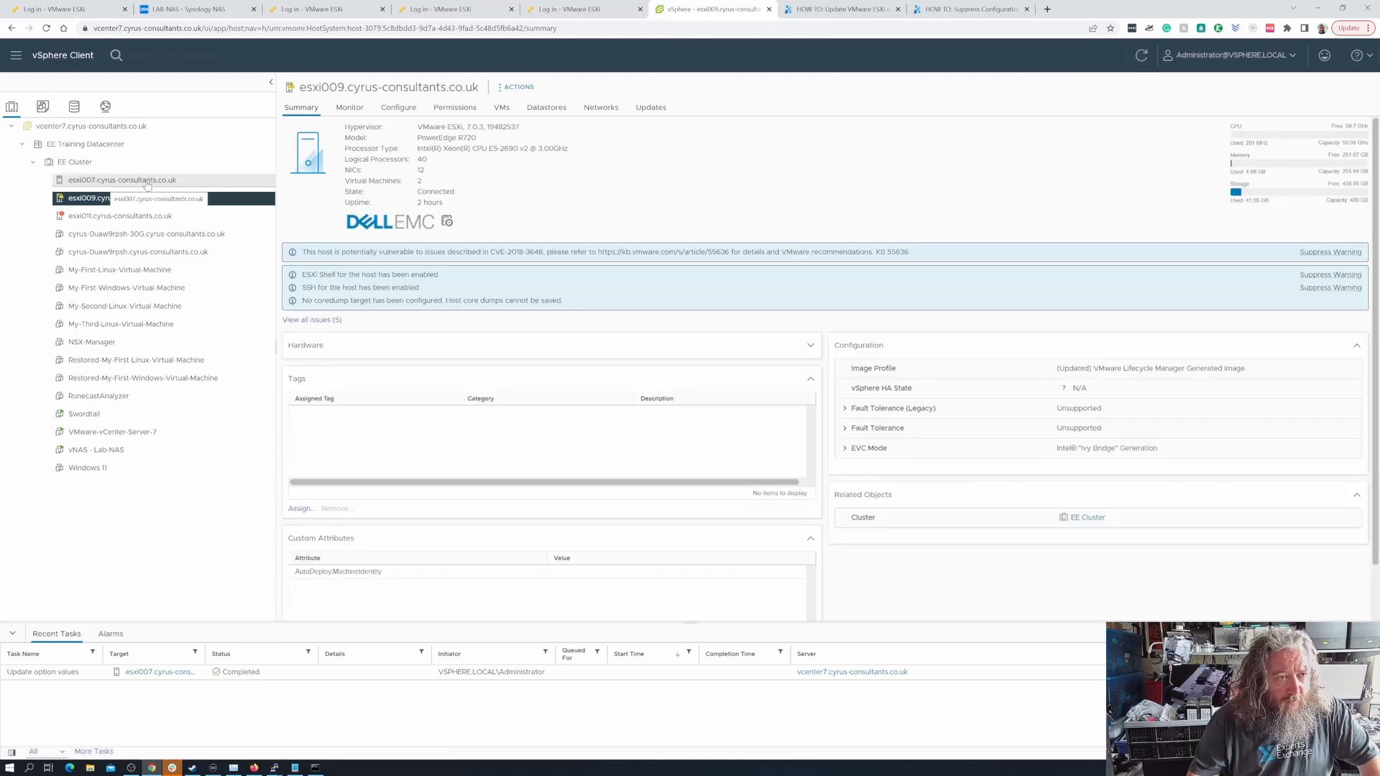
pyautogui.click(147, 181)
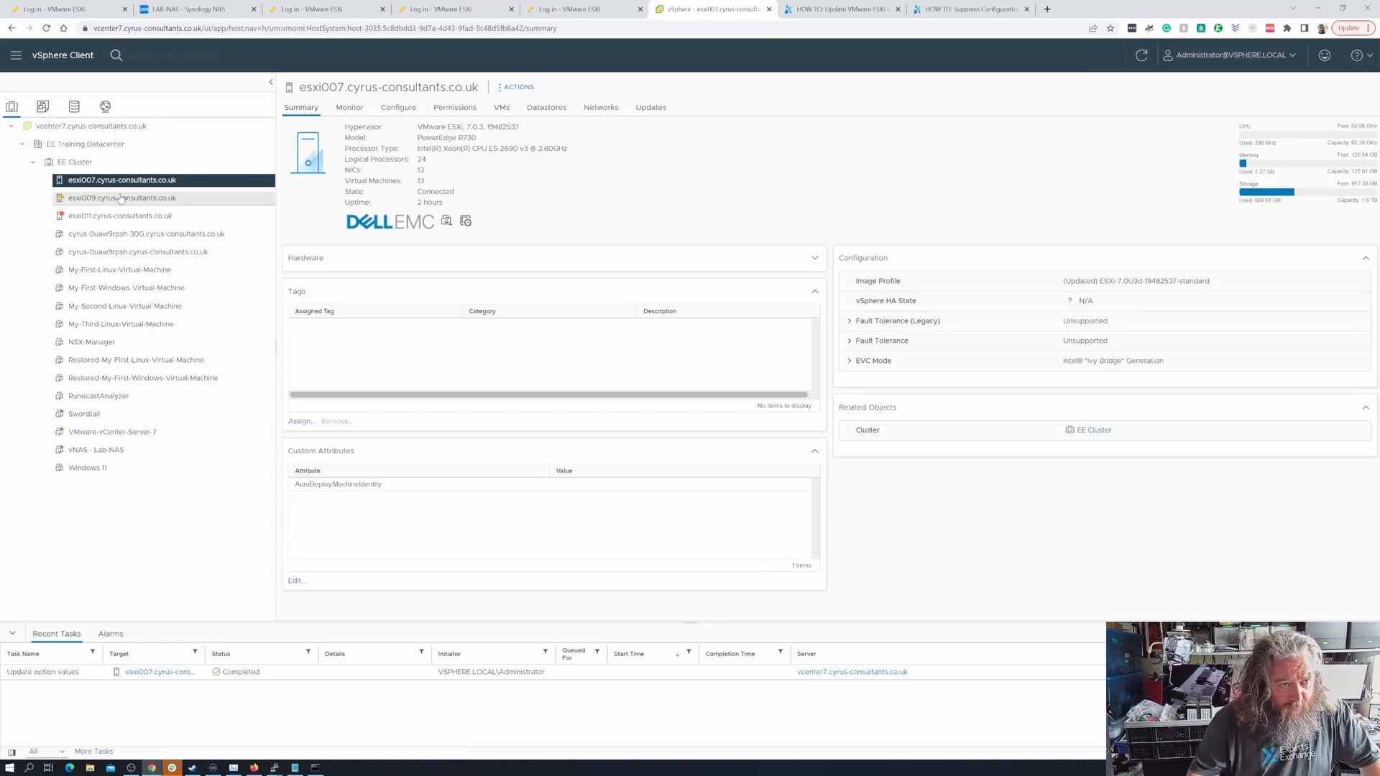
# - Open the advanced system settings of host esxi009
pyautogui.click(120, 201)
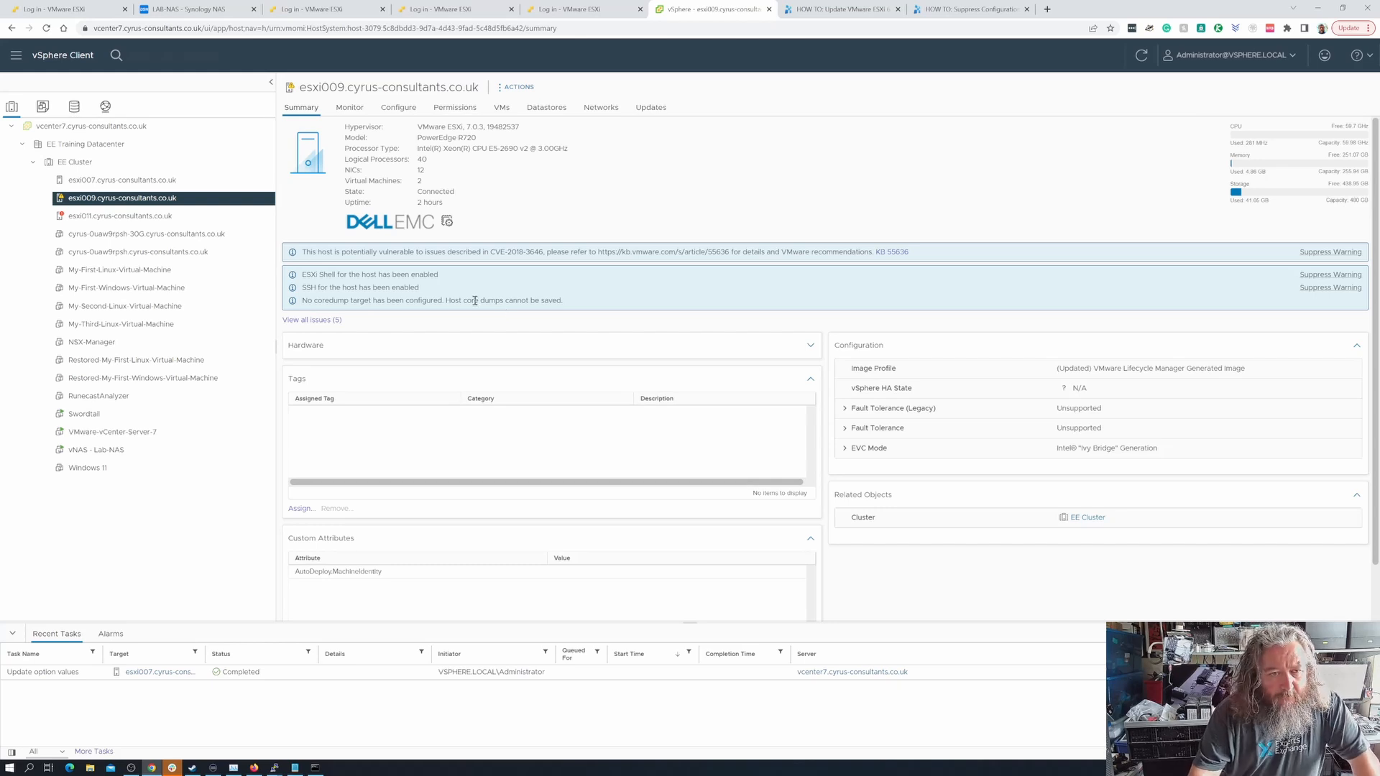
pyautogui.click(516, 88)
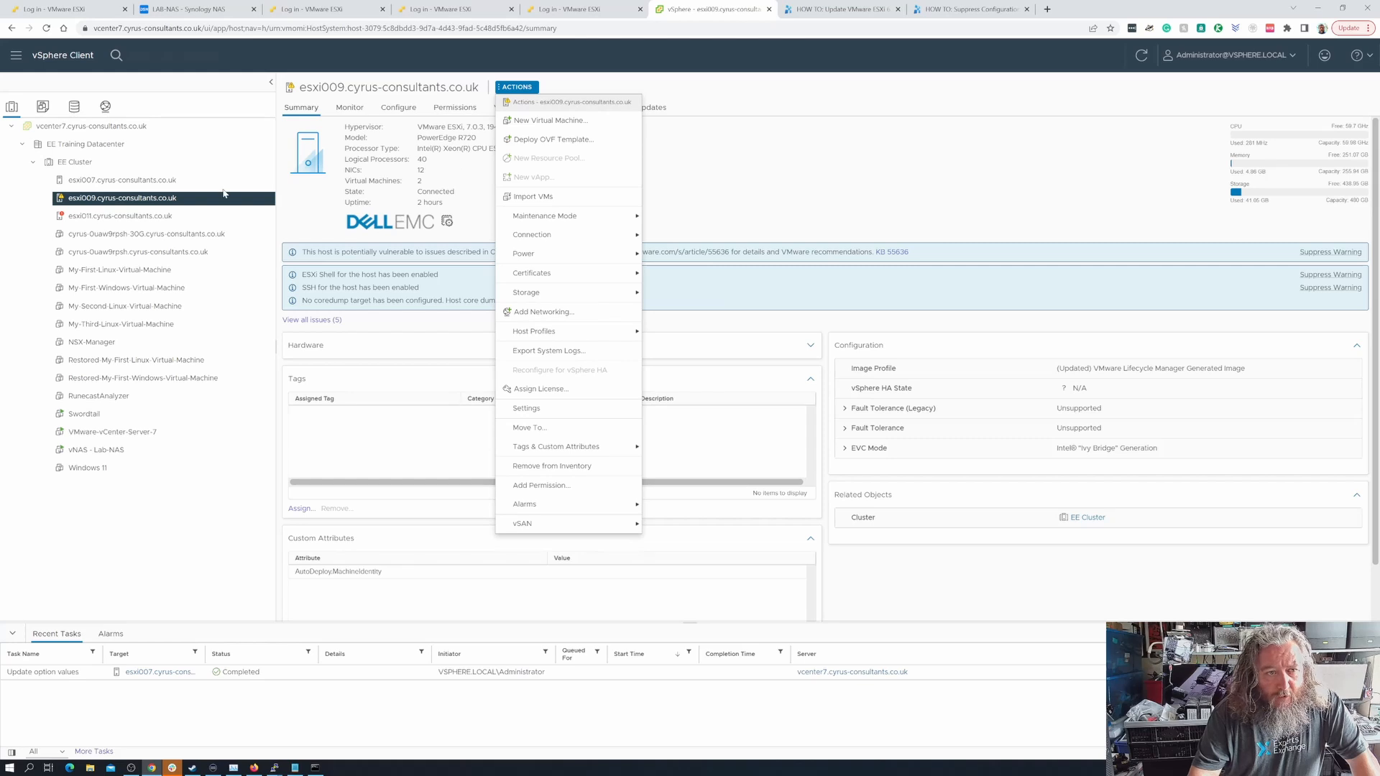
pyautogui.click(398, 108)
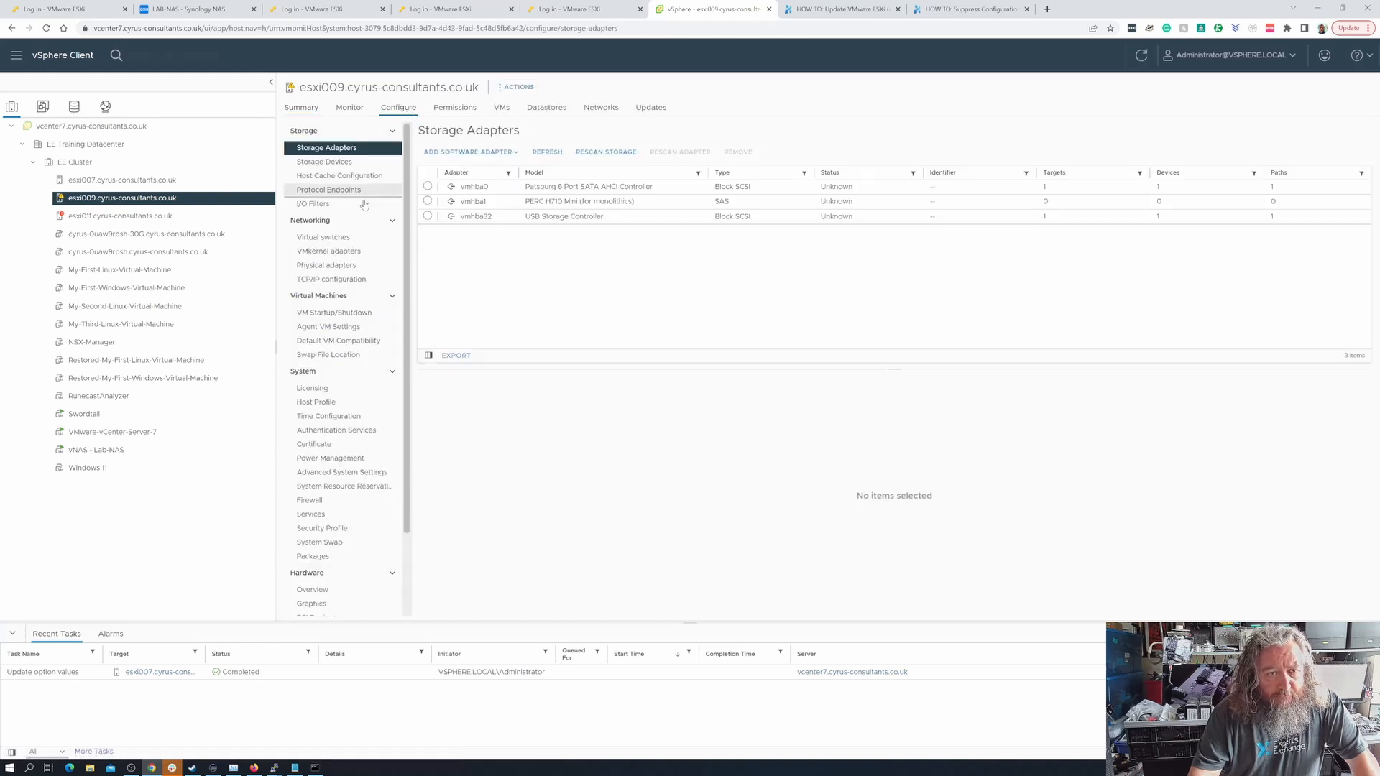
pyautogui.click(344, 473)
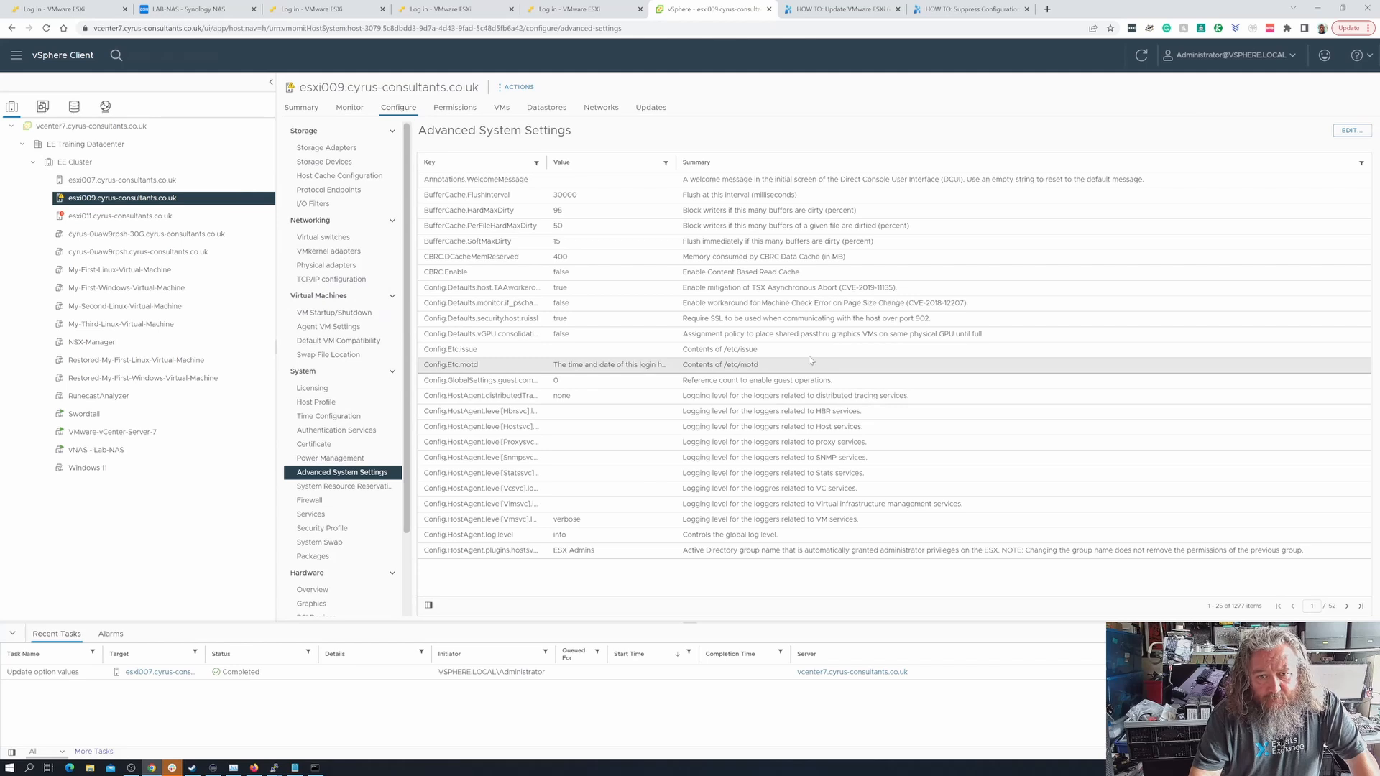
# - Open esxi009's advanced system settings for editing and locate the Syslog.global.logDir entry
pyautogui.click(1351, 131)
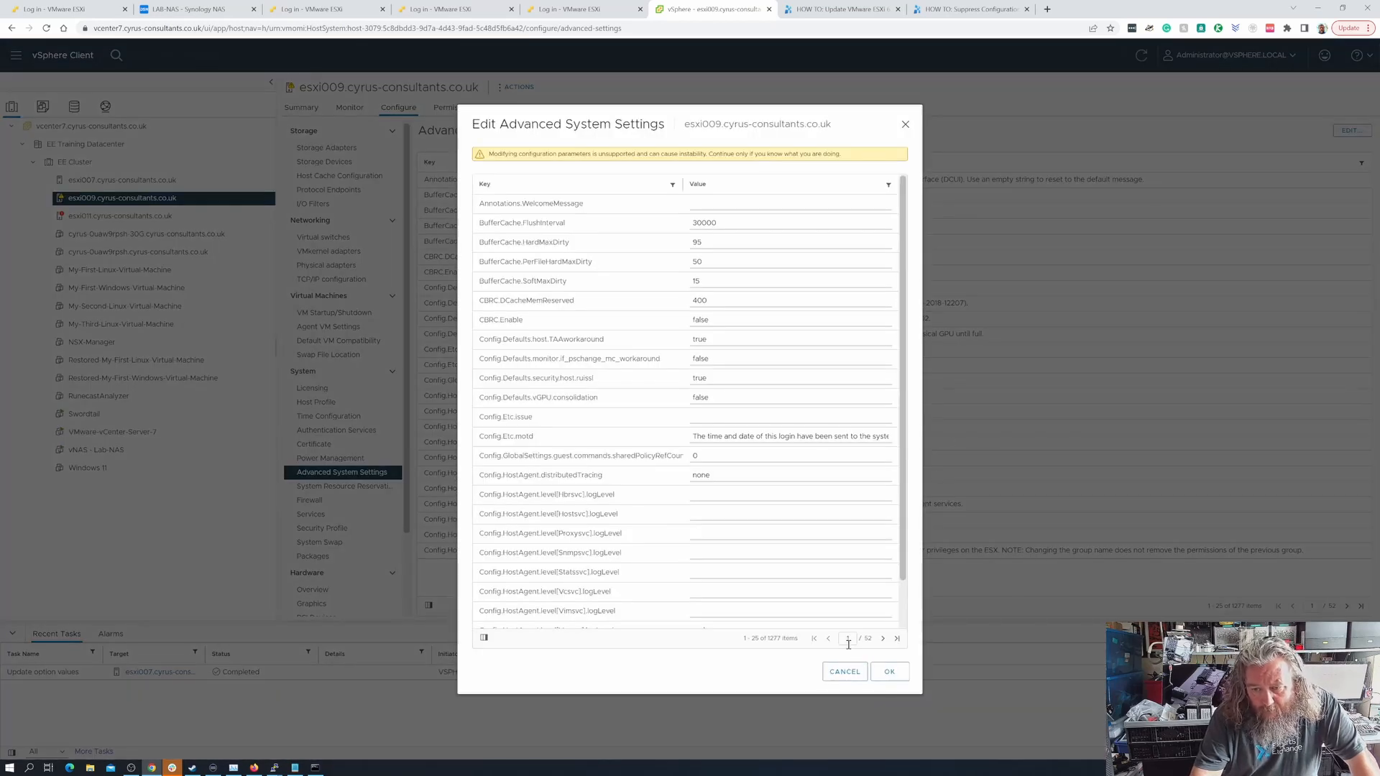
pyautogui.click(896, 639)
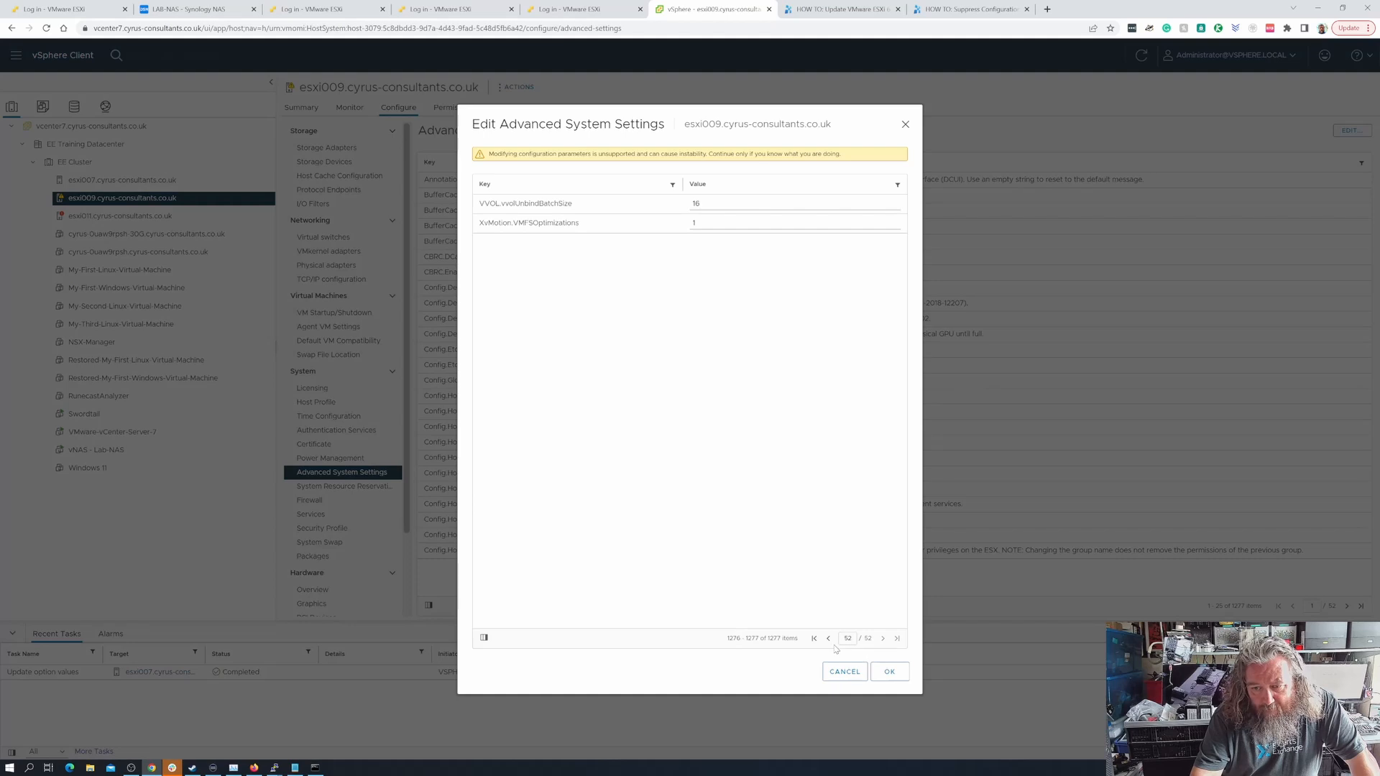
pyautogui.click(828, 639)
pyautogui.click(827, 639)
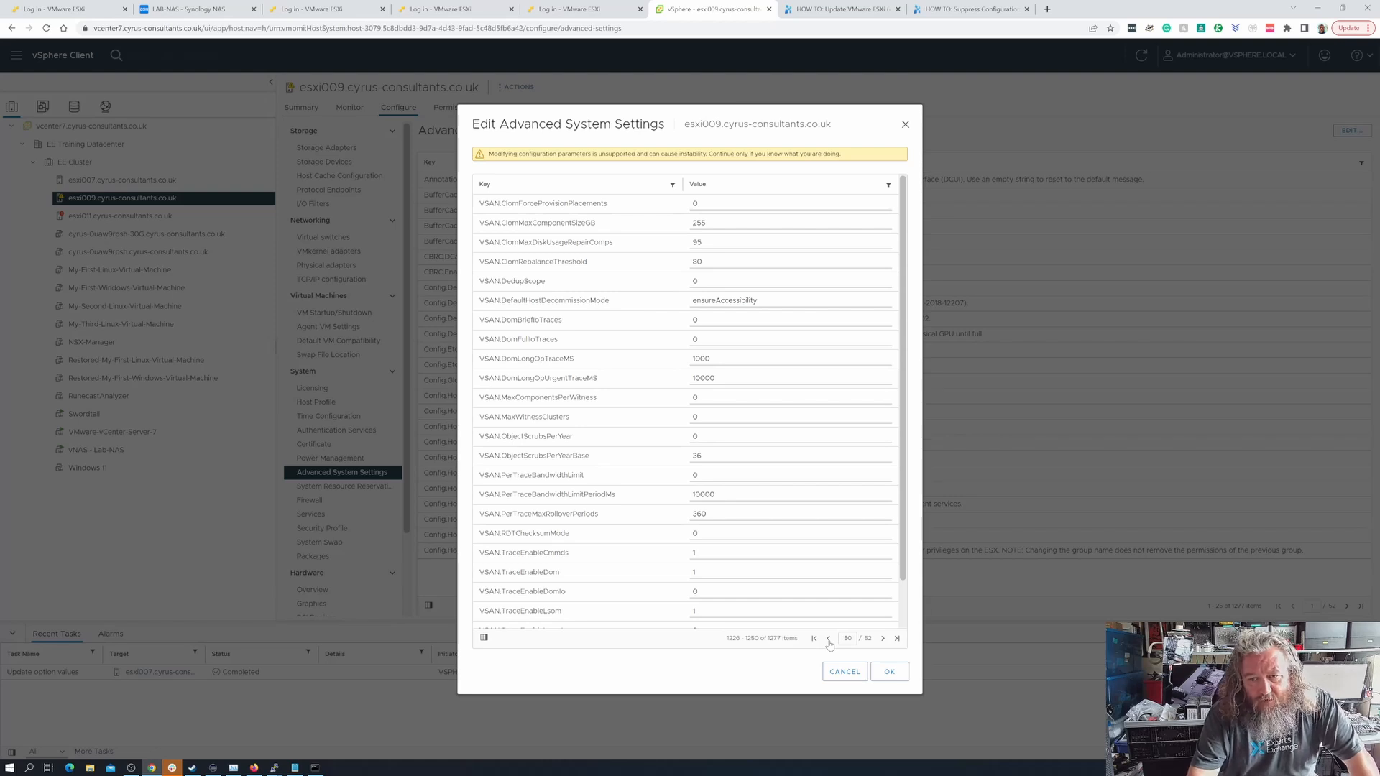
pyautogui.click(828, 638)
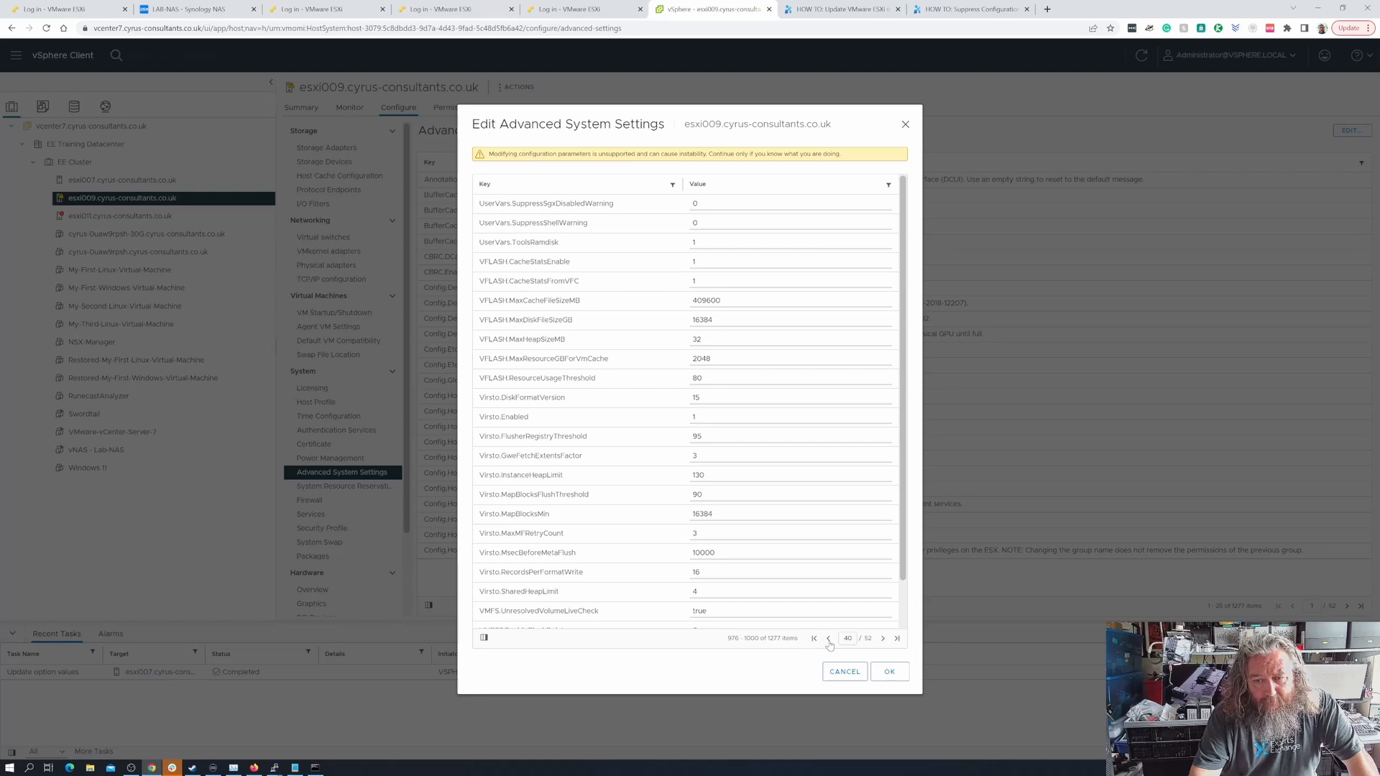
pyautogui.click(828, 638)
pyautogui.click(829, 639)
pyautogui.click(828, 639)
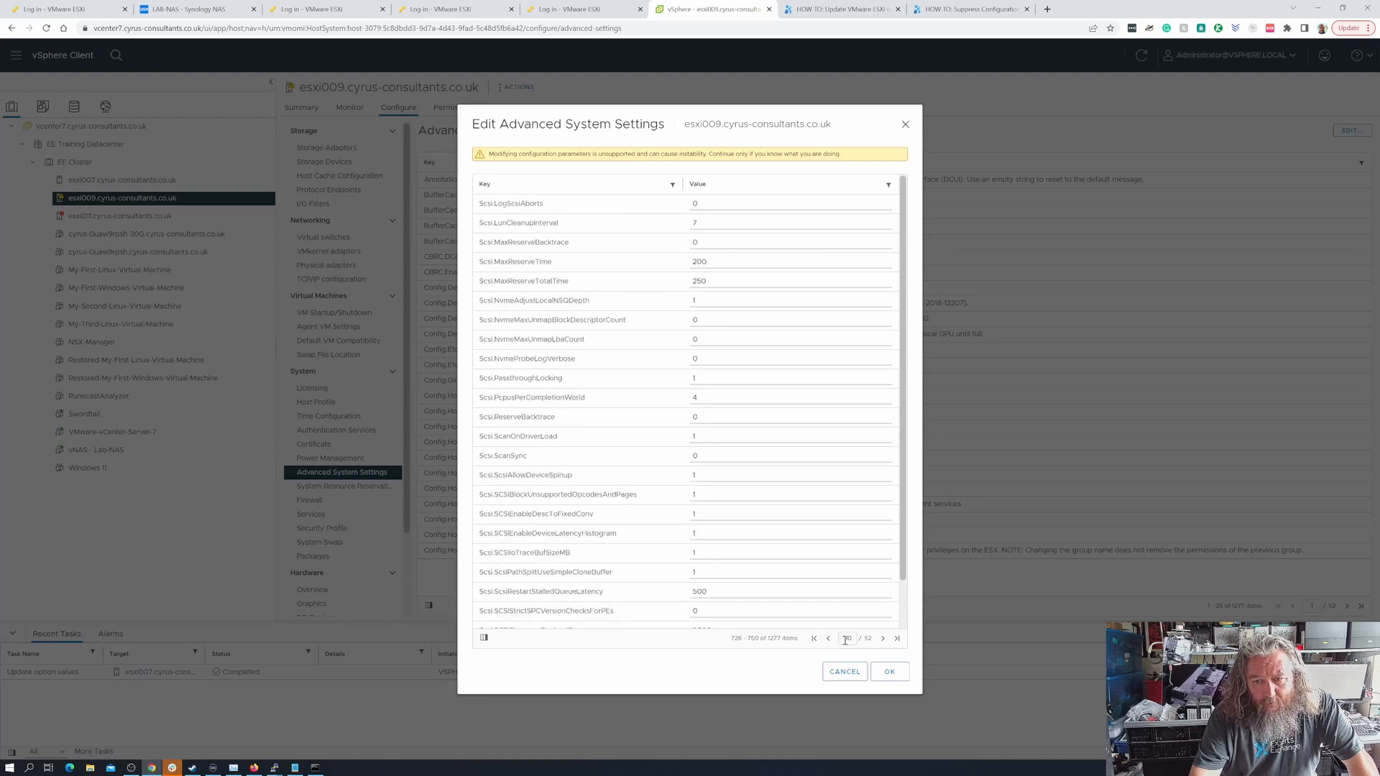
pyautogui.click(883, 638)
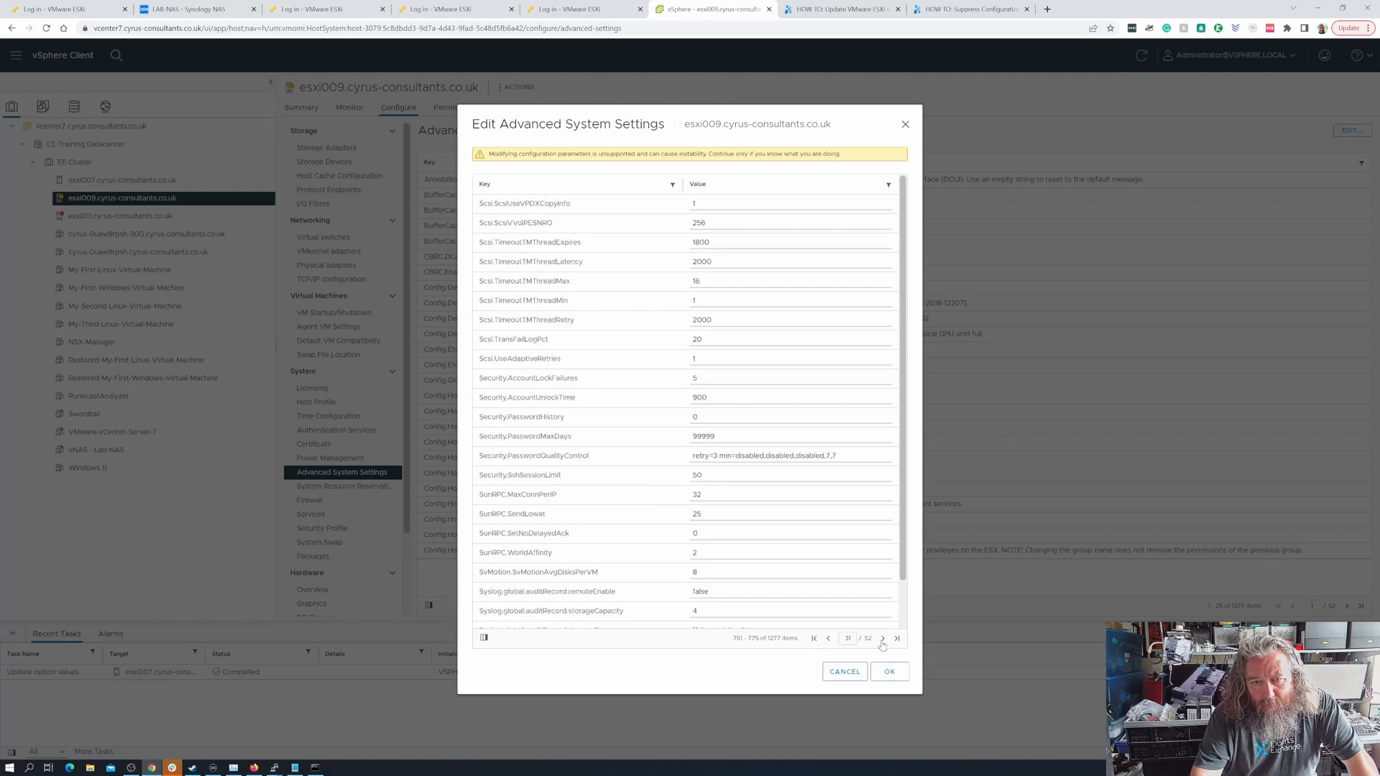
pyautogui.click(882, 639)
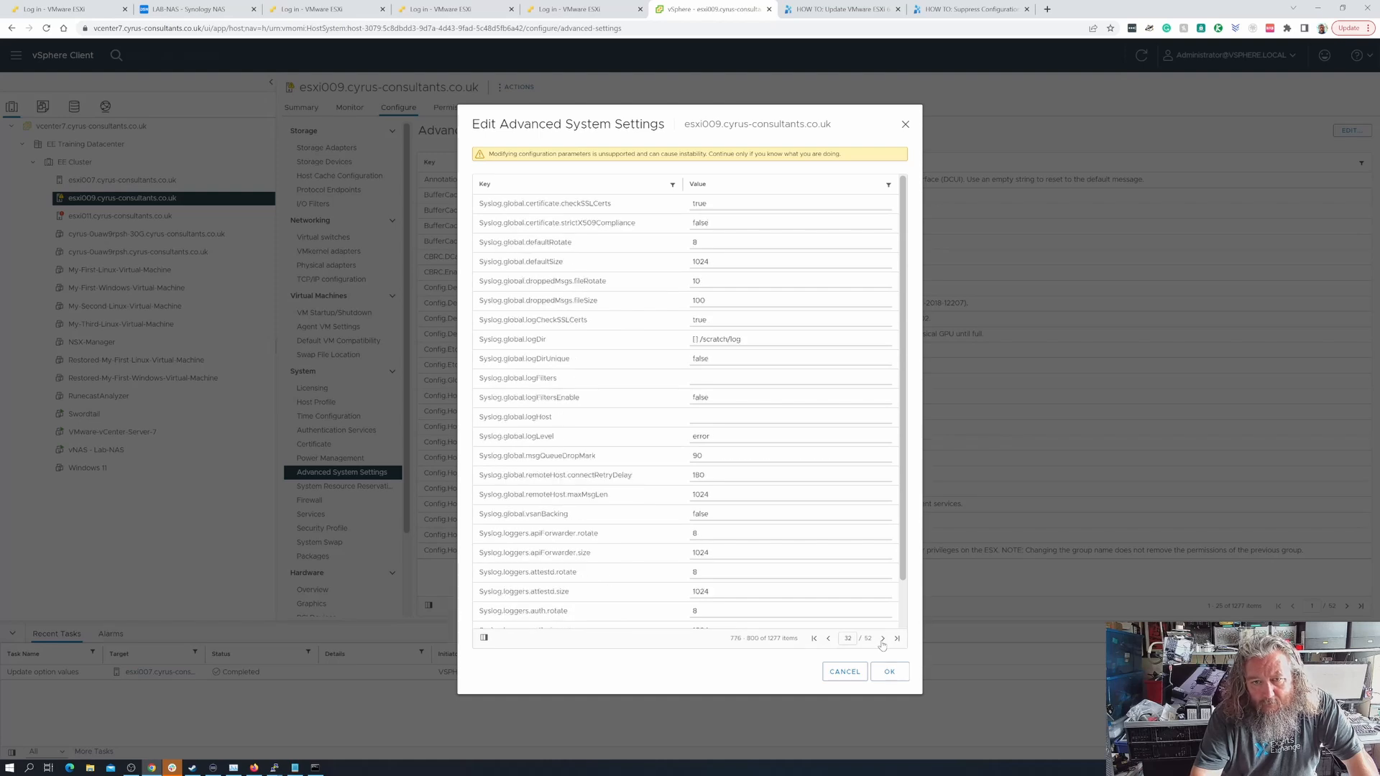
# - Clear the /scratch/log path from Syslog.global.logDir, keeping the [] prefix
pyautogui.click(746, 339)
pyautogui.moveTo(744, 341); pyautogui.dragTo(691, 339)
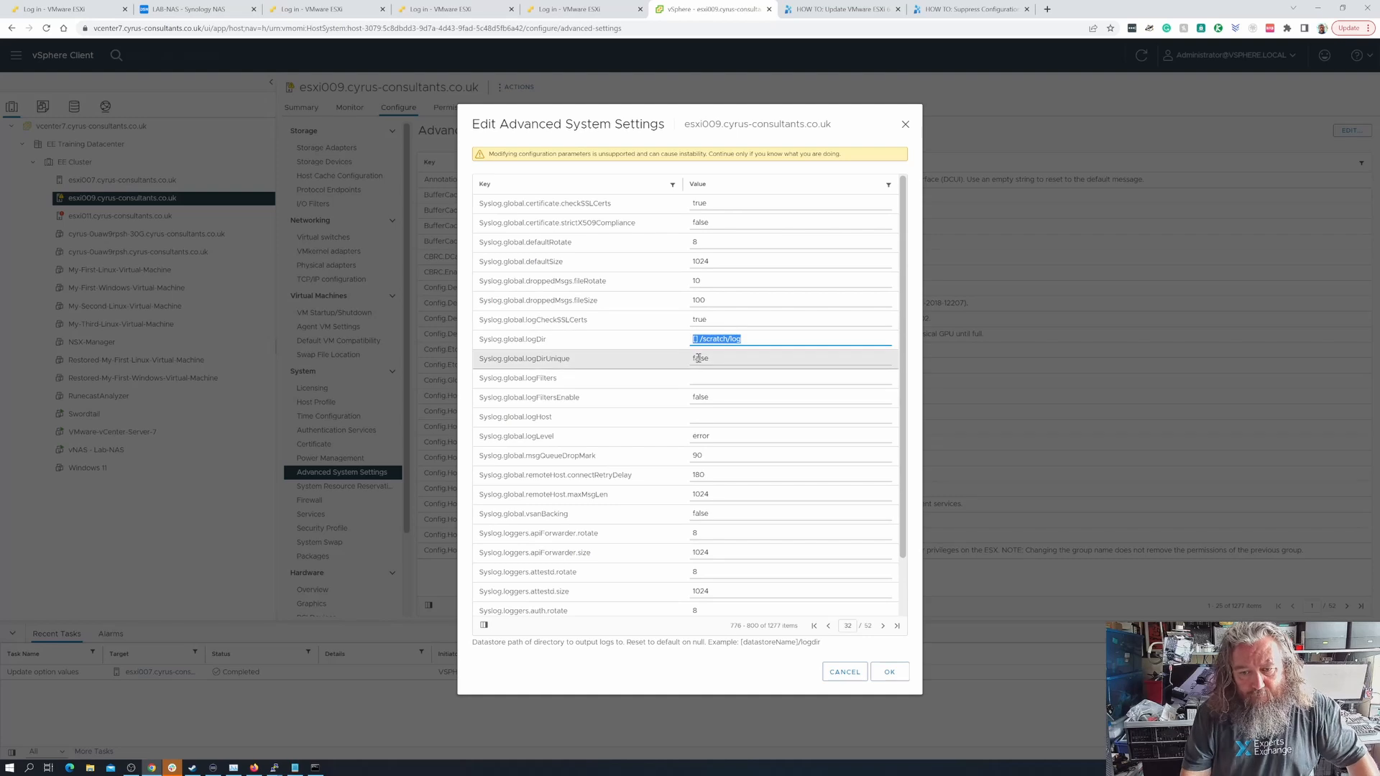
pyautogui.press('End')
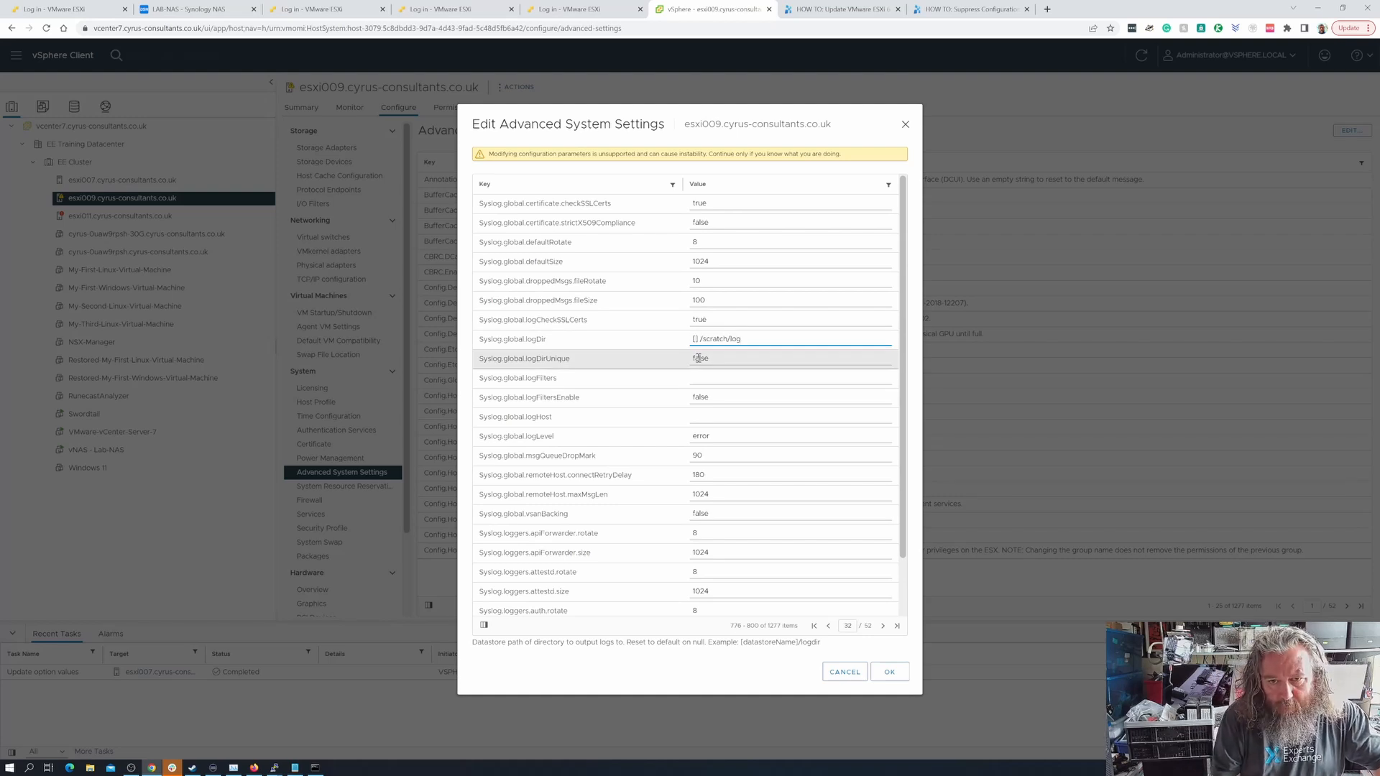
pyautogui.press('BackSpace')
pyautogui.press('BackSpace')
pyautogui.press('BackSpace')
pyautogui.press('BackSpace')
pyautogui.press('BackSpace')
pyautogui.press('BackSpace')
pyautogui.press('BackSpace')
pyautogui.press('BackSpace')
pyautogui.write('New Folder')
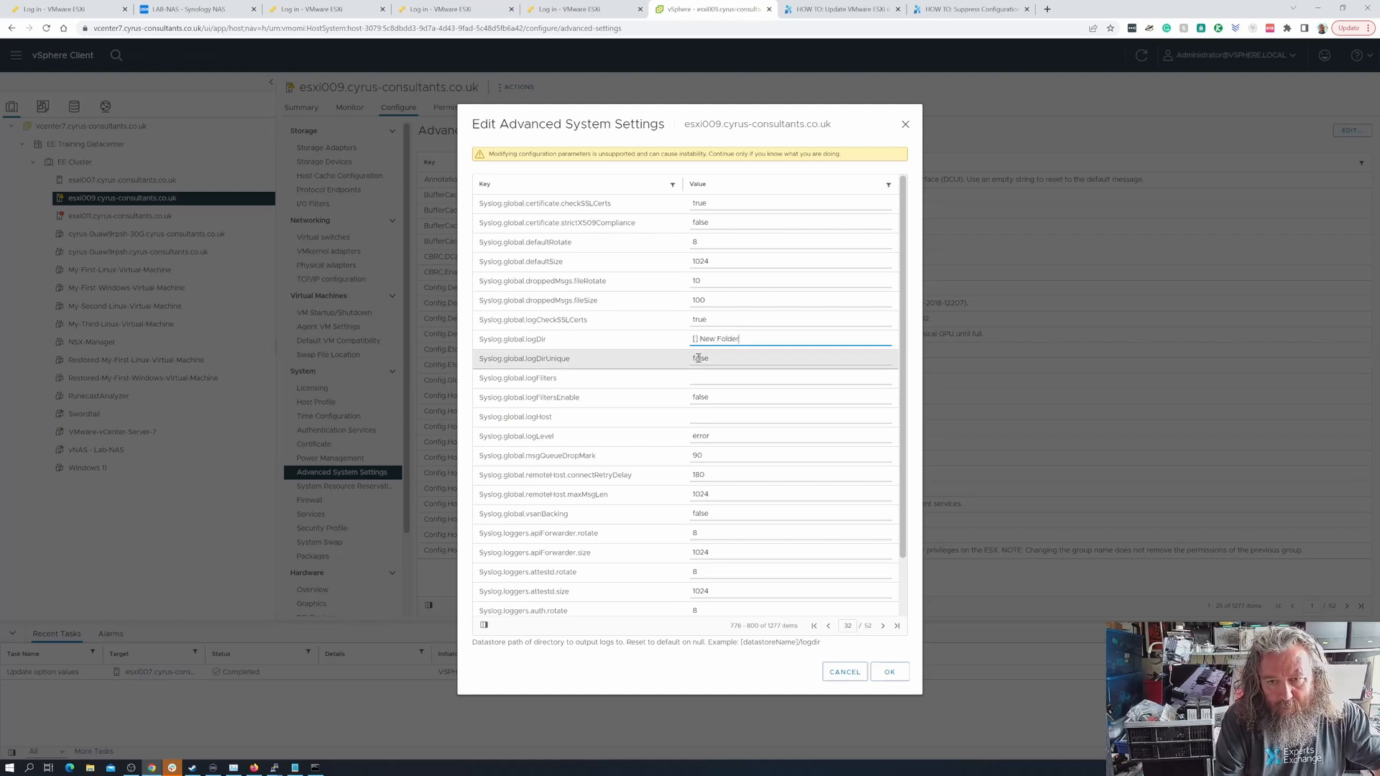
pyautogui.press('BackSpace')
pyautogui.press('BackSpace')
pyautogui.press('BackSpace')
pyautogui.press('BackSpace')
pyautogui.press('BackSpace')
pyautogui.press('BackSpace')
pyautogui.press('BackSpace')
pyautogui.press('BackSpace')
pyautogui.press('BackSpace')
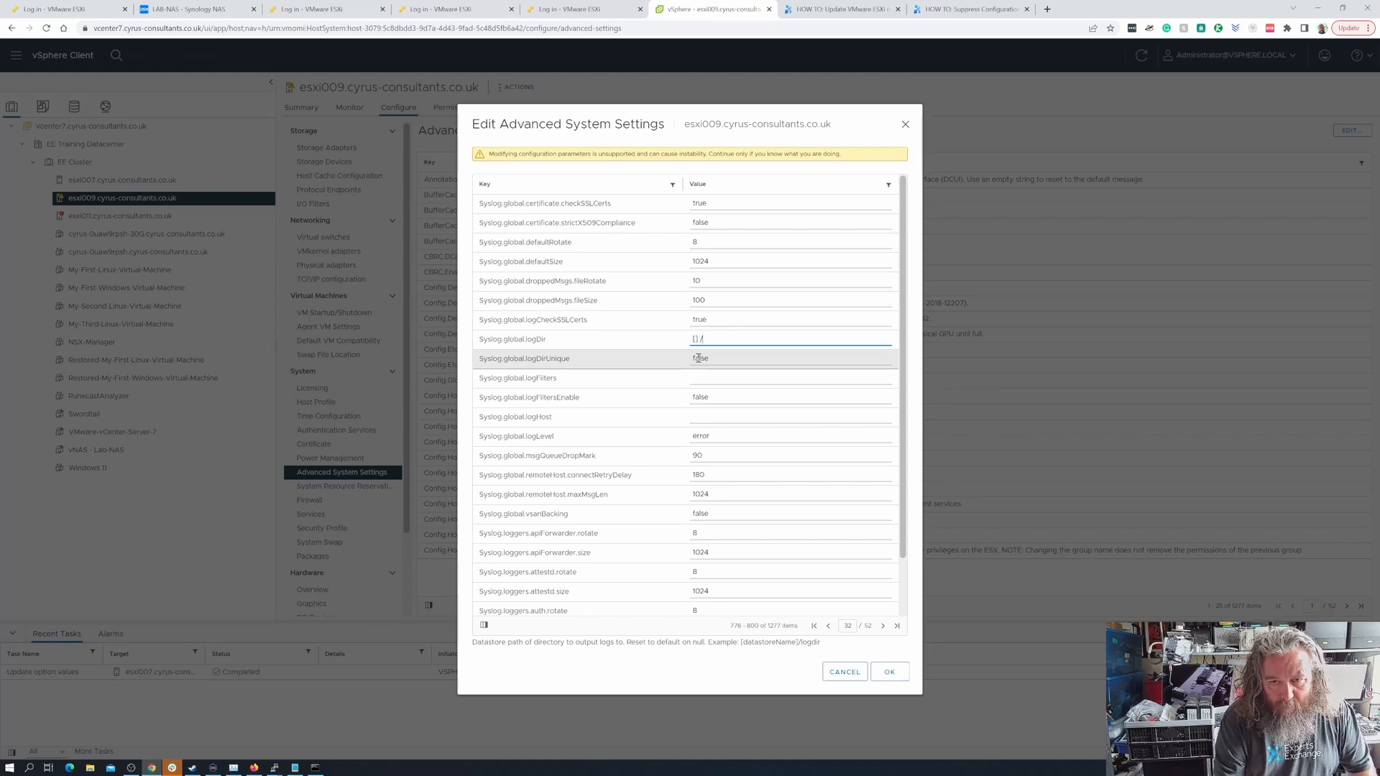
# - Enter the path /vmfs/volumes/nfs_lab-nas/logs/.locker/esxi009 after the [] prefix in Syslog.global.logDir
pyautogui.write('/vmfs/')
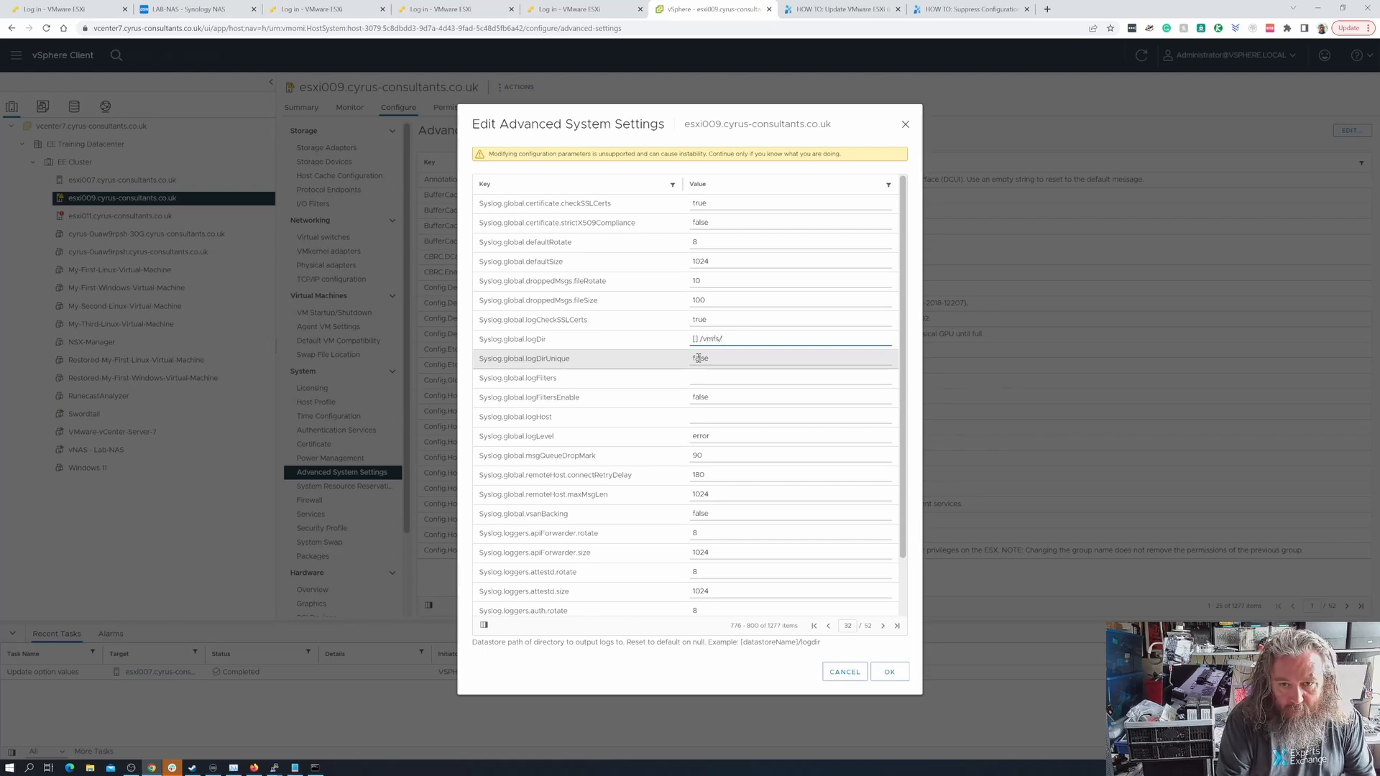
pyautogui.write('volumes')
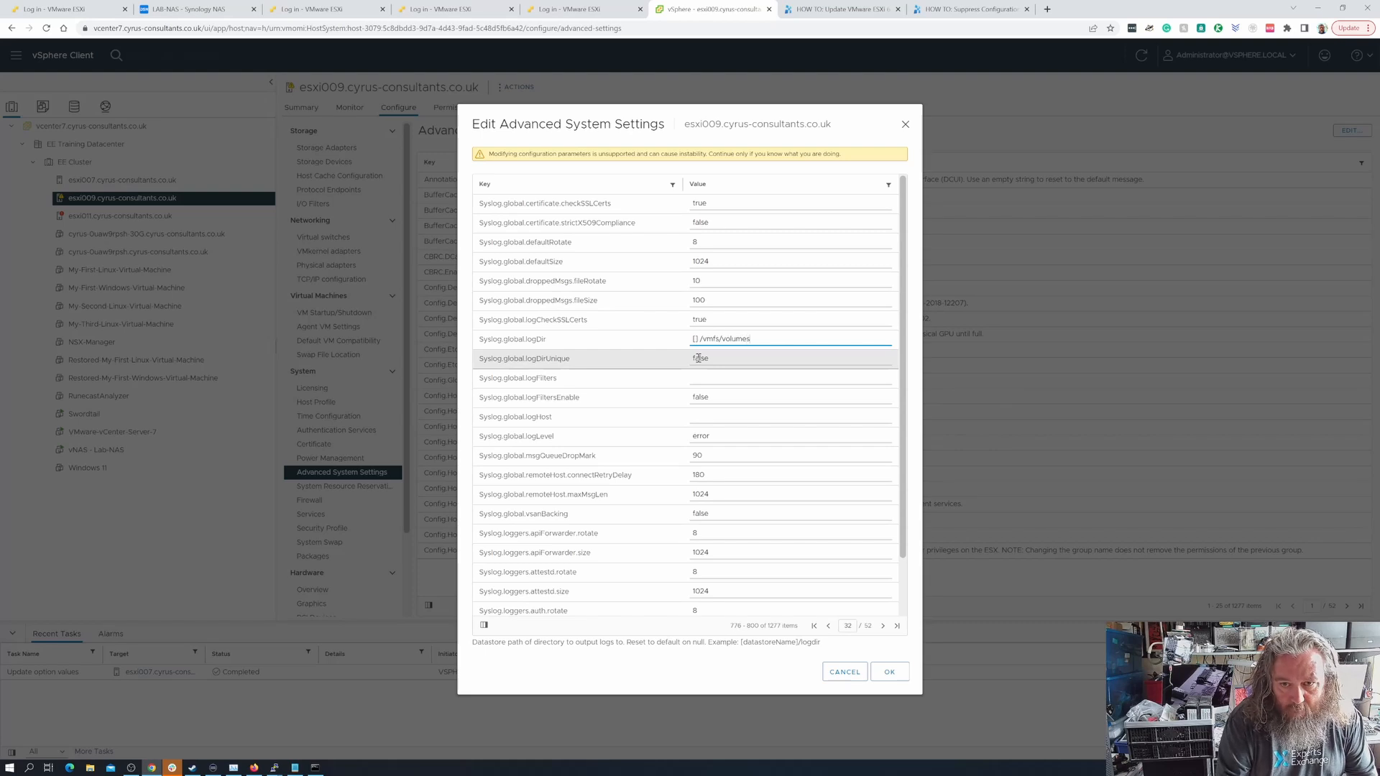
pyautogui.write('/')
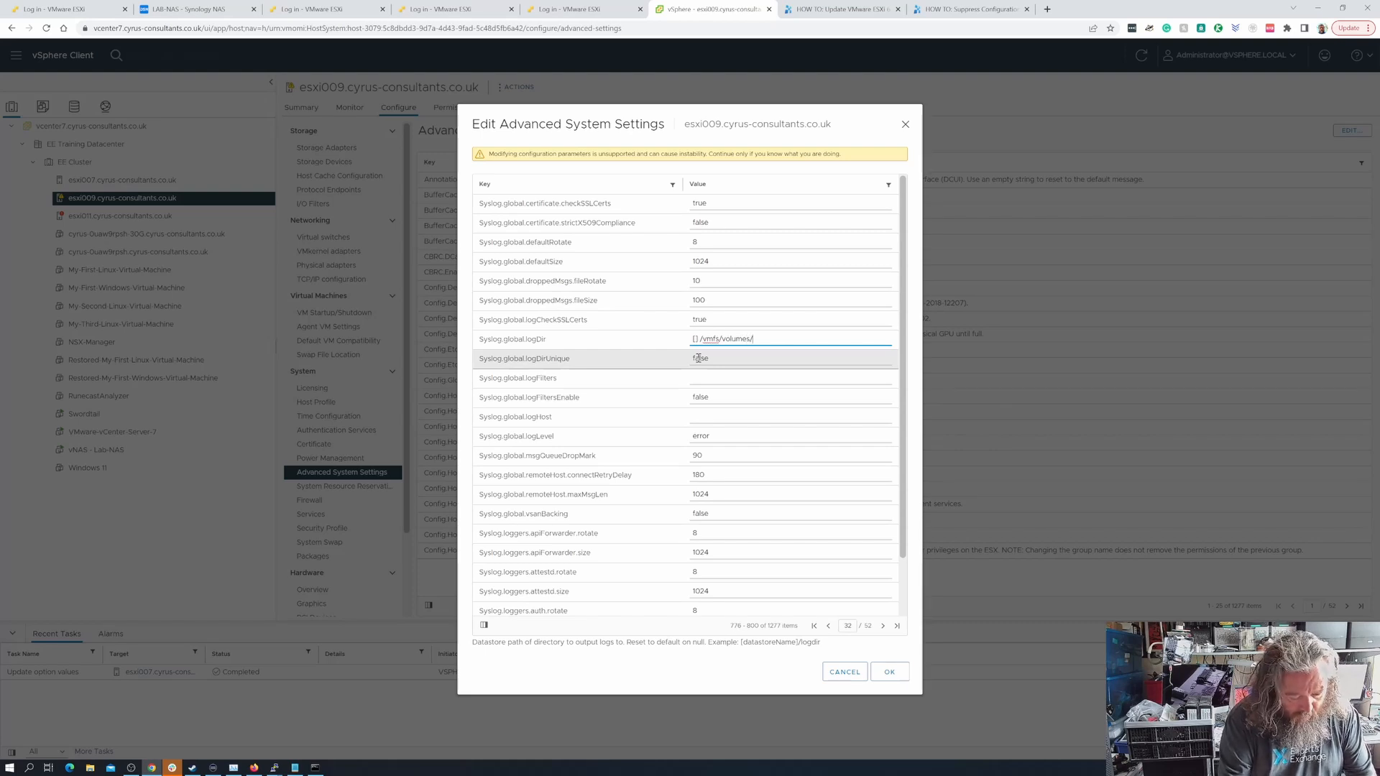
pyautogui.write('nfs_')
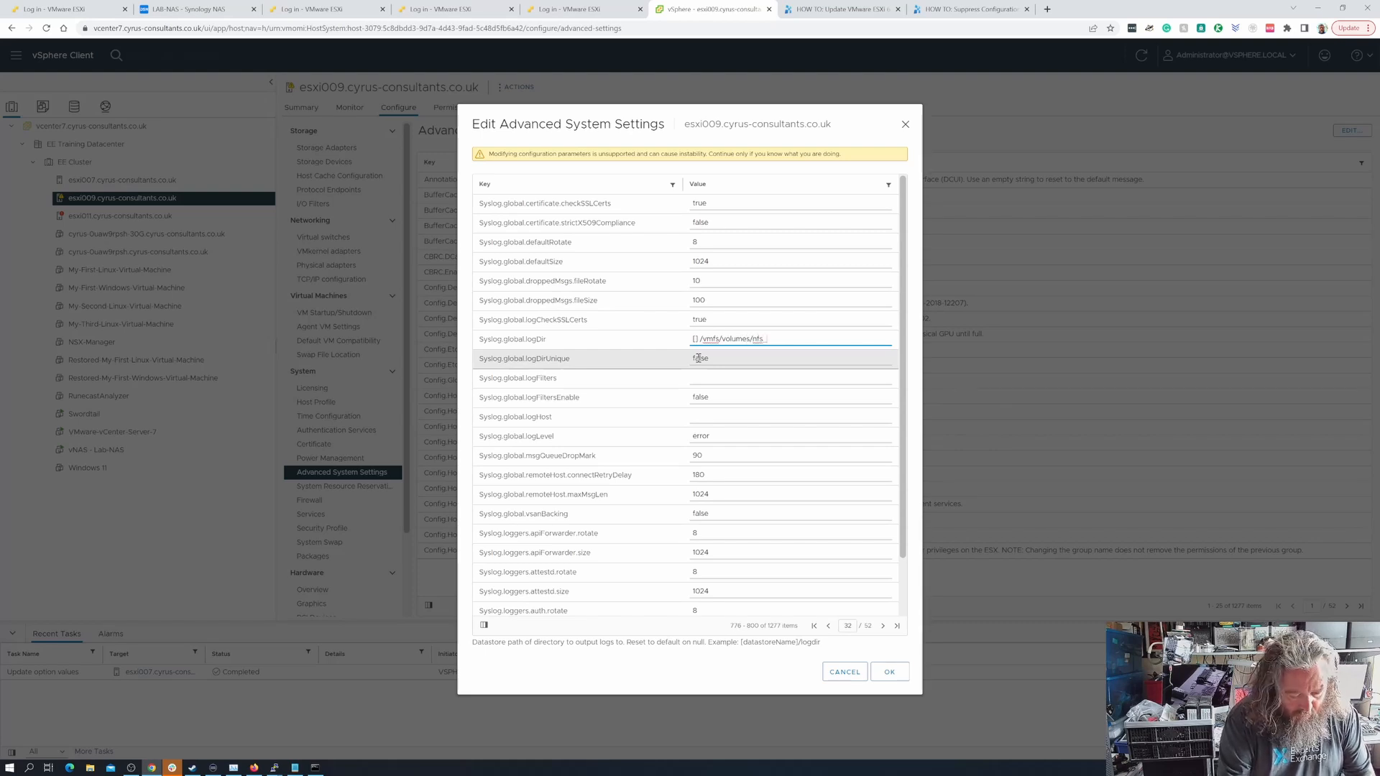
pyautogui.write('lab')
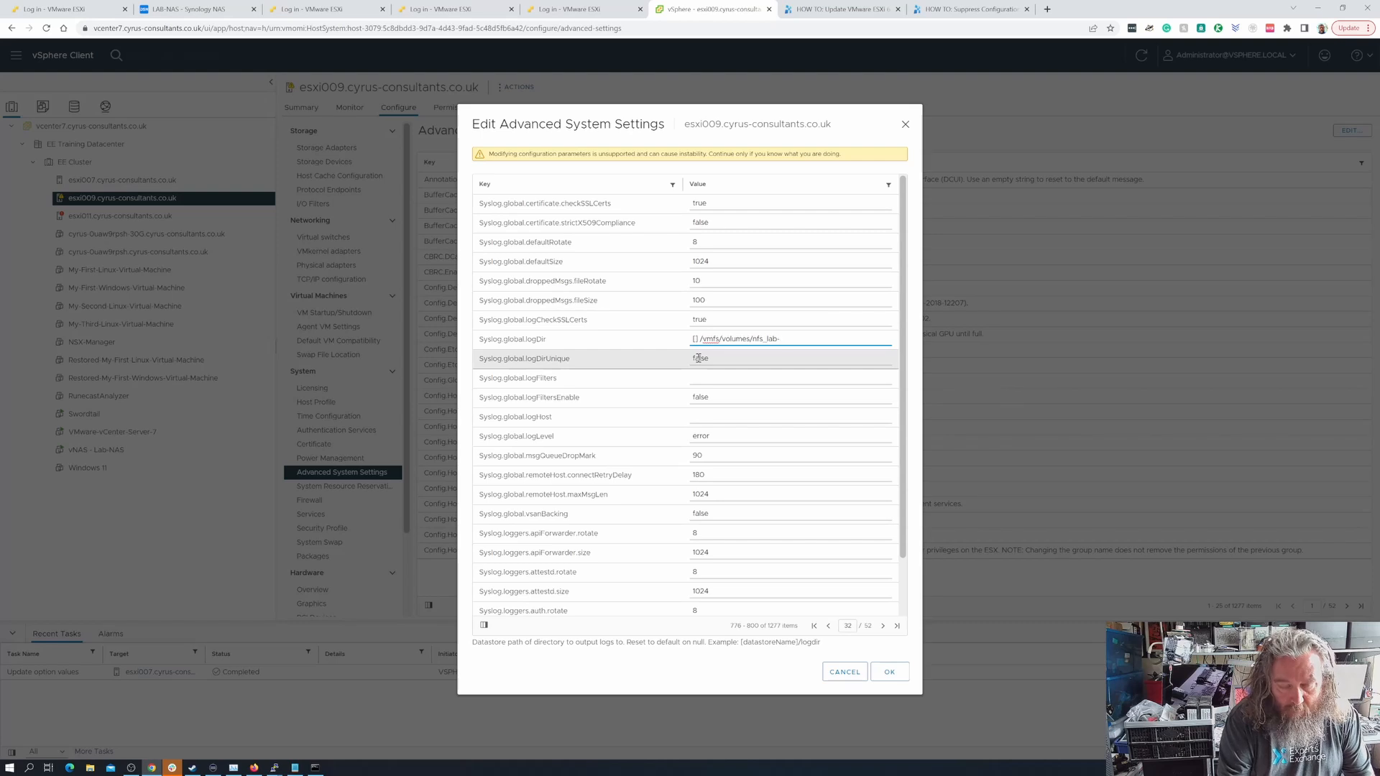
pyautogui.write('-nas/')
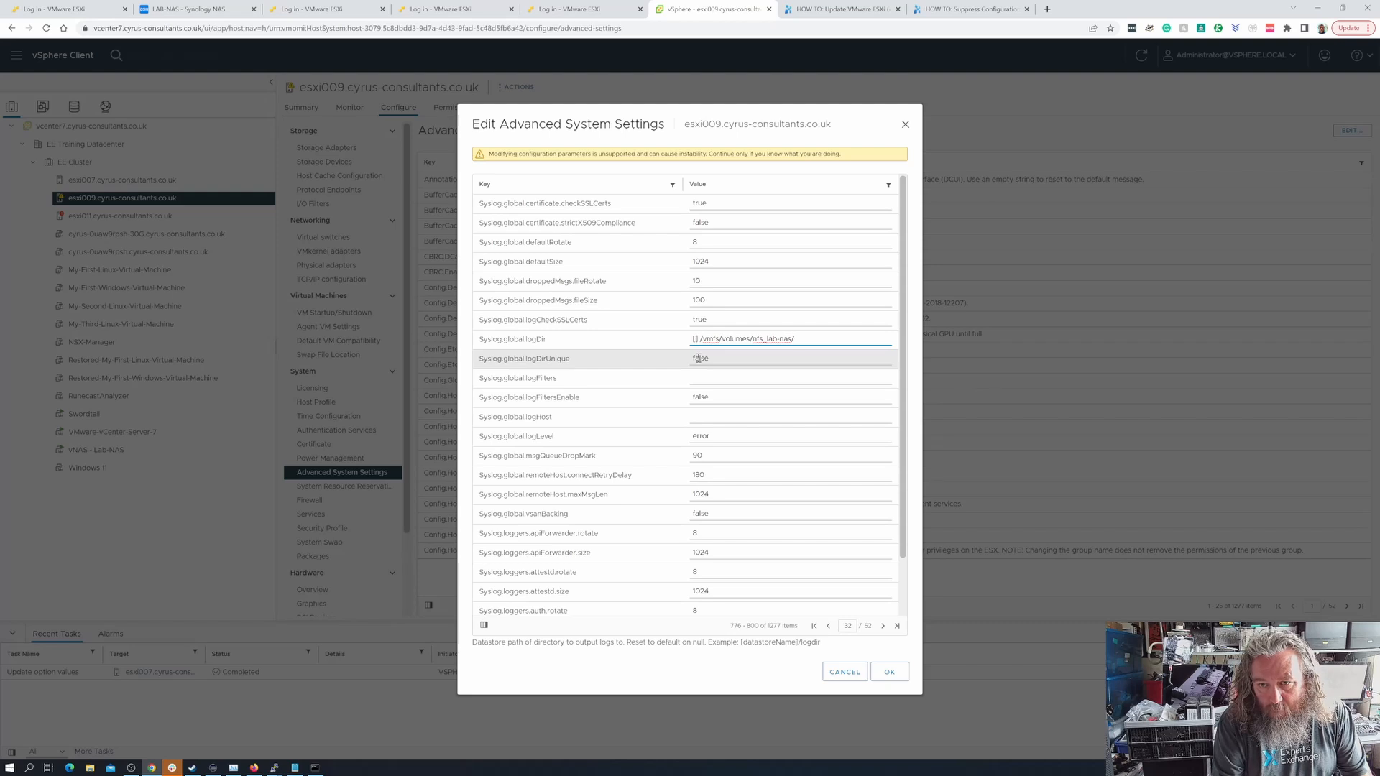
pyautogui.write('l')
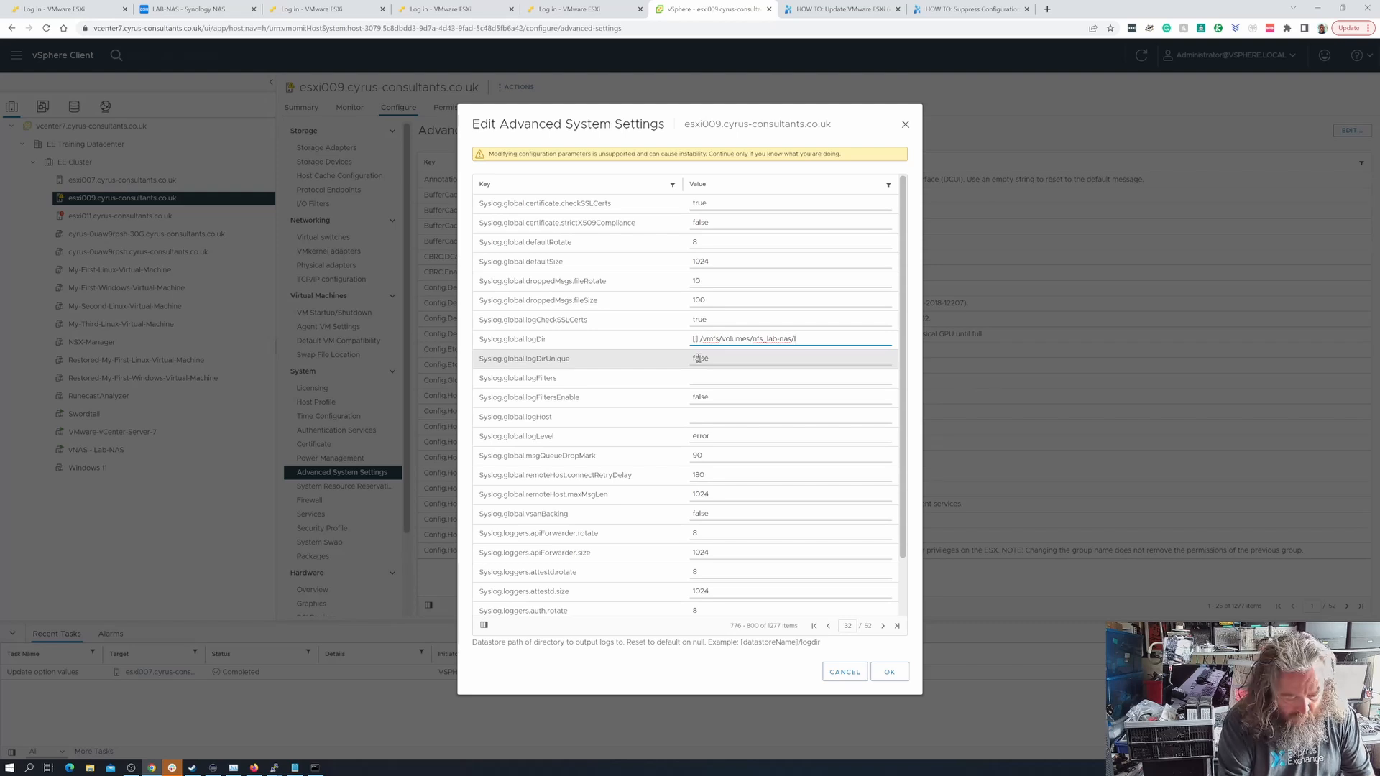
pyautogui.write('ogd')
pyautogui.write('/')
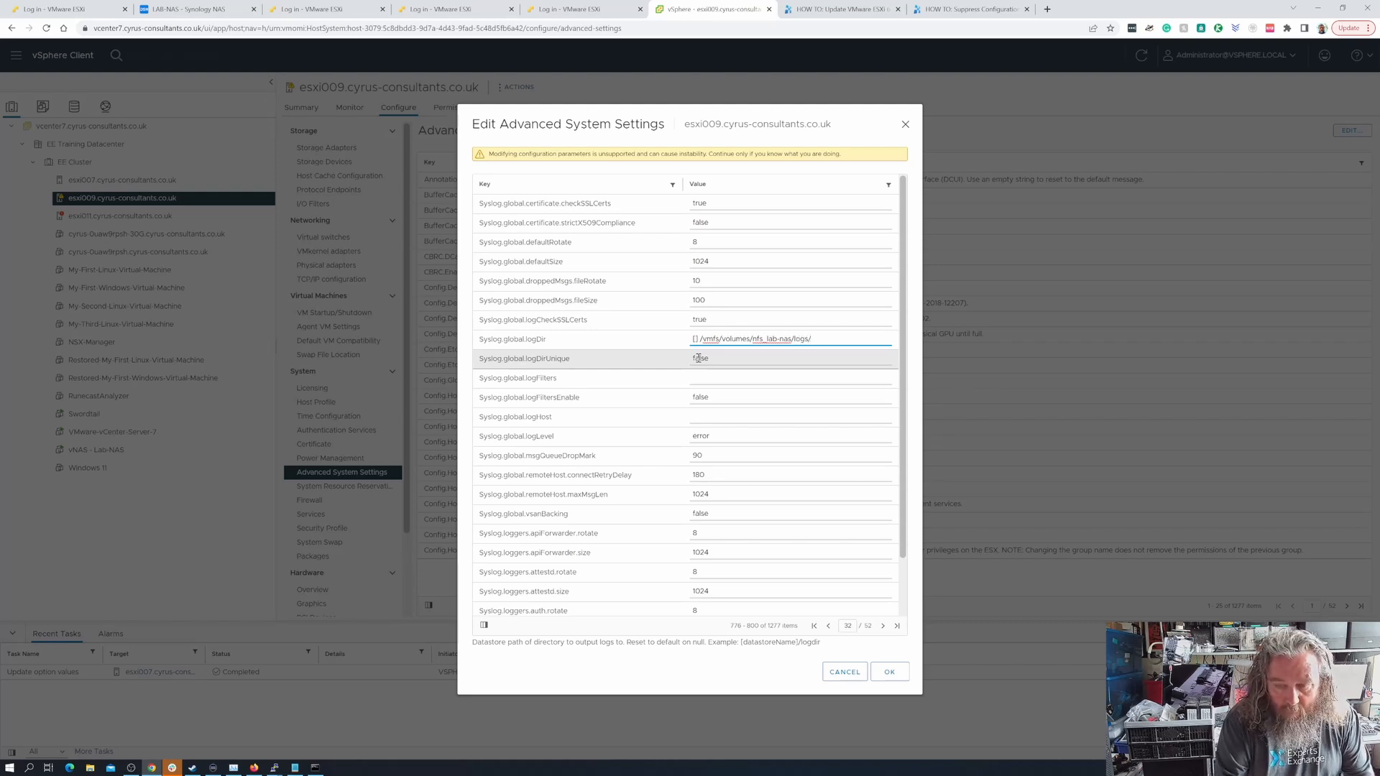
pyautogui.write('.locker')
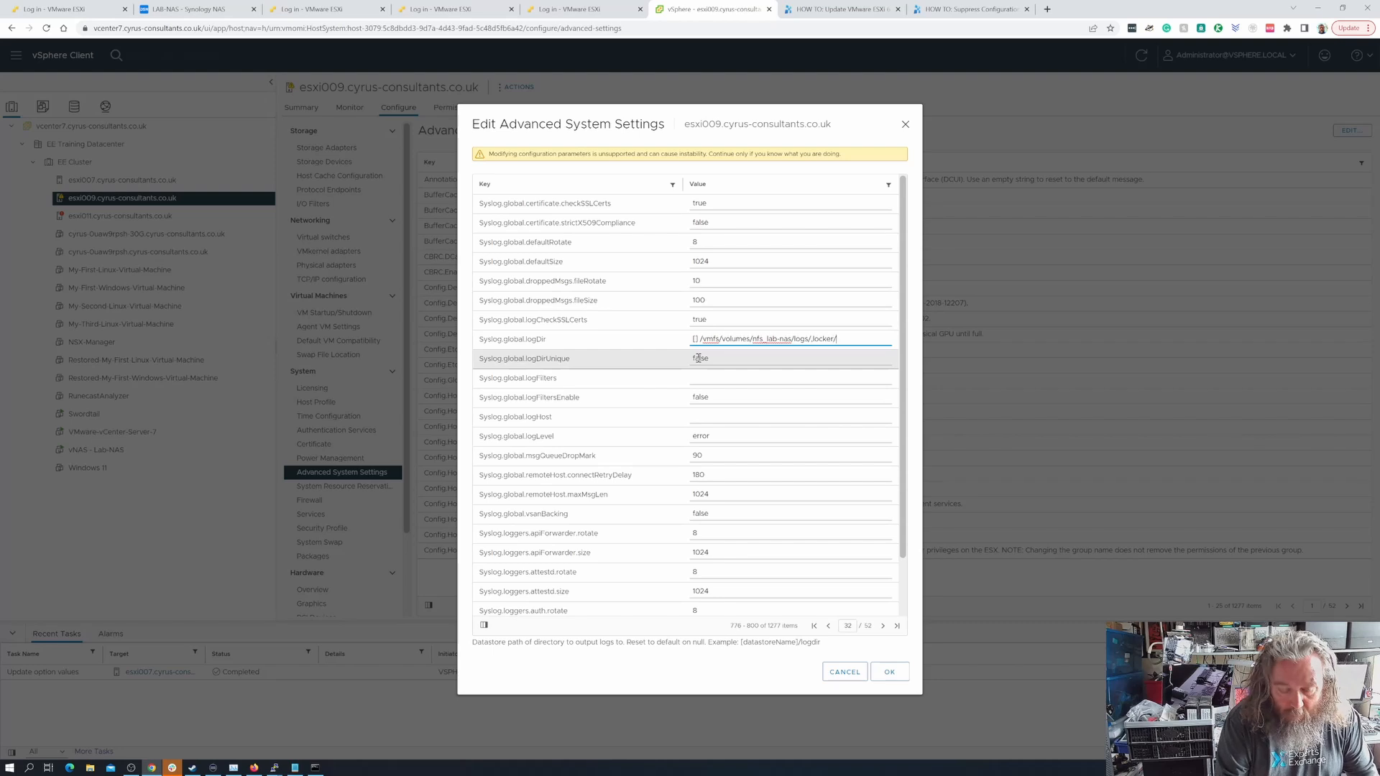
pyautogui.write('/esxi009')
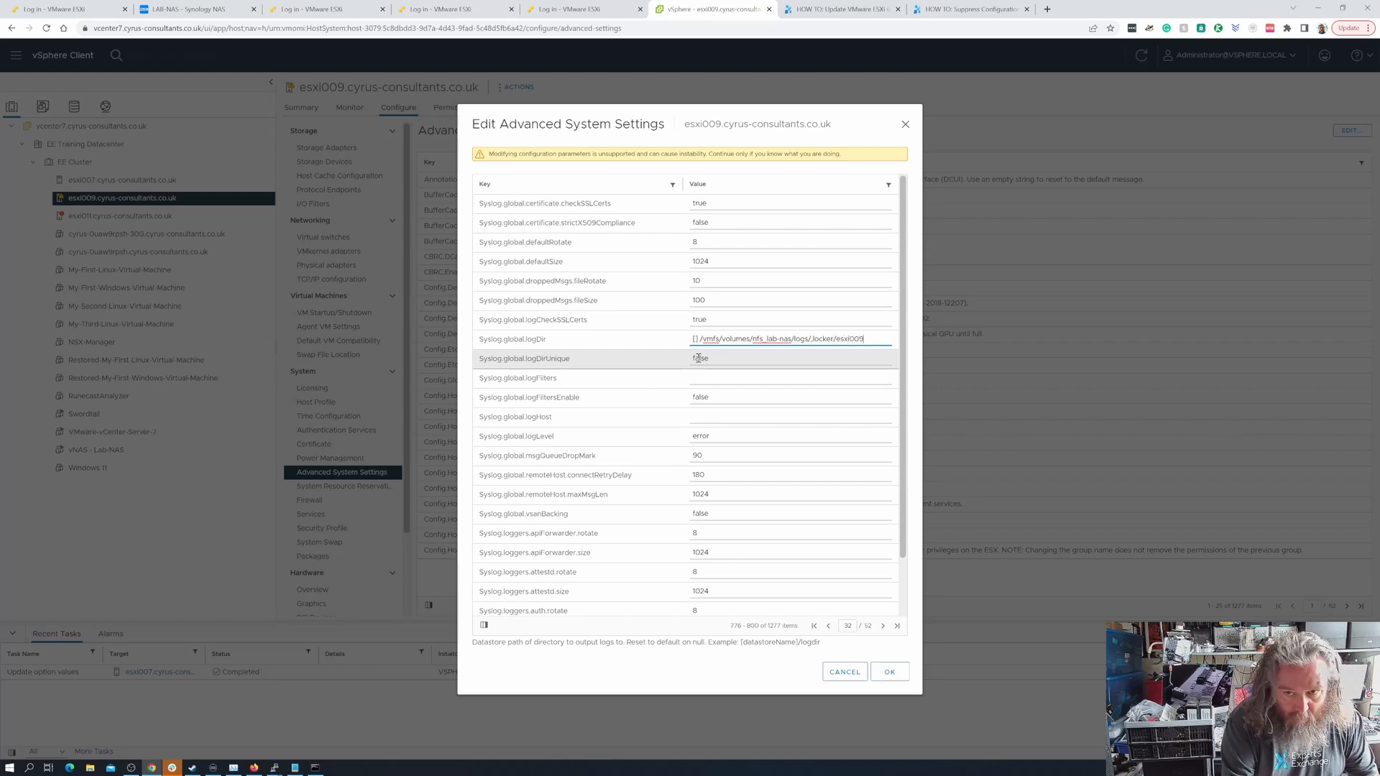
# - Correct the dot at the start of the .locker folder name in the log path and save esxi009's settings
pyautogui.hotkey('ctrl', 'shift', 'Left')
pyautogui.hotkey('ctrl', 'shift', 'Left')
pyautogui.hotkey('ctrl', 'shift', 'Left')
pyautogui.hotkey('ctrl', 'shift', 'Left')
pyautogui.hotkey('ctrl', 'shift', 'Left')
pyautogui.hotkey('ctrl', 'shift', 'Left')
pyautogui.hotkey('ctrl', 'shift', 'Left')
pyautogui.hotkey('ctrl', 'shift', 'Left')
pyautogui.hotkey('ctrl', 'shift', 'Left')
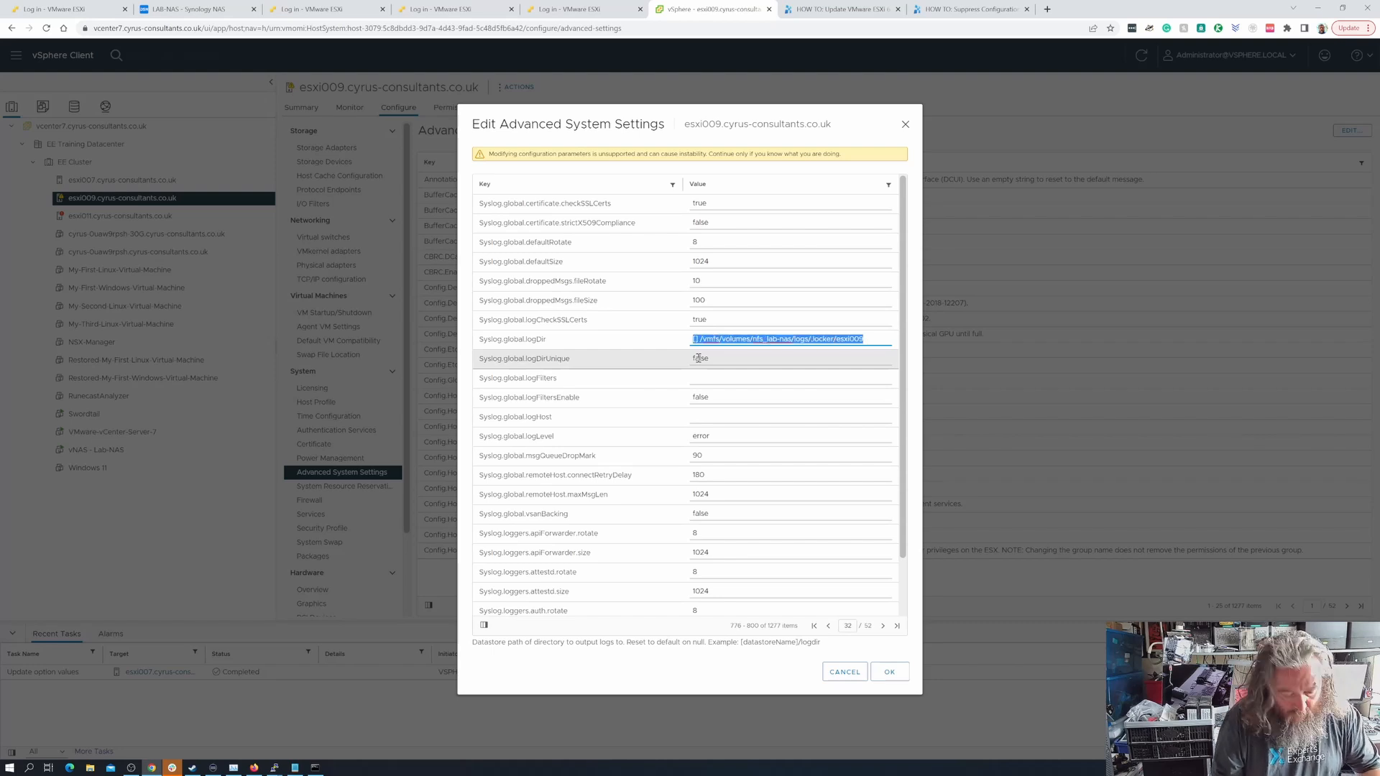
pyautogui.press('End')
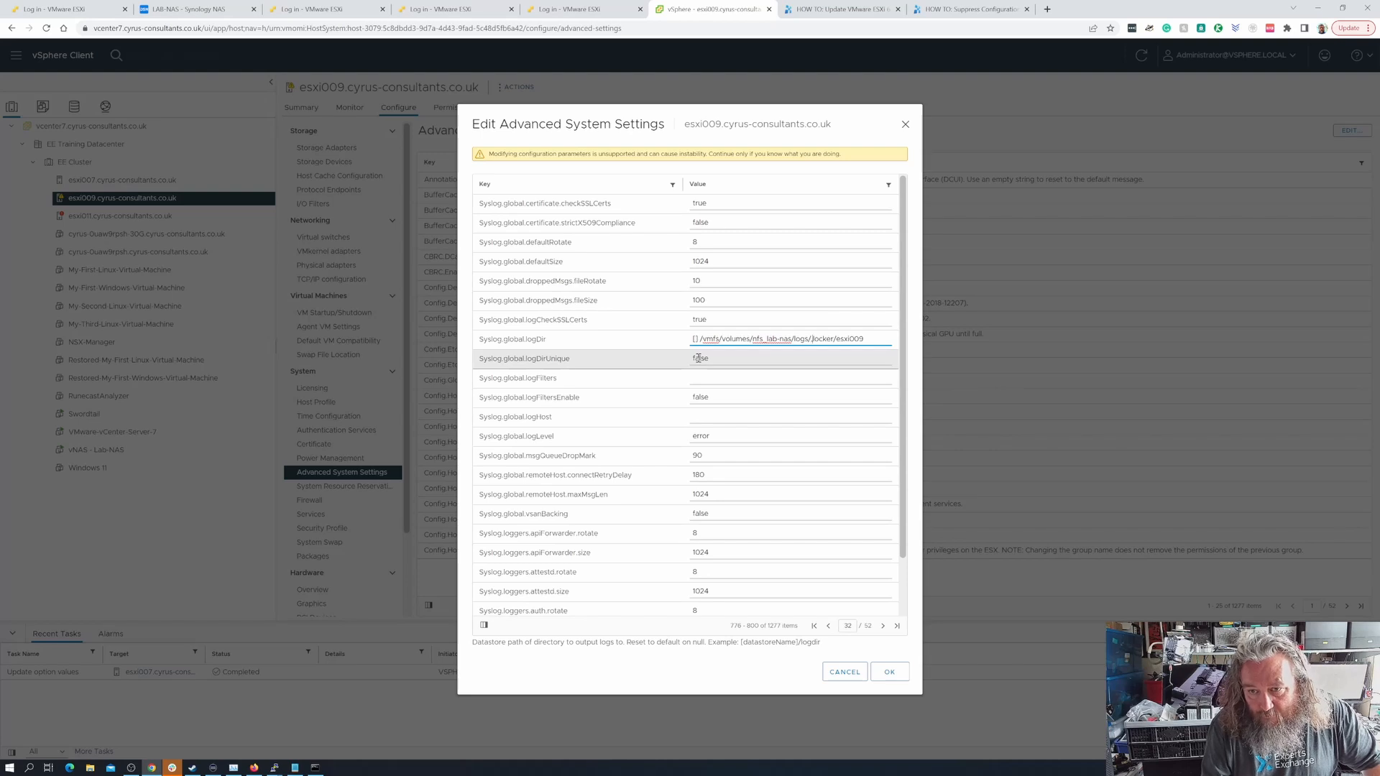
pyautogui.write('.')
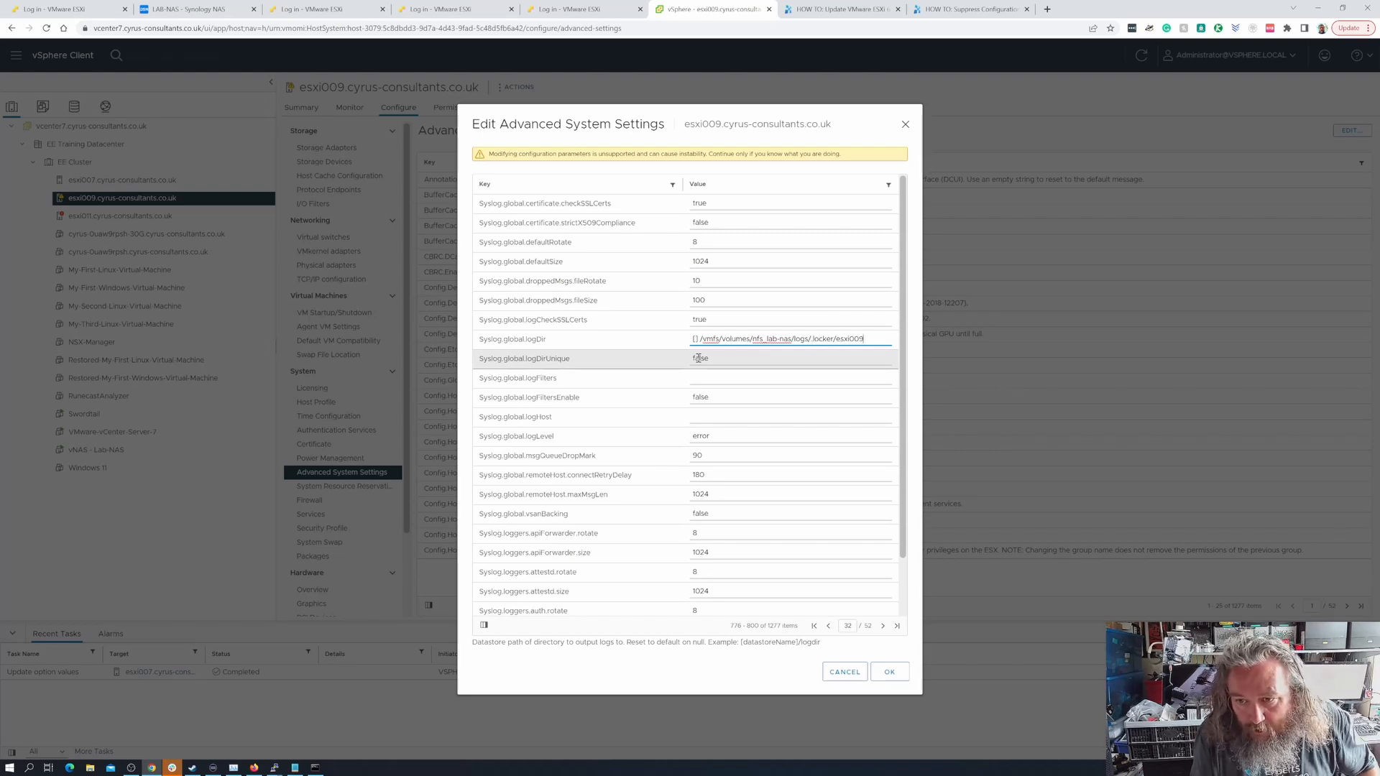
pyautogui.hotkey('ctrl', 'shift', 'Left')
pyautogui.hotkey('ctrl', 'shift', 'Left')
pyautogui.hotkey('ctrl', 'shift', 'Left')
pyautogui.hotkey('ctrl', 'shift', 'Left')
pyautogui.hotkey('ctrl', 'shift', 'Left')
pyautogui.hotkey('ctrl', 'shift', 'Left')
pyautogui.hotkey('ctrl', 'shift', 'Left')
pyautogui.hotkey('ctrl', 'shift', 'Left')
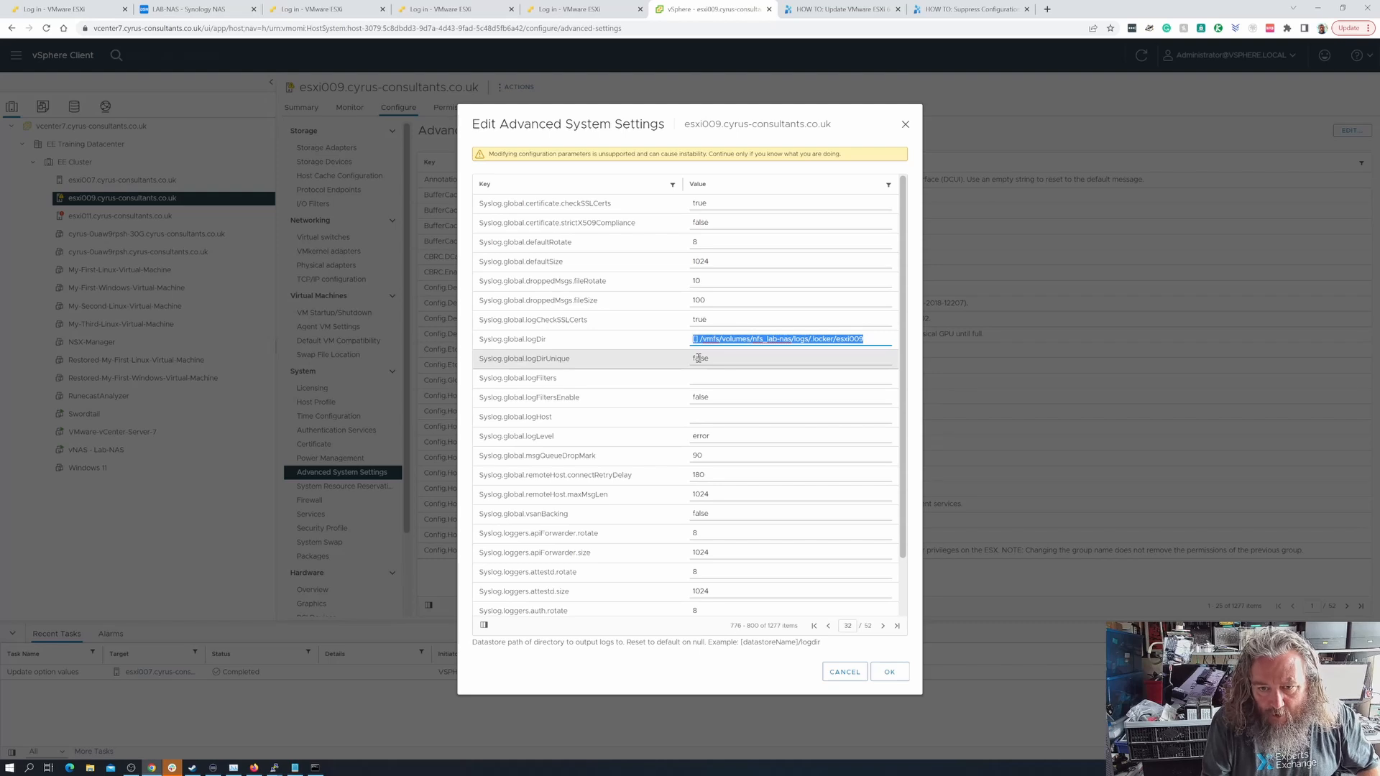
pyautogui.press('End')
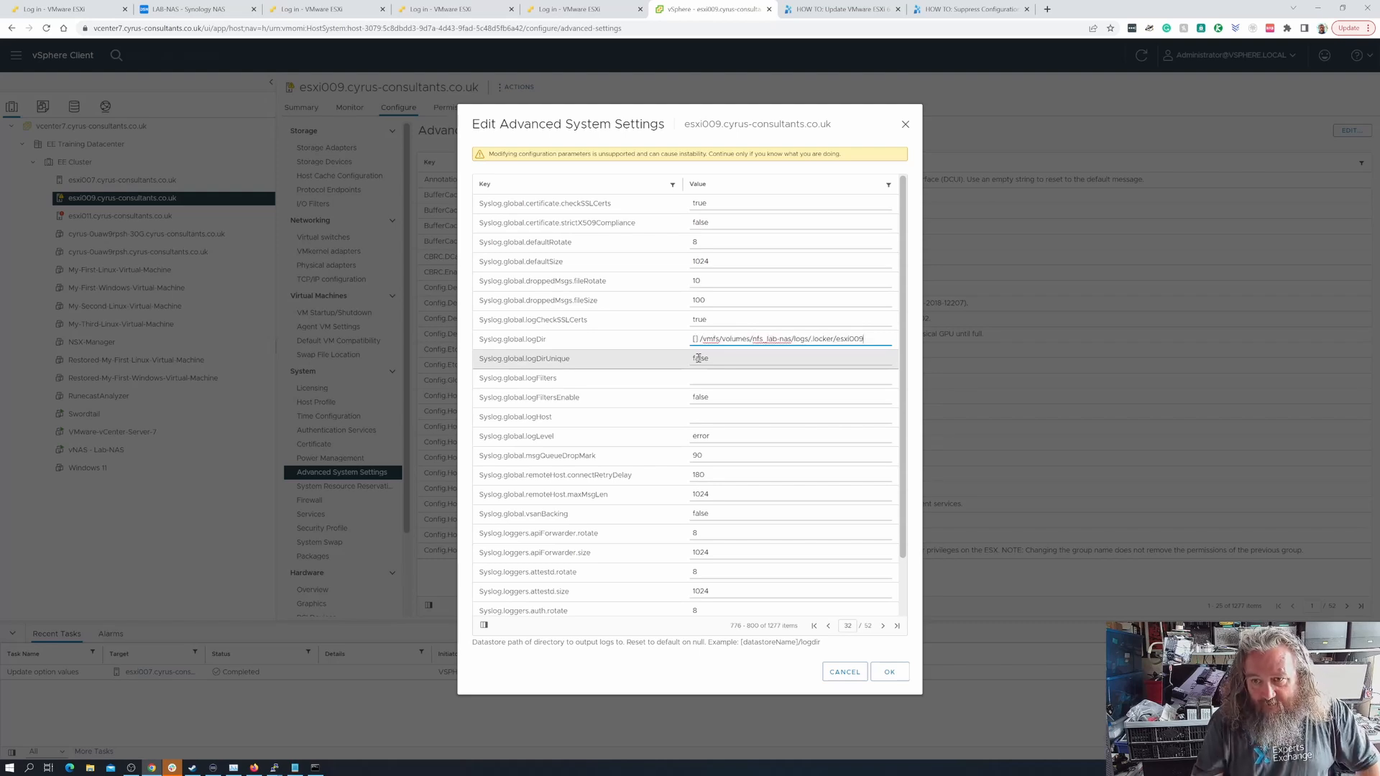
pyautogui.click(891, 673)
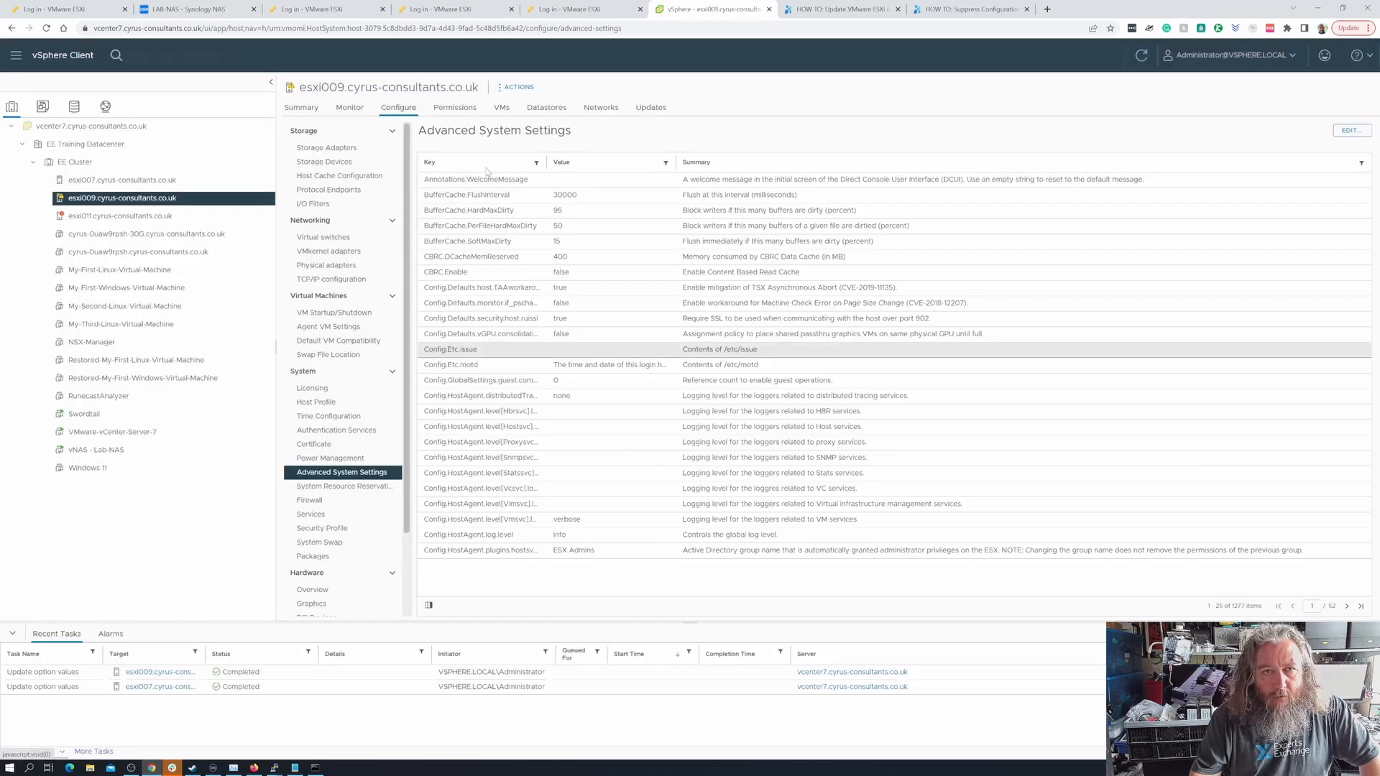
# - Switch to the Synology NAS and inspect the log files in logs/.locker/esxi009
pyautogui.click(201, 8)
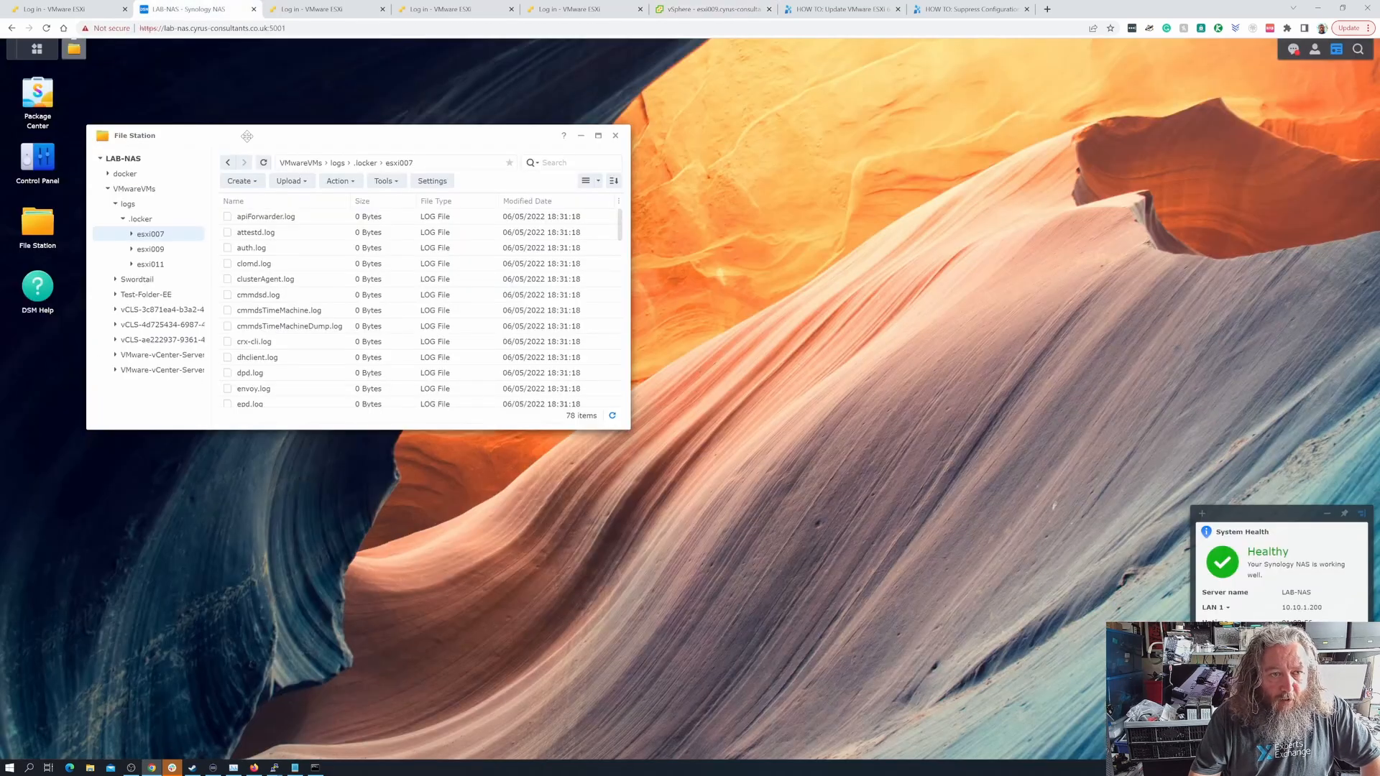
pyautogui.click(229, 167)
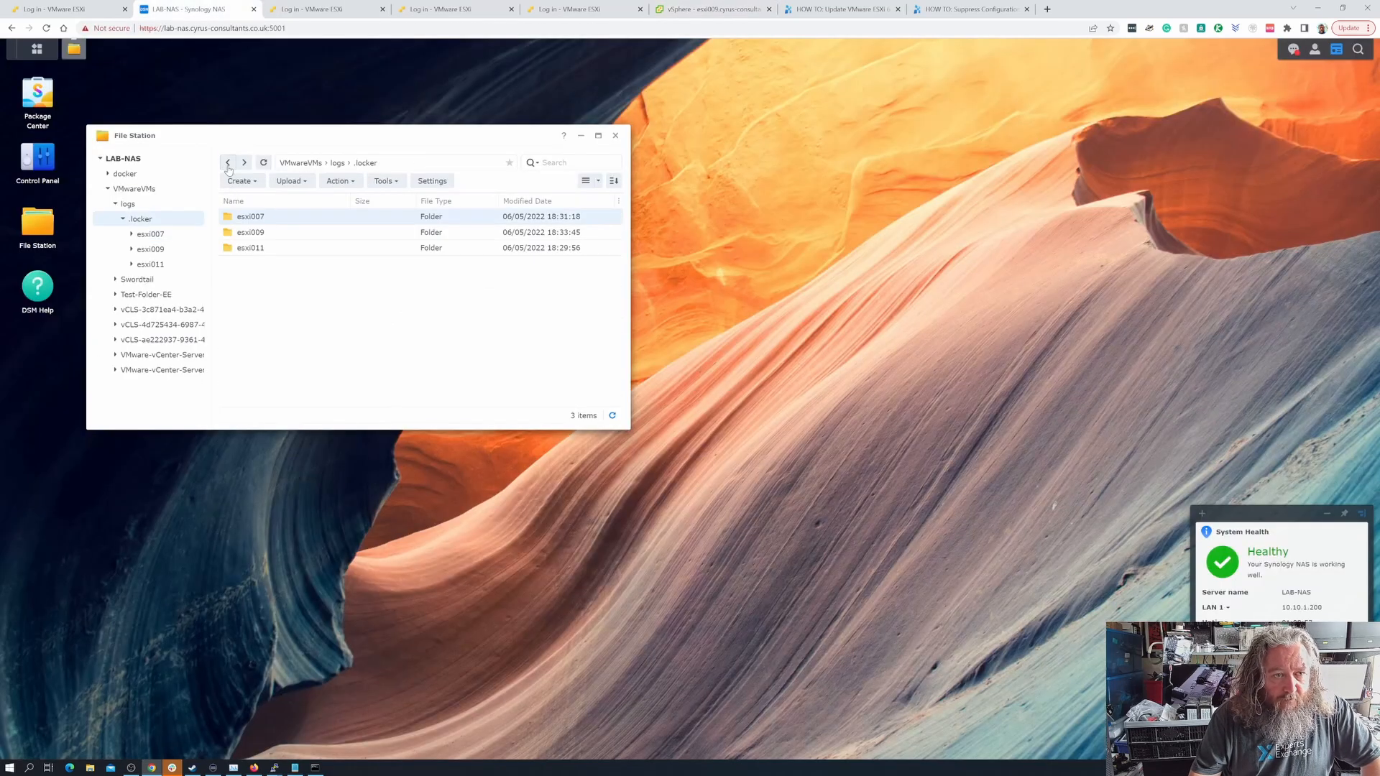
pyautogui.doubleClick(250, 232)
pyautogui.scroll(-10, 308, 255)
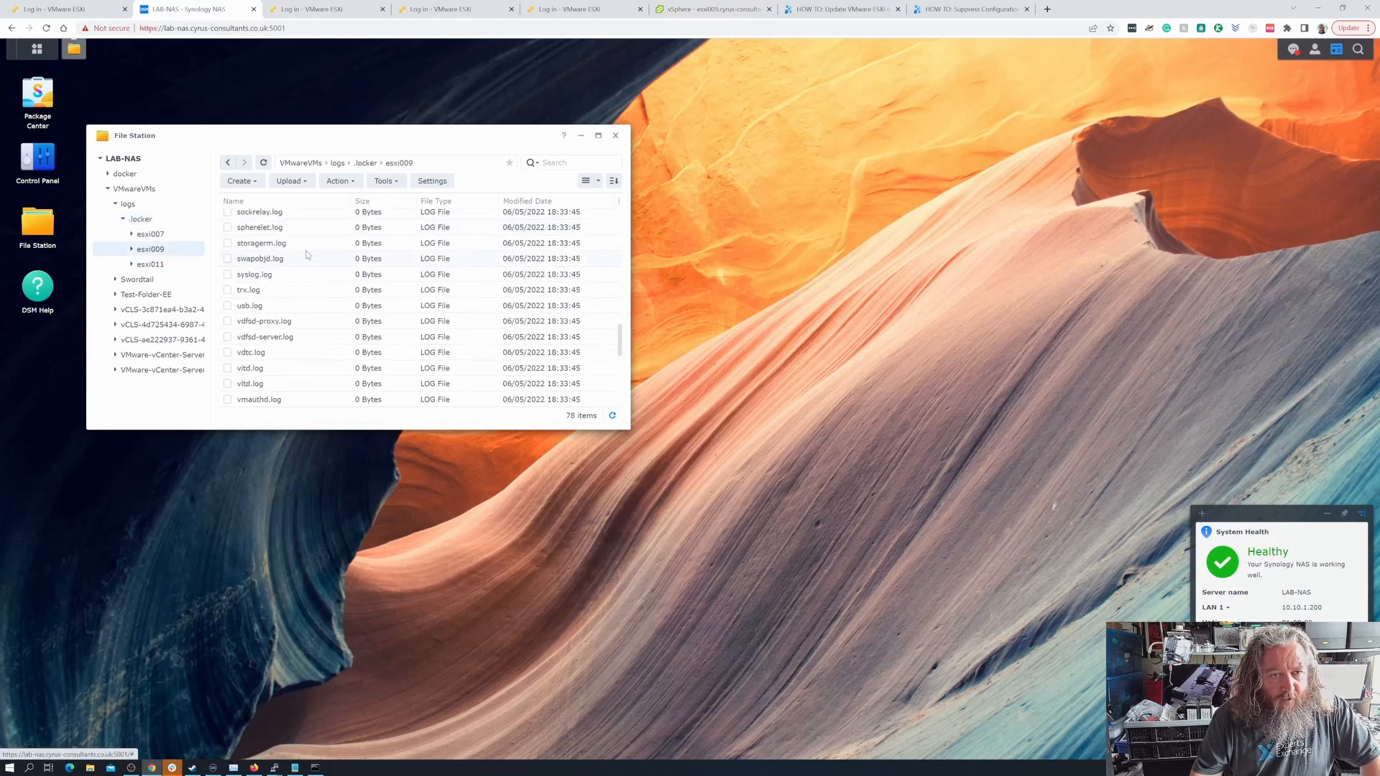
pyautogui.scroll(10, 307, 255)
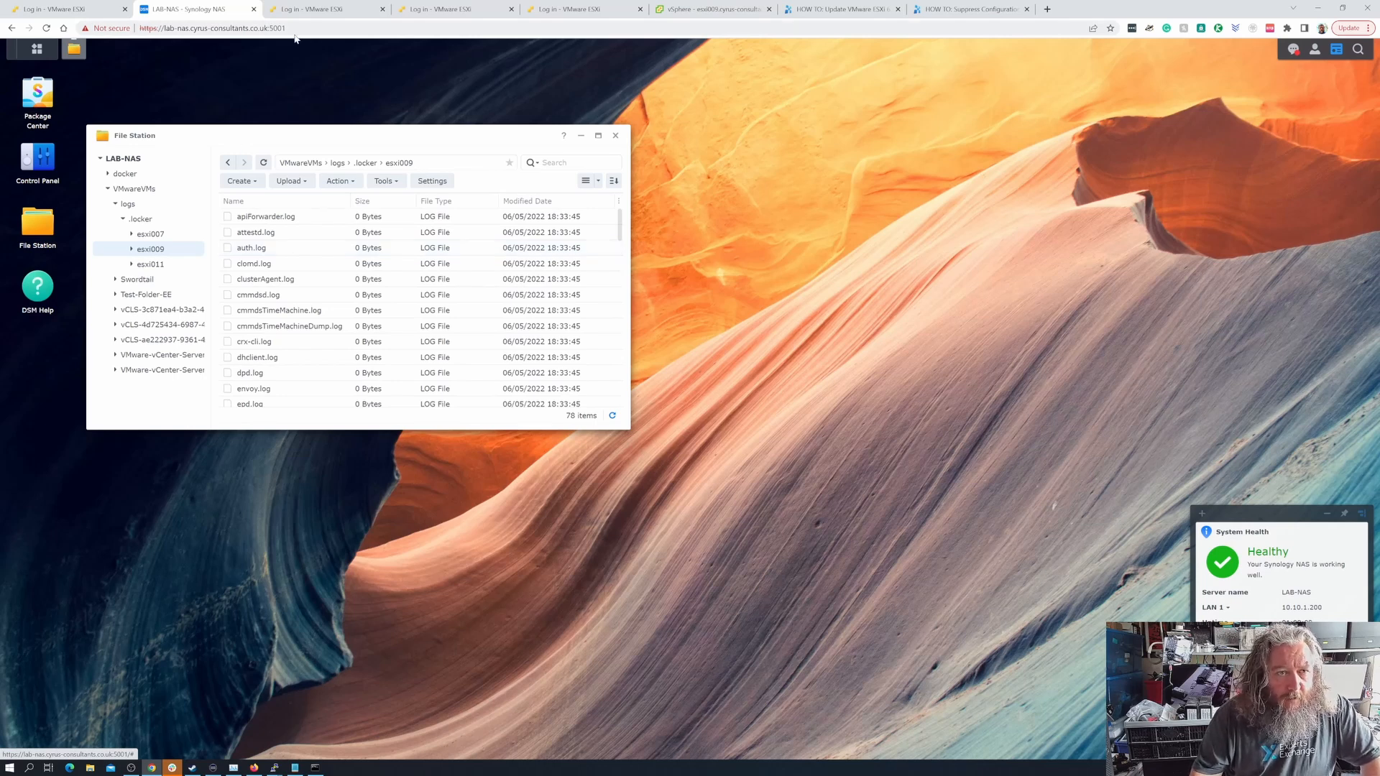
# - Switch to the vSphere Client, open esxi011's advanced system settings for editing and locate the Syslog.global.logDir entry
pyautogui.click(697, 10)
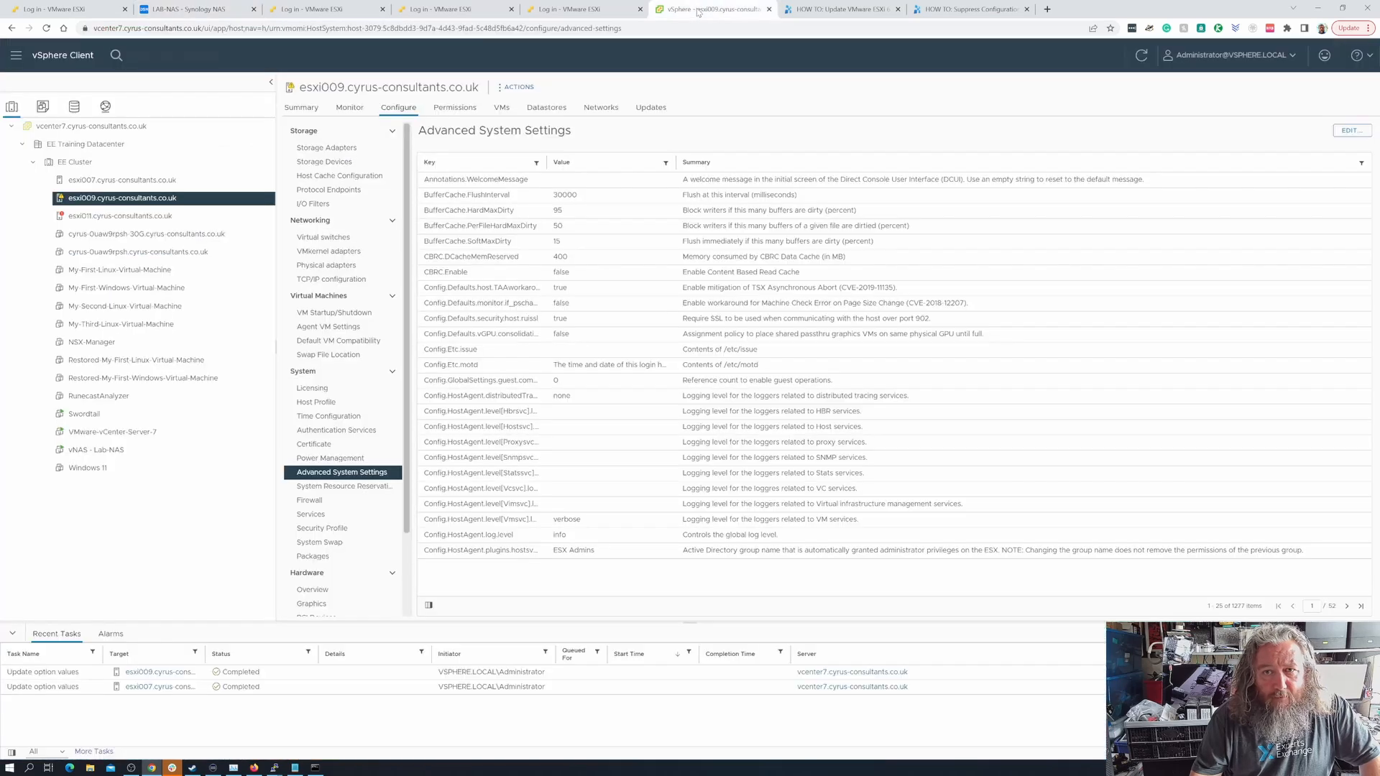
pyautogui.click(165, 217)
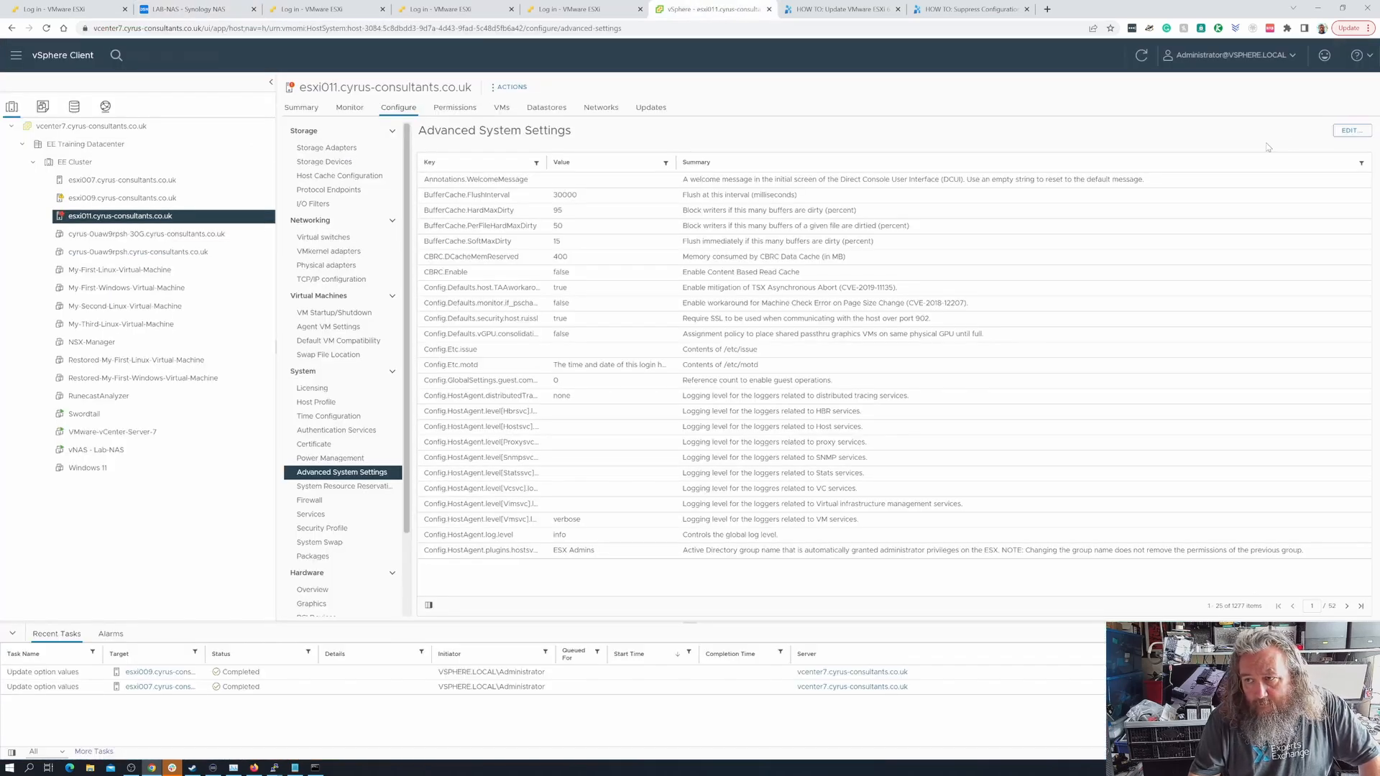
pyautogui.click(1351, 130)
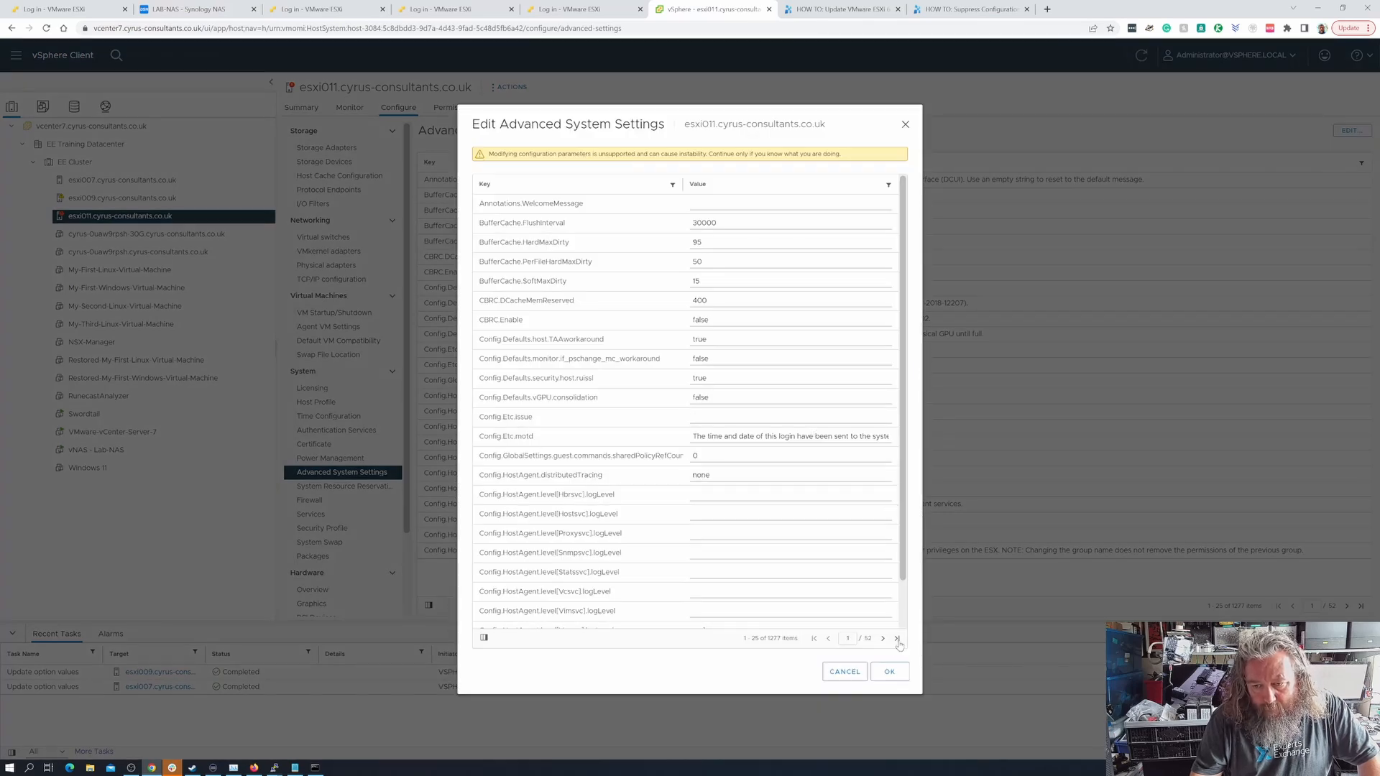
pyautogui.click(896, 639)
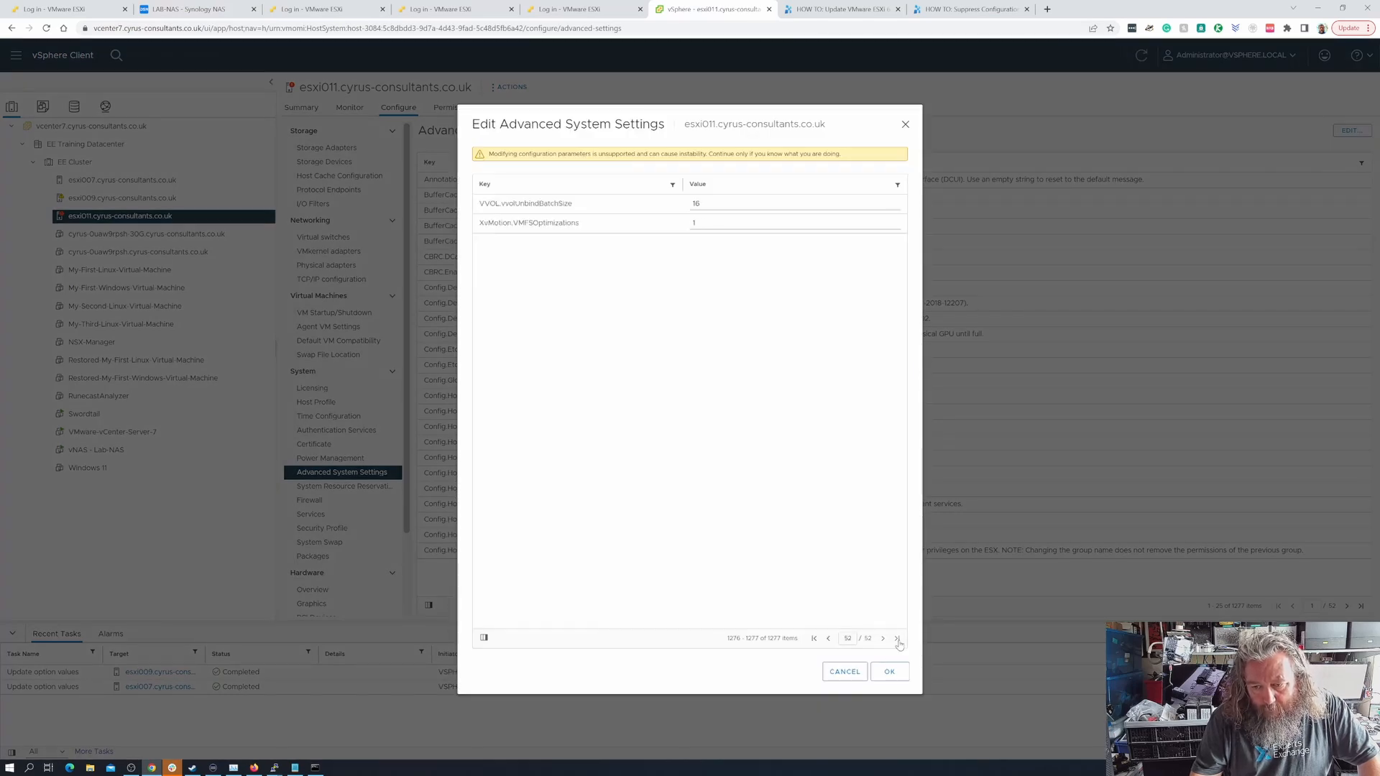
pyautogui.click(828, 638)
pyautogui.click(829, 638)
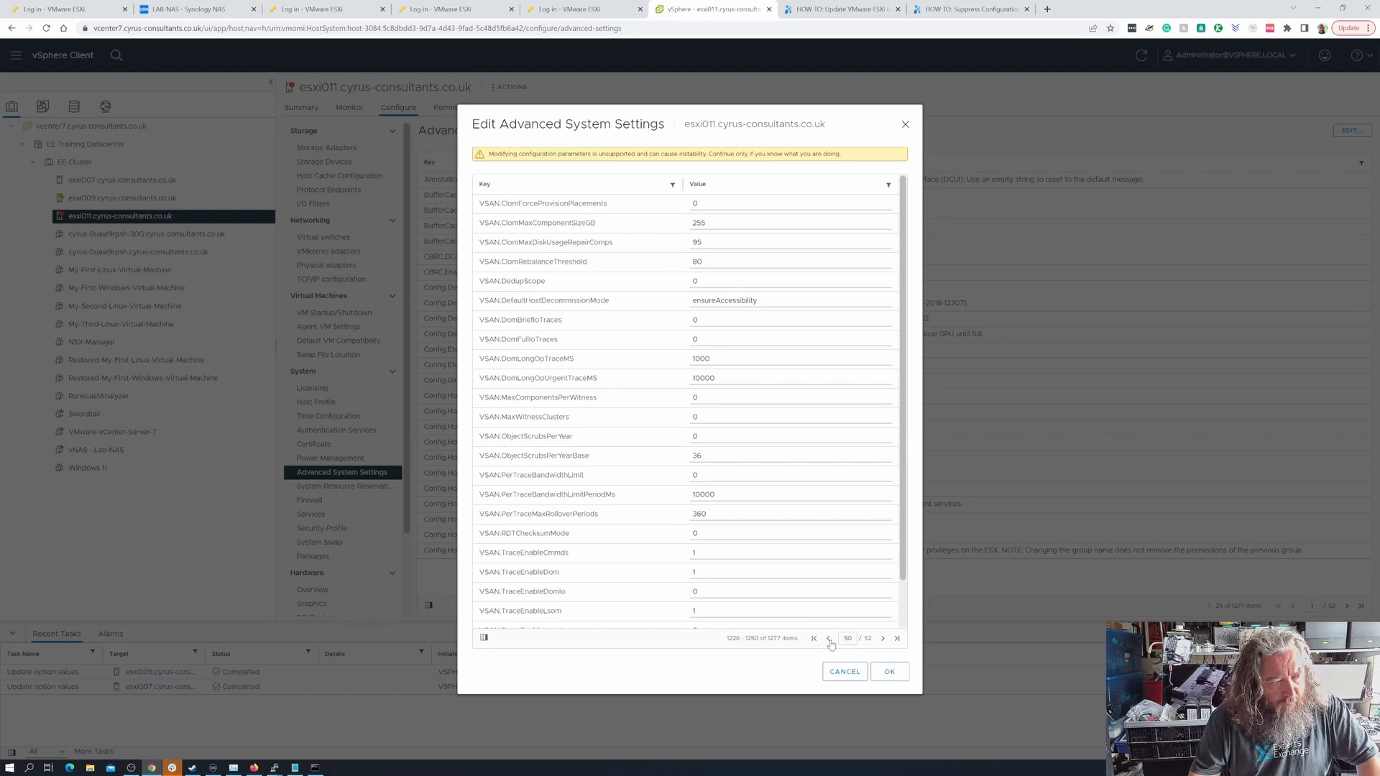
pyautogui.click(829, 640)
pyautogui.click(829, 640)
pyautogui.click(830, 639)
pyautogui.click(829, 640)
pyautogui.click(829, 639)
pyautogui.click(829, 639)
pyautogui.click(829, 639)
pyautogui.click(829, 639)
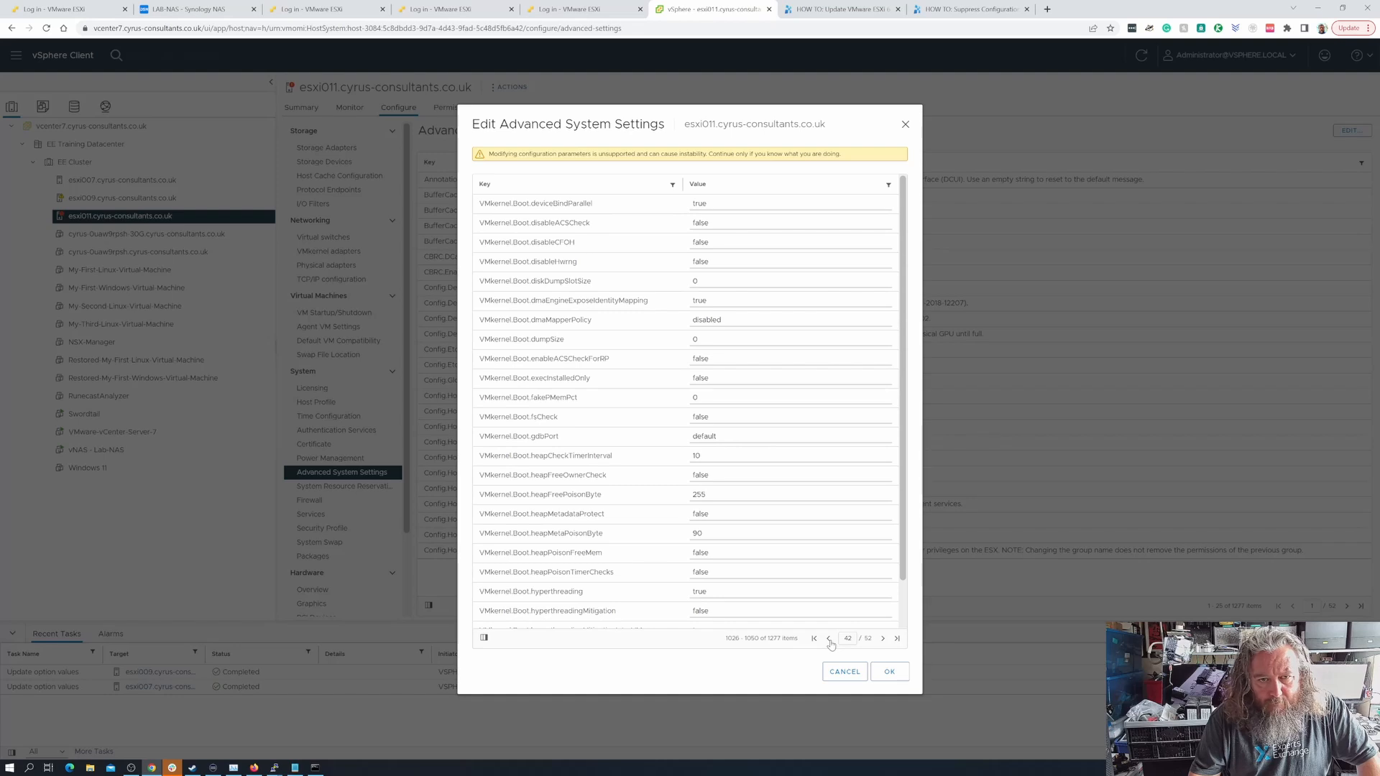
pyautogui.click(829, 639)
pyautogui.click(829, 640)
pyautogui.click(829, 640)
pyautogui.click(829, 639)
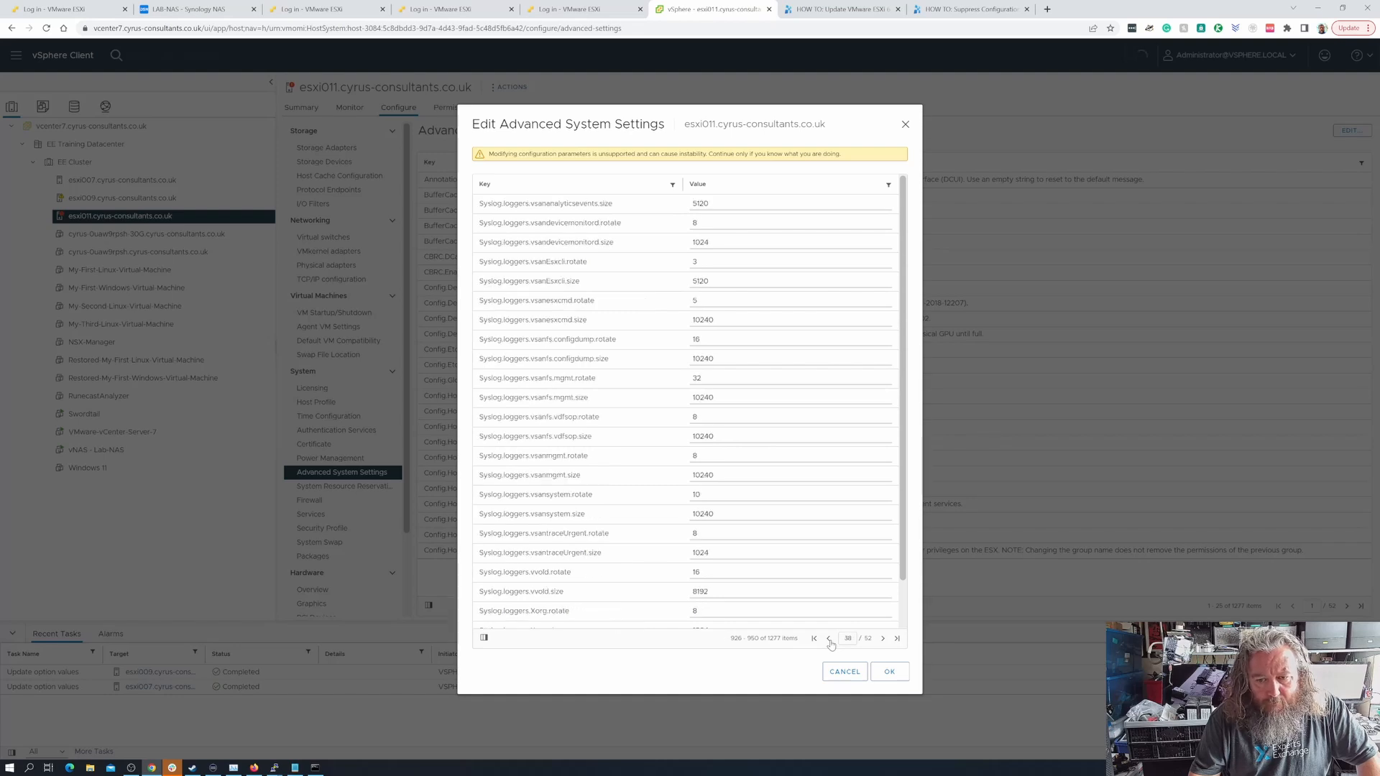
pyautogui.click(829, 639)
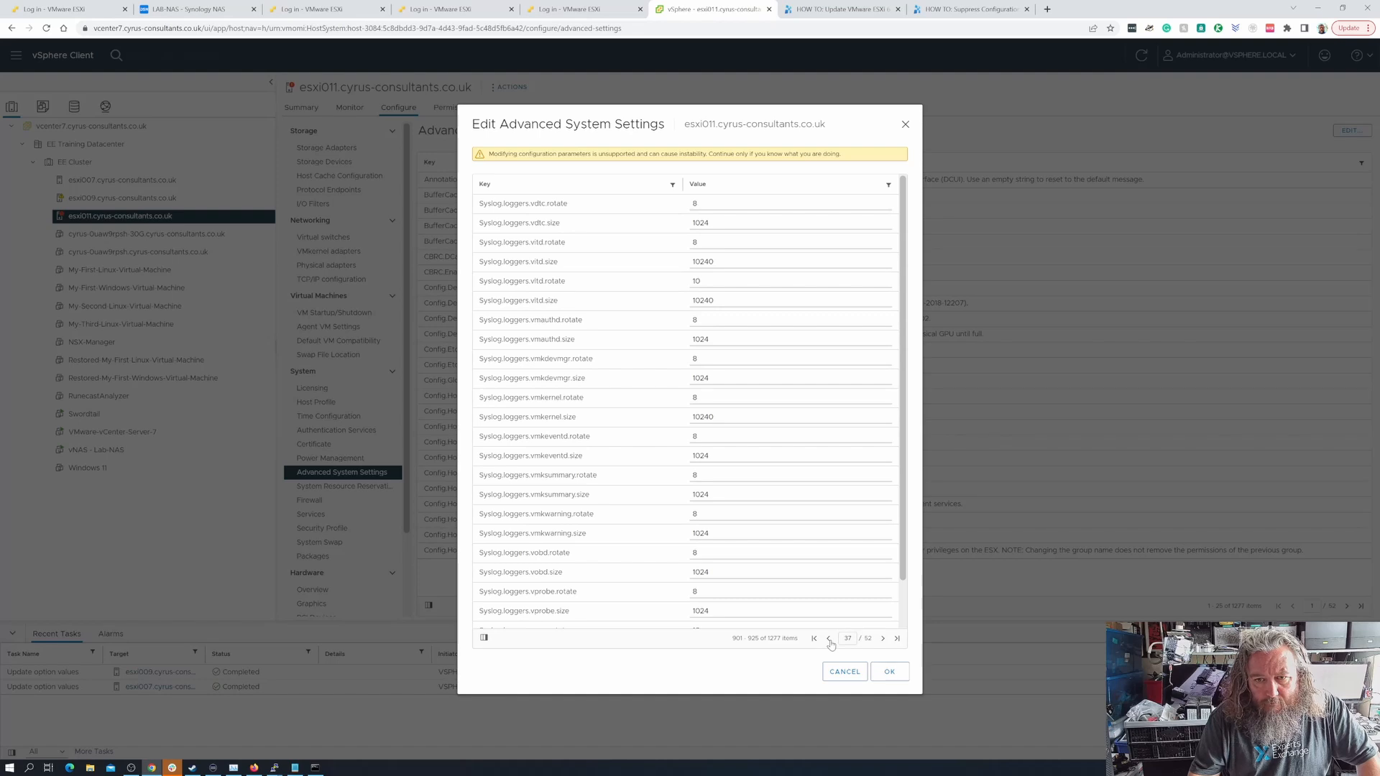
pyautogui.click(829, 639)
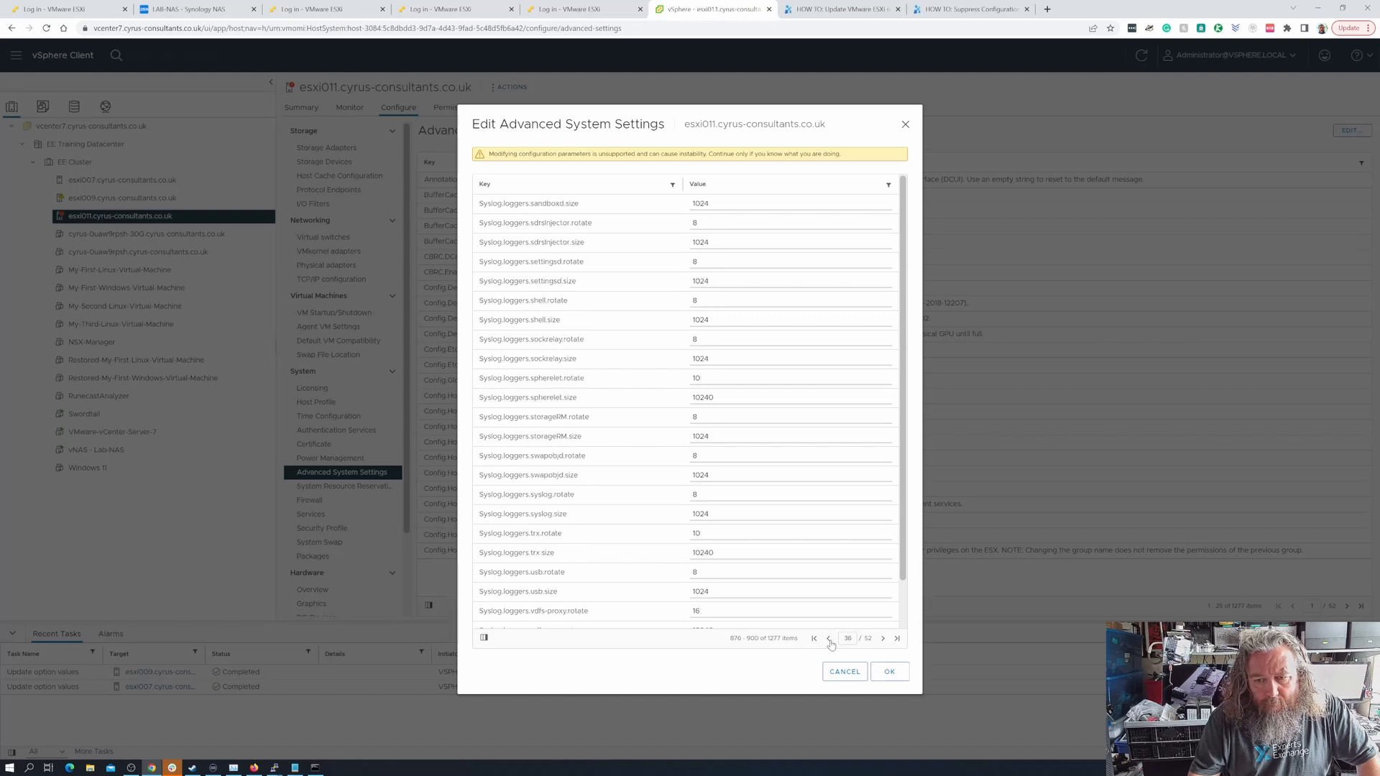
pyautogui.click(830, 639)
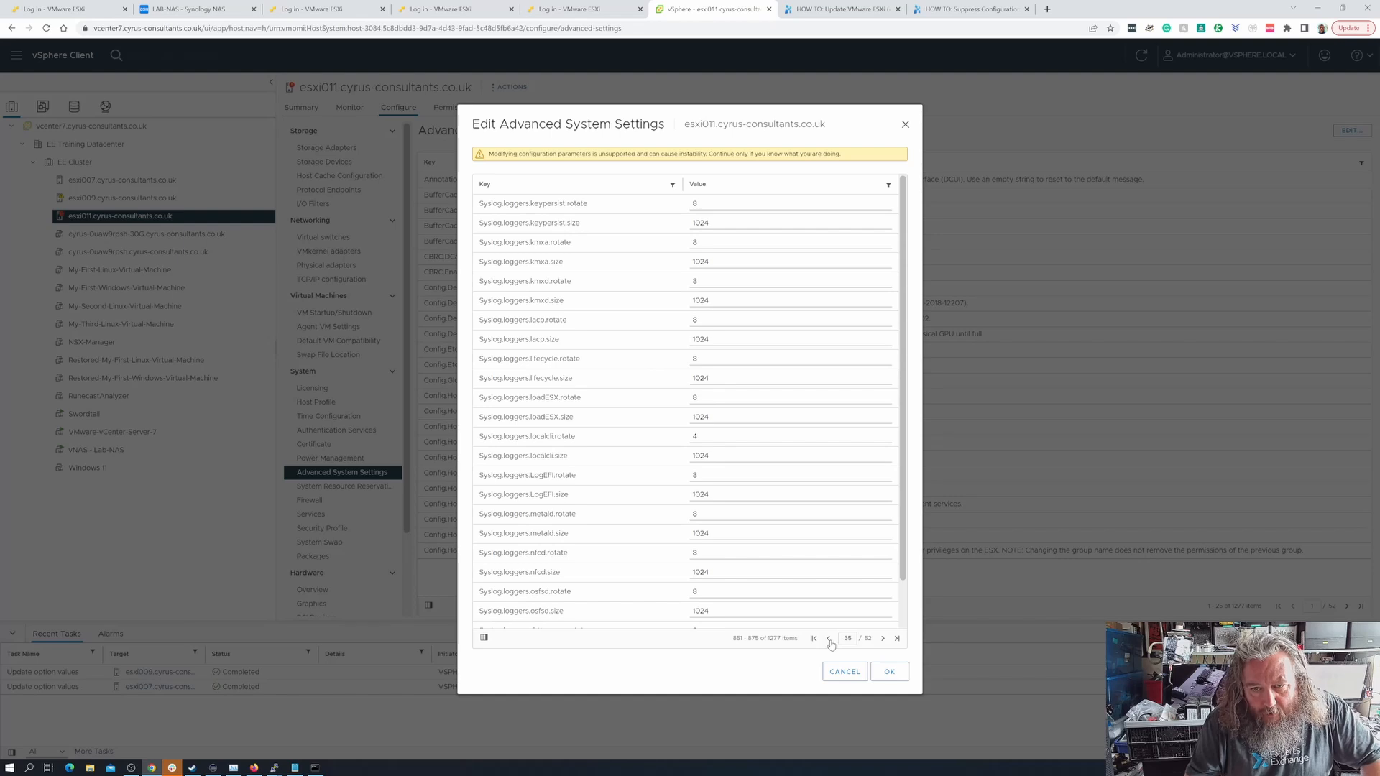
pyautogui.click(829, 639)
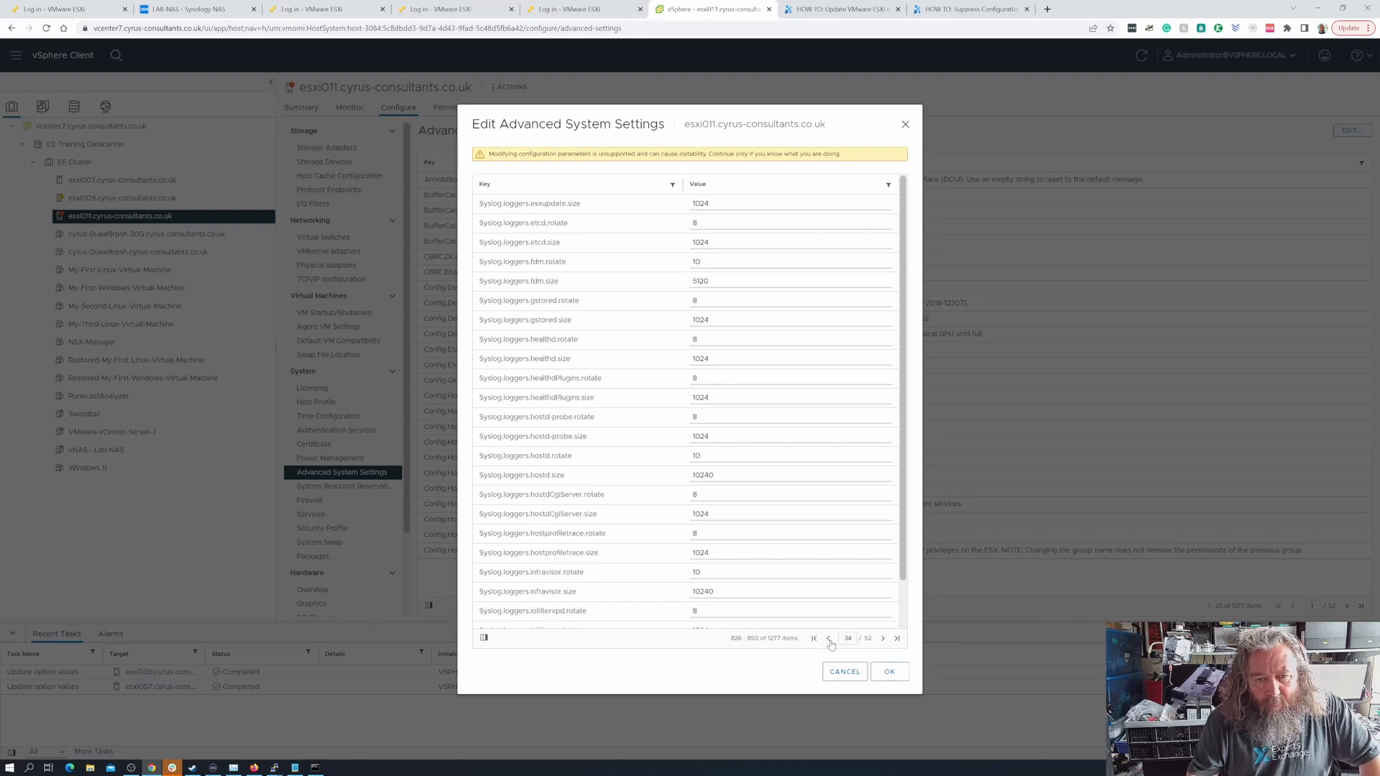
pyautogui.click(829, 640)
pyautogui.click(829, 640)
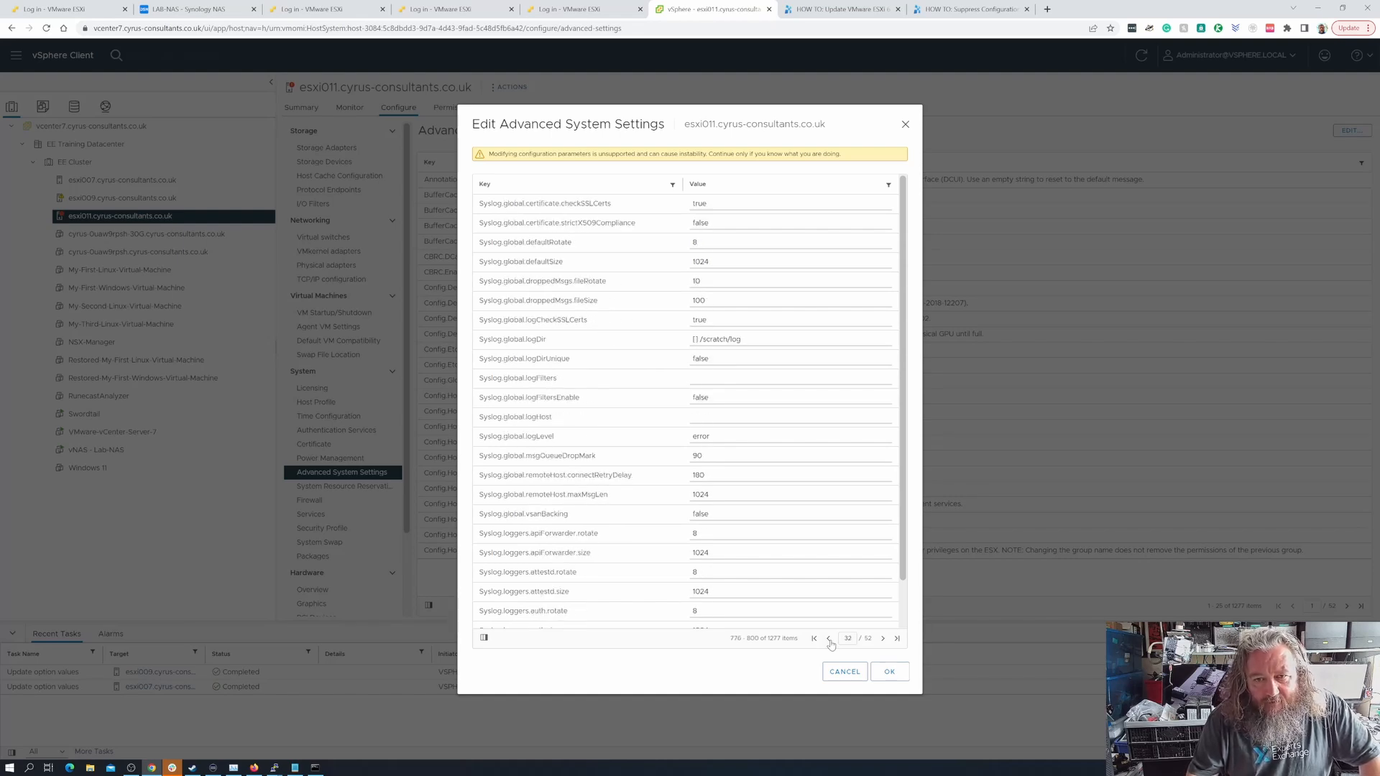
# - Set esxi011's Syslog.global.logDir path to /vmfs/volumes/nfs_lab-nas/logs/.locker/esxi011 after the [] prefix and save the settings
pyautogui.click(751, 339)
pyautogui.moveTo(751, 340); pyautogui.dragTo(673, 342)
pyautogui.write('[] /vmfs/volumes/nfs_lab-nas/logs/.locker/esxi009')
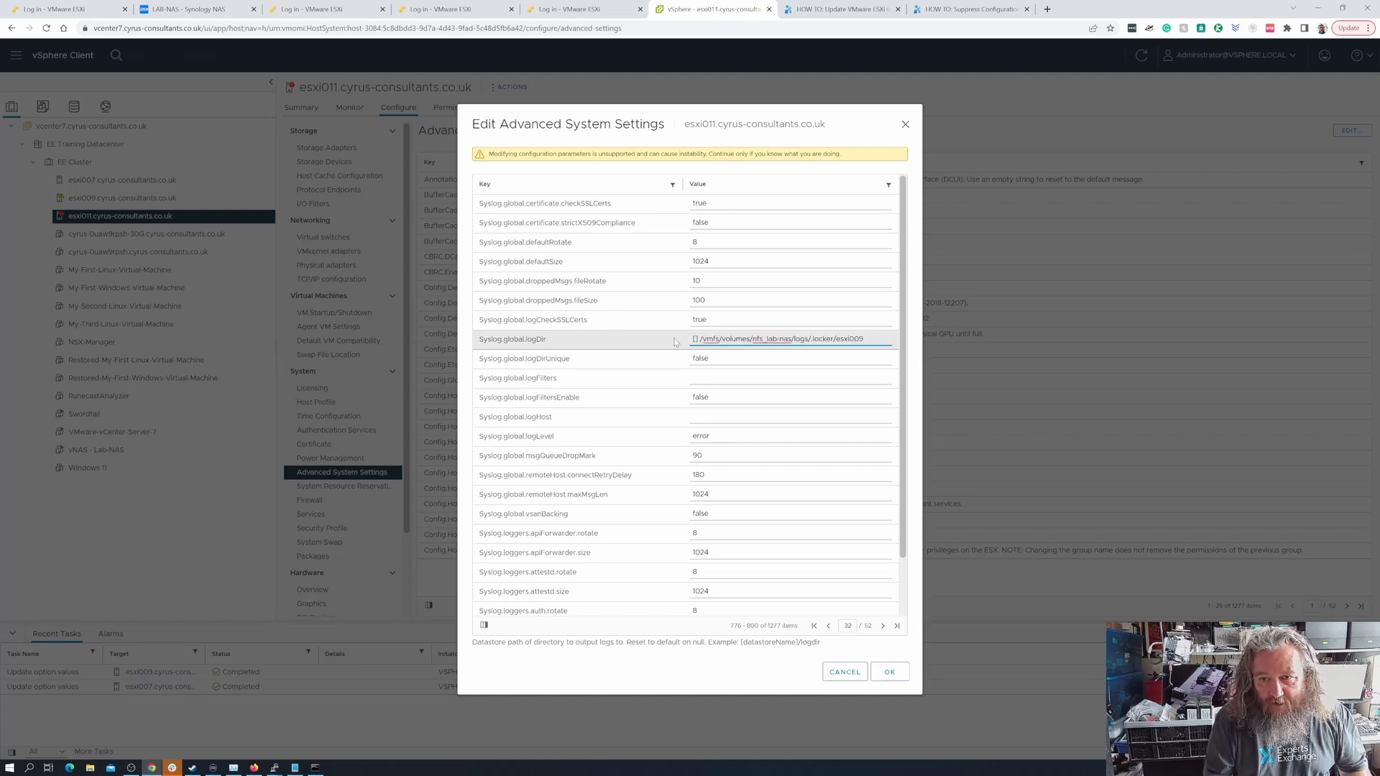
pyautogui.press('BackSpace')
pyautogui.press('BackSpace')
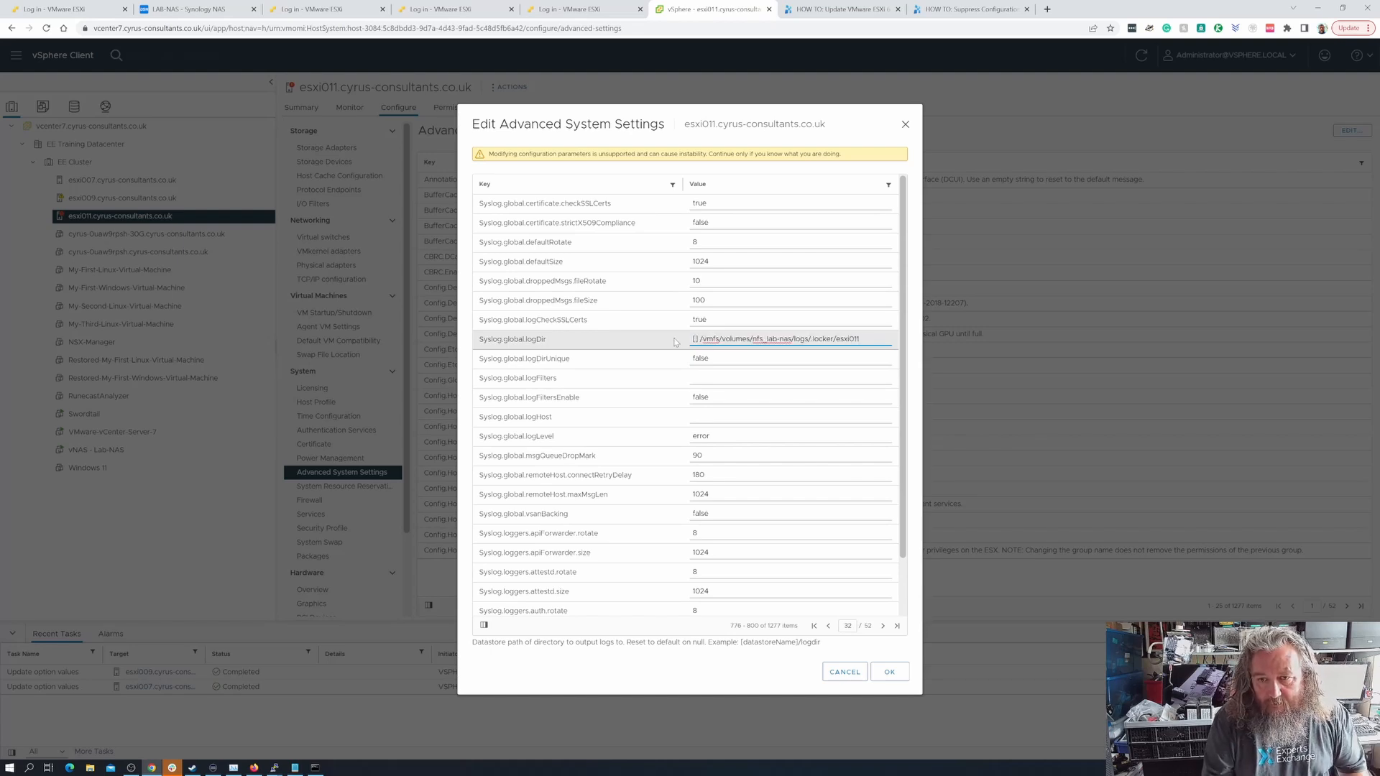
pyautogui.write('11')
pyautogui.click(891, 670)
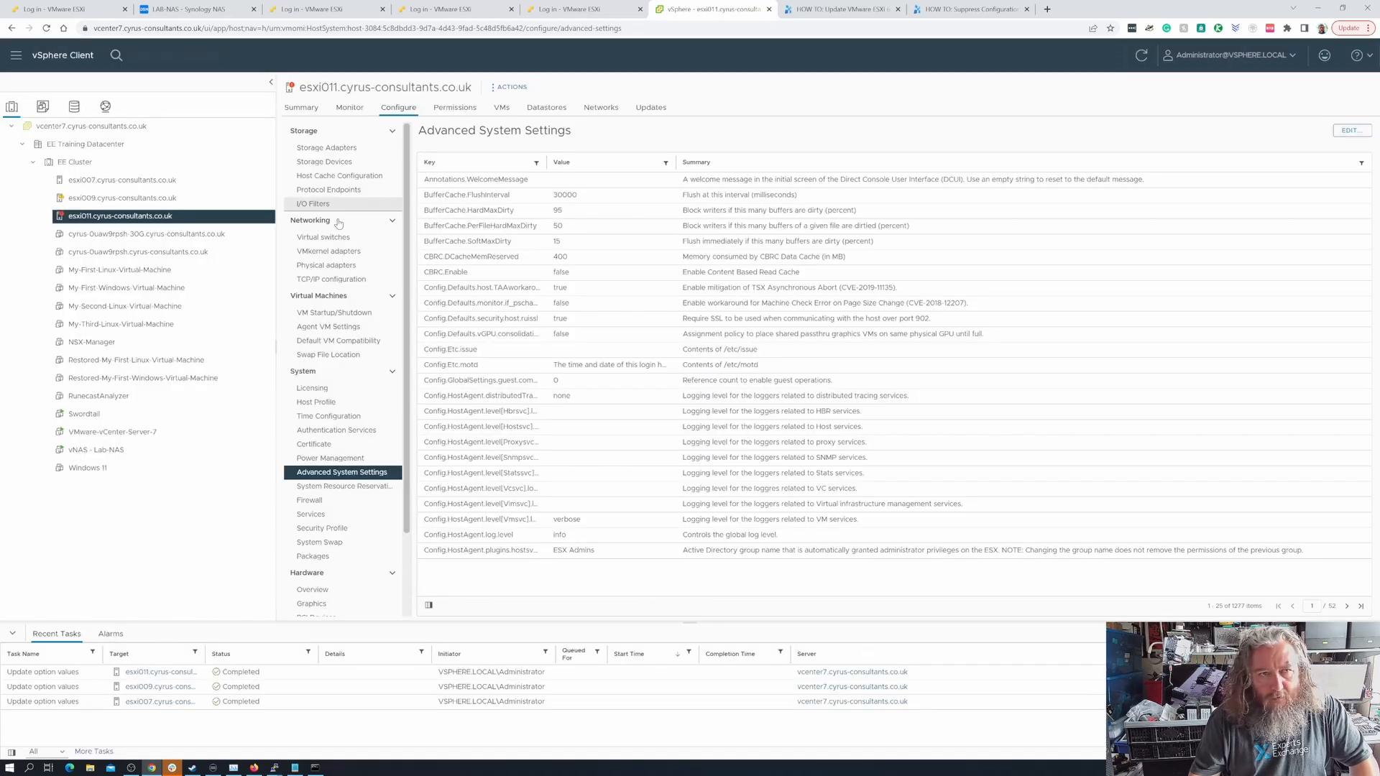
# - Switch to the Synology NAS and inspect the log files in logs/.locker/esxi011
pyautogui.click(200, 10)
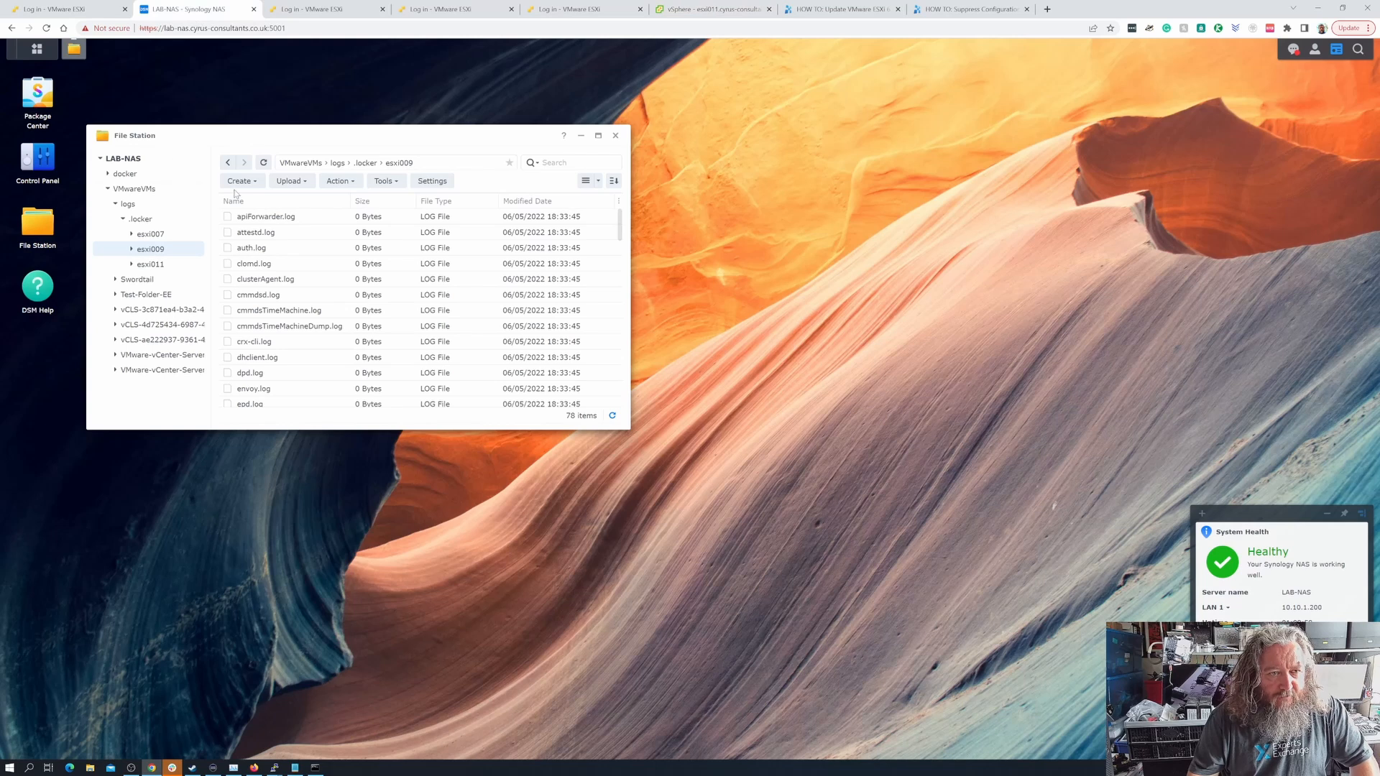
pyautogui.click(229, 163)
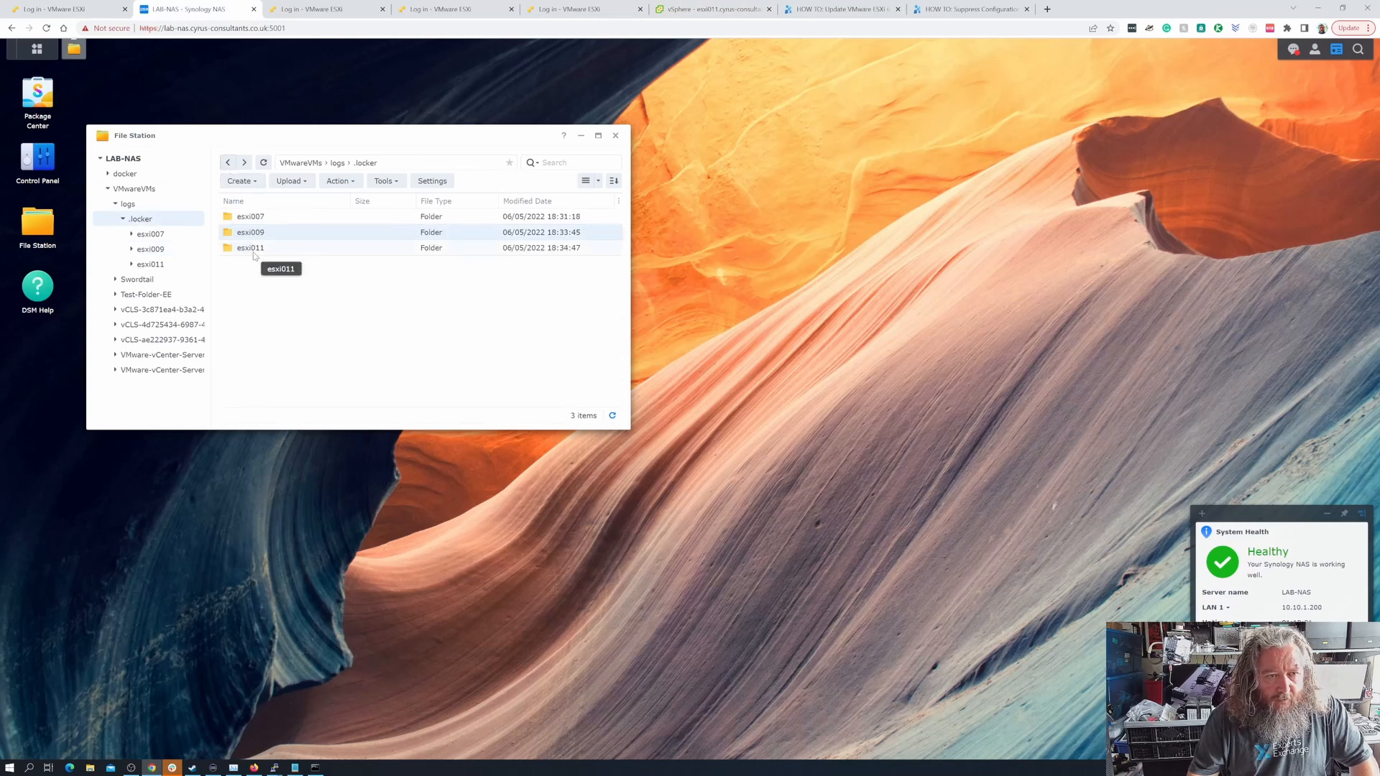
pyautogui.doubleClick(264, 253)
pyautogui.scroll(-10, 270, 259)
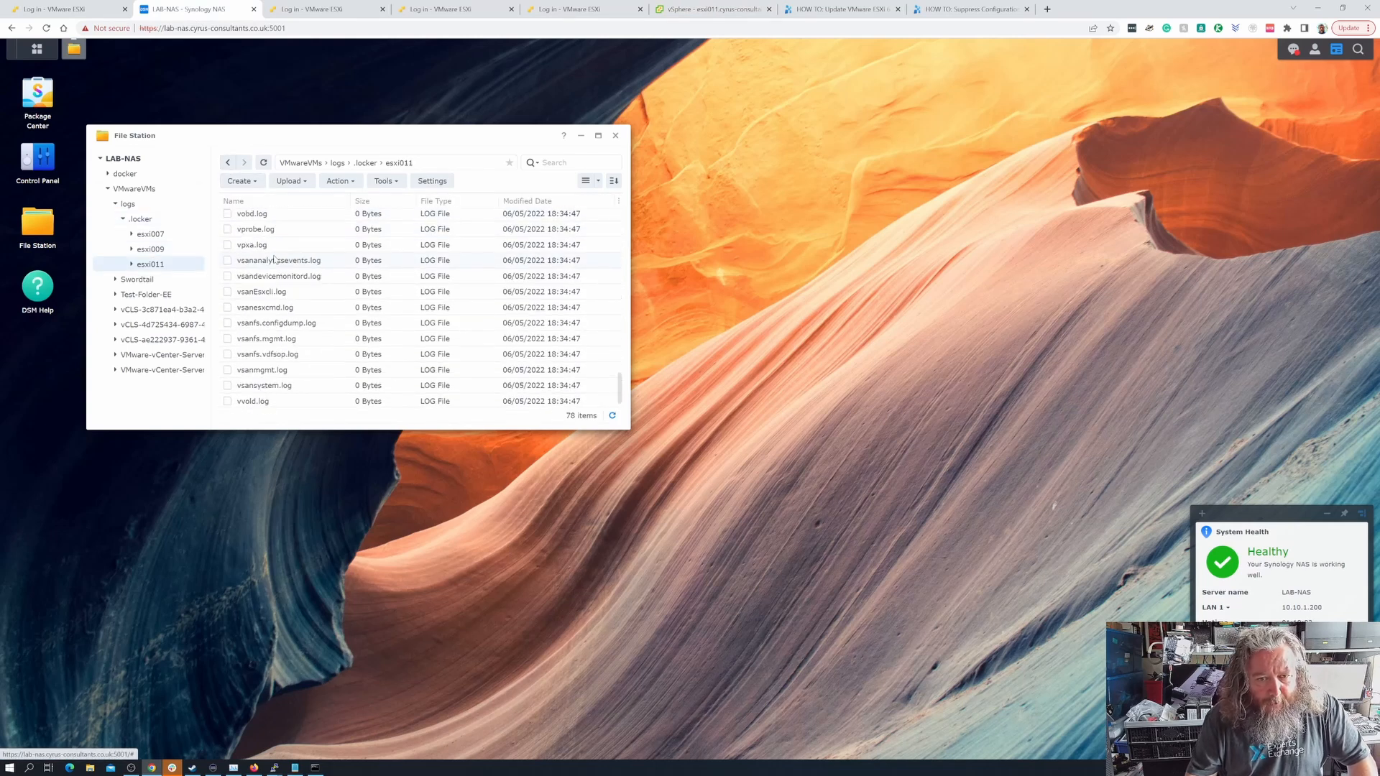
pyautogui.scroll(10, 276, 259)
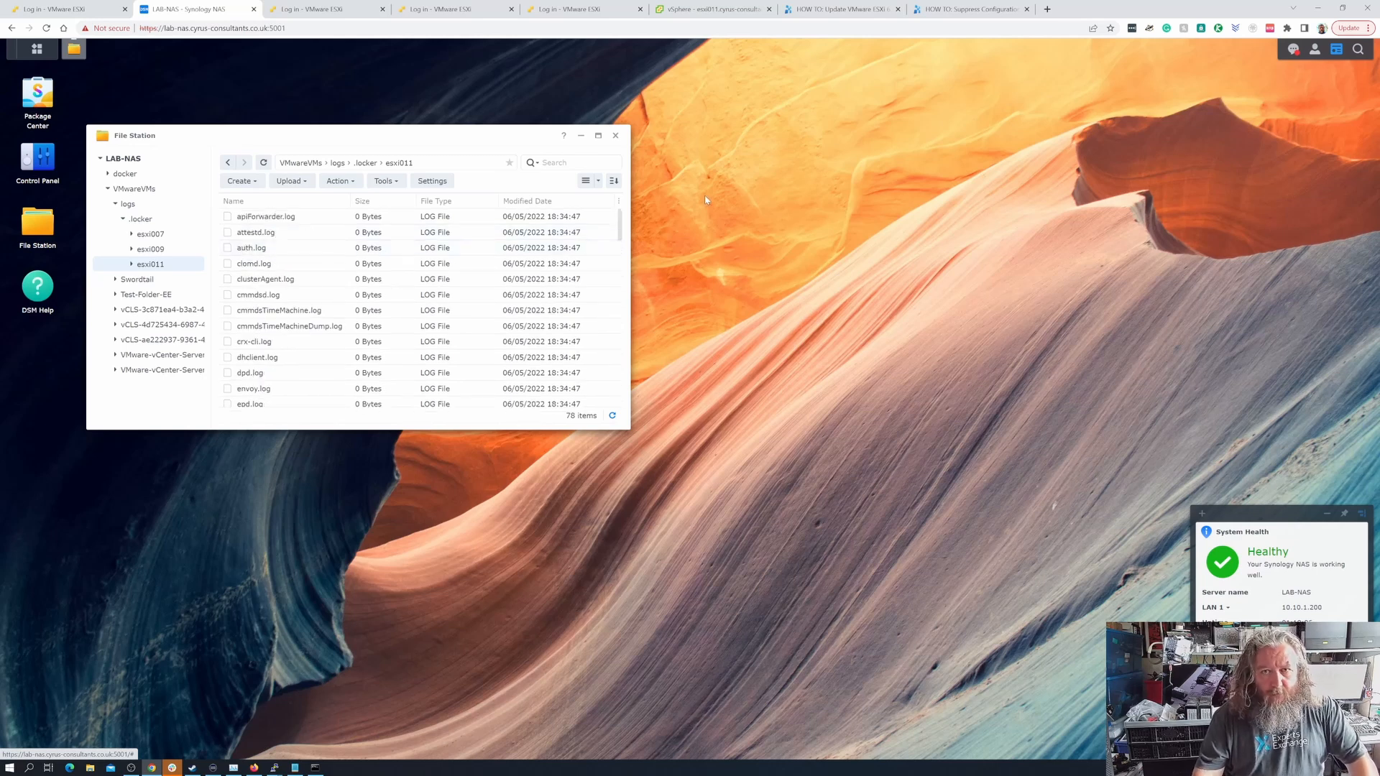
# - Consult the Experts Exchange article on non-persistent system logs, and check the ESXi hosts' summaries in the vSphere Client for warnings
pyautogui.click(970, 9)
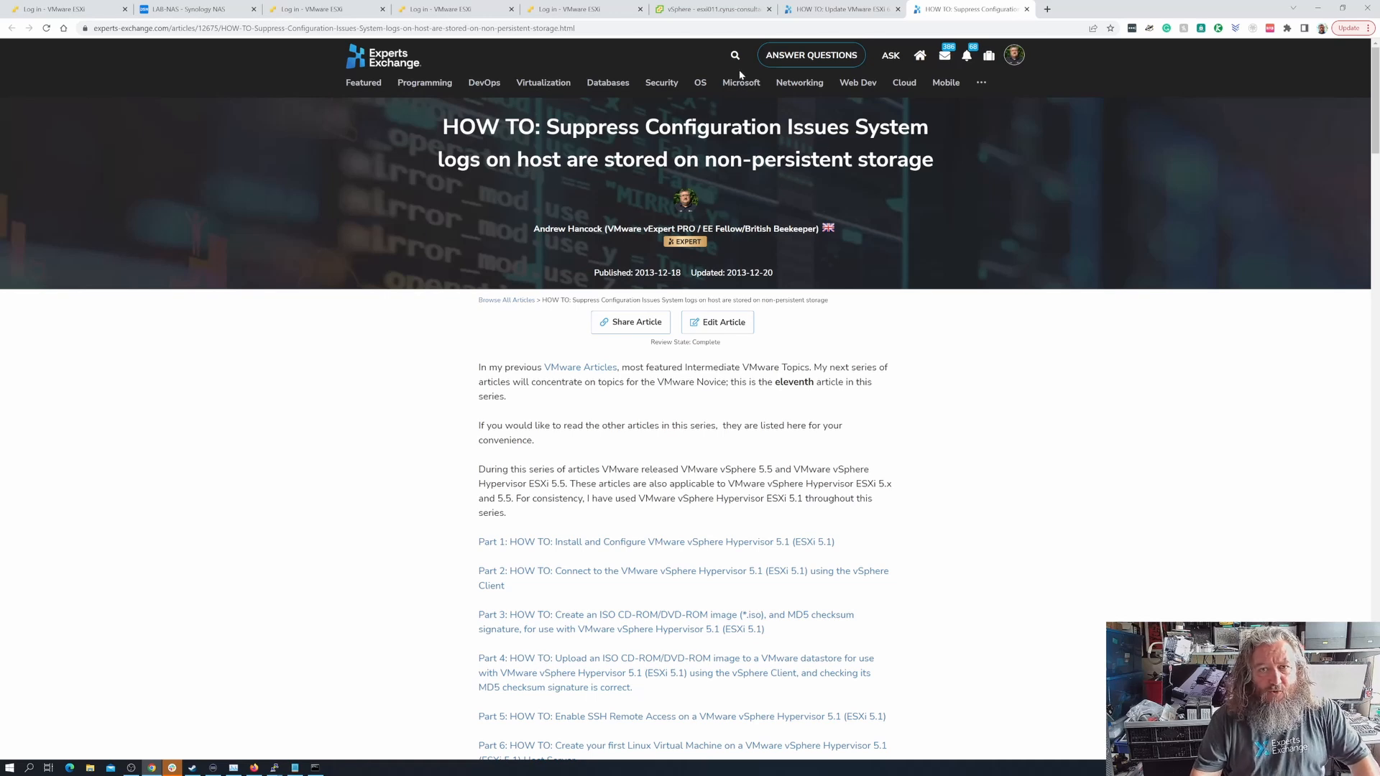
pyautogui.click(708, 9)
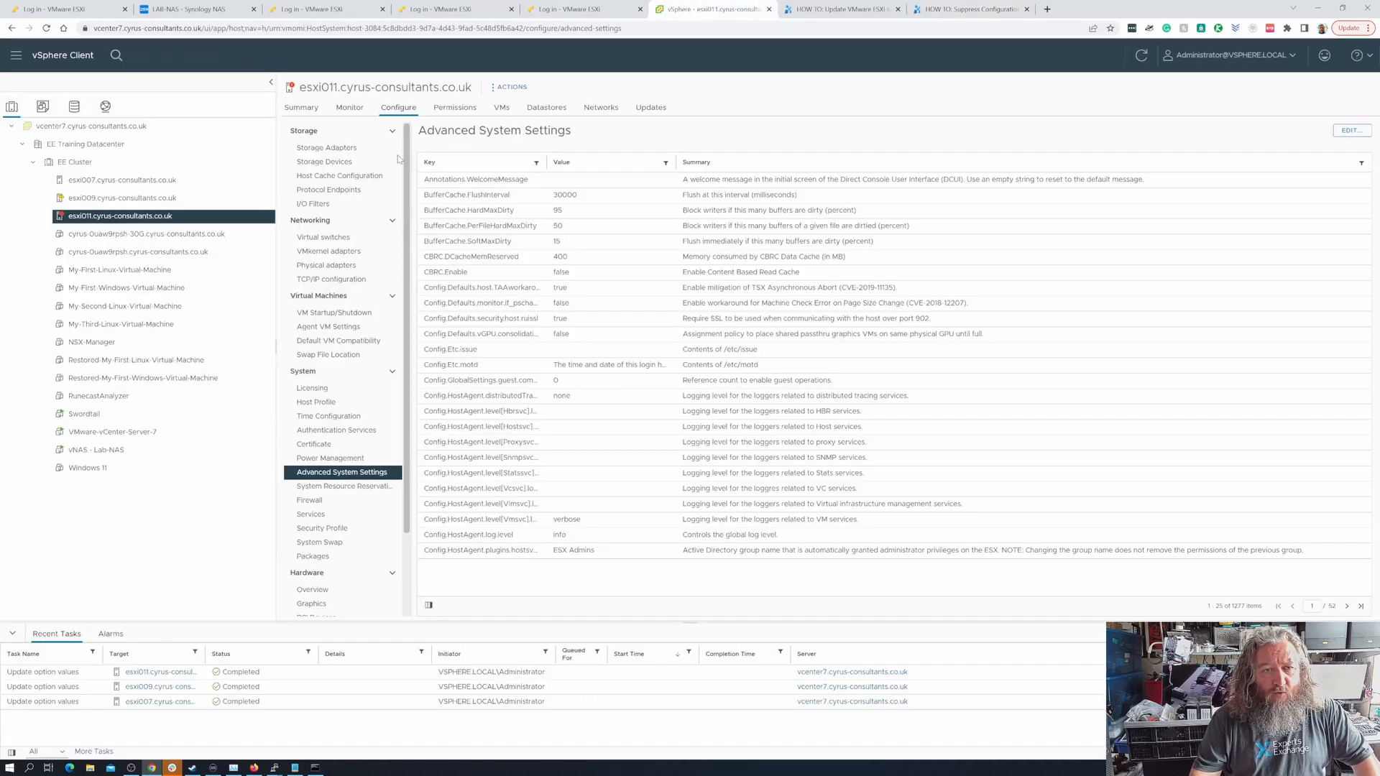
pyautogui.click(220, 183)
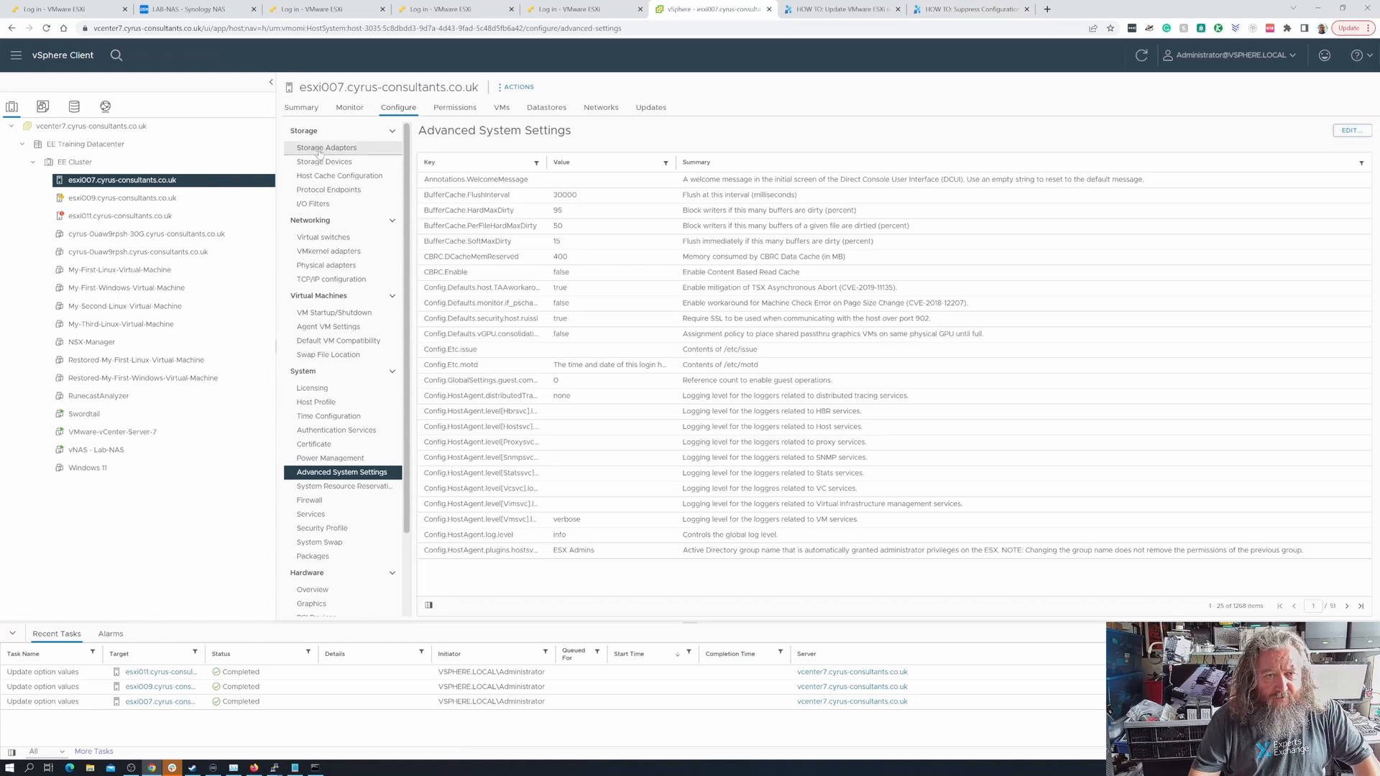
pyautogui.click(309, 115)
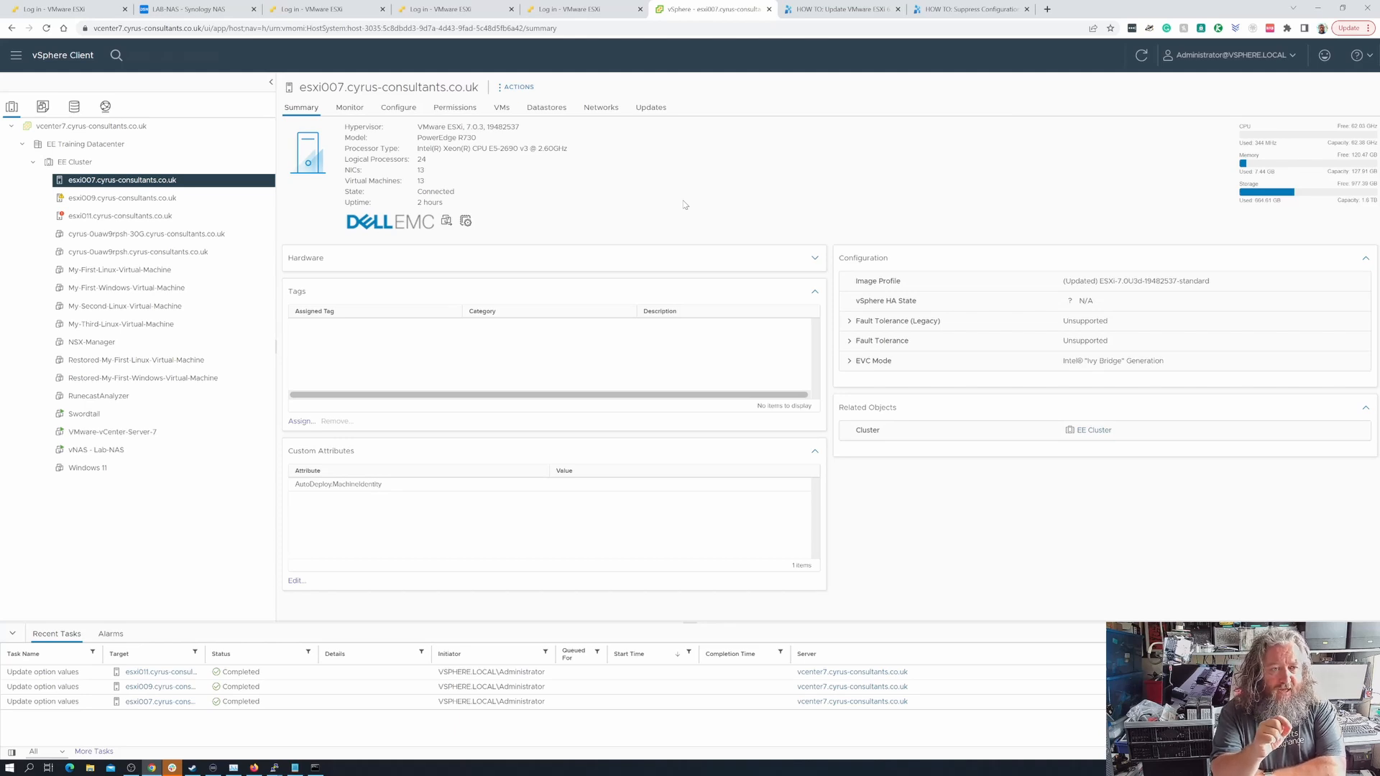
pyautogui.click(205, 194)
pyautogui.press('Down')
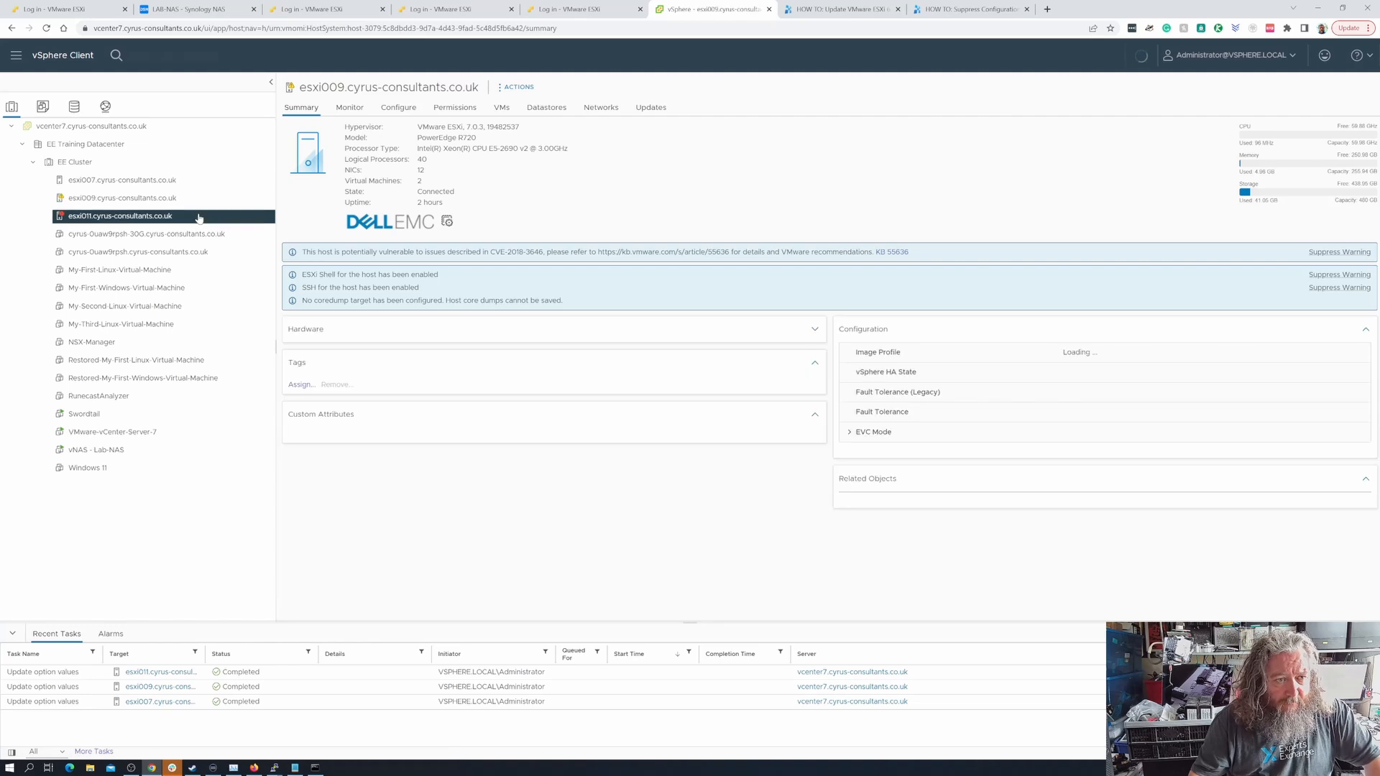
pyautogui.click(202, 182)
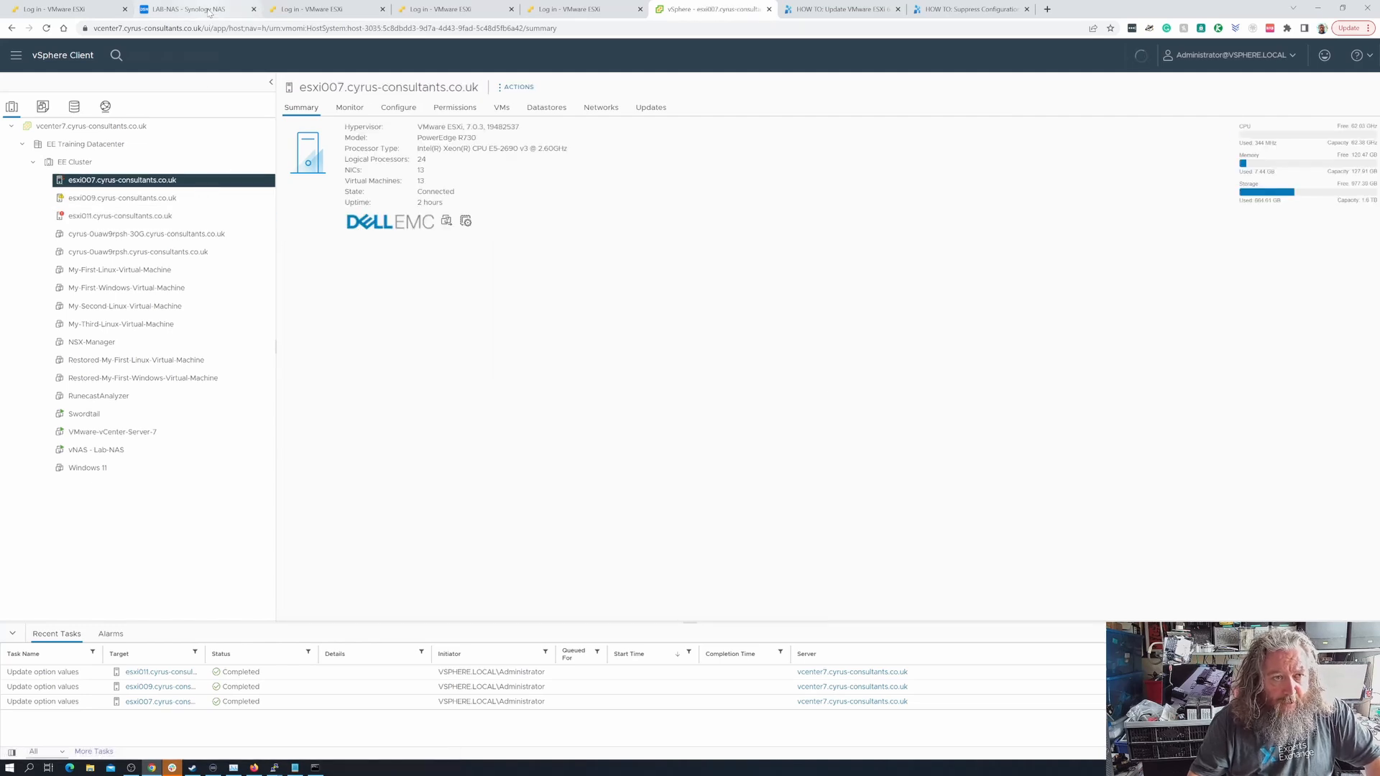
# - Switch to the Synology NAS, look through esxi011's log files again and return to the .locker folder
pyautogui.click(209, 10)
pyautogui.scroll(-15, 277, 273)
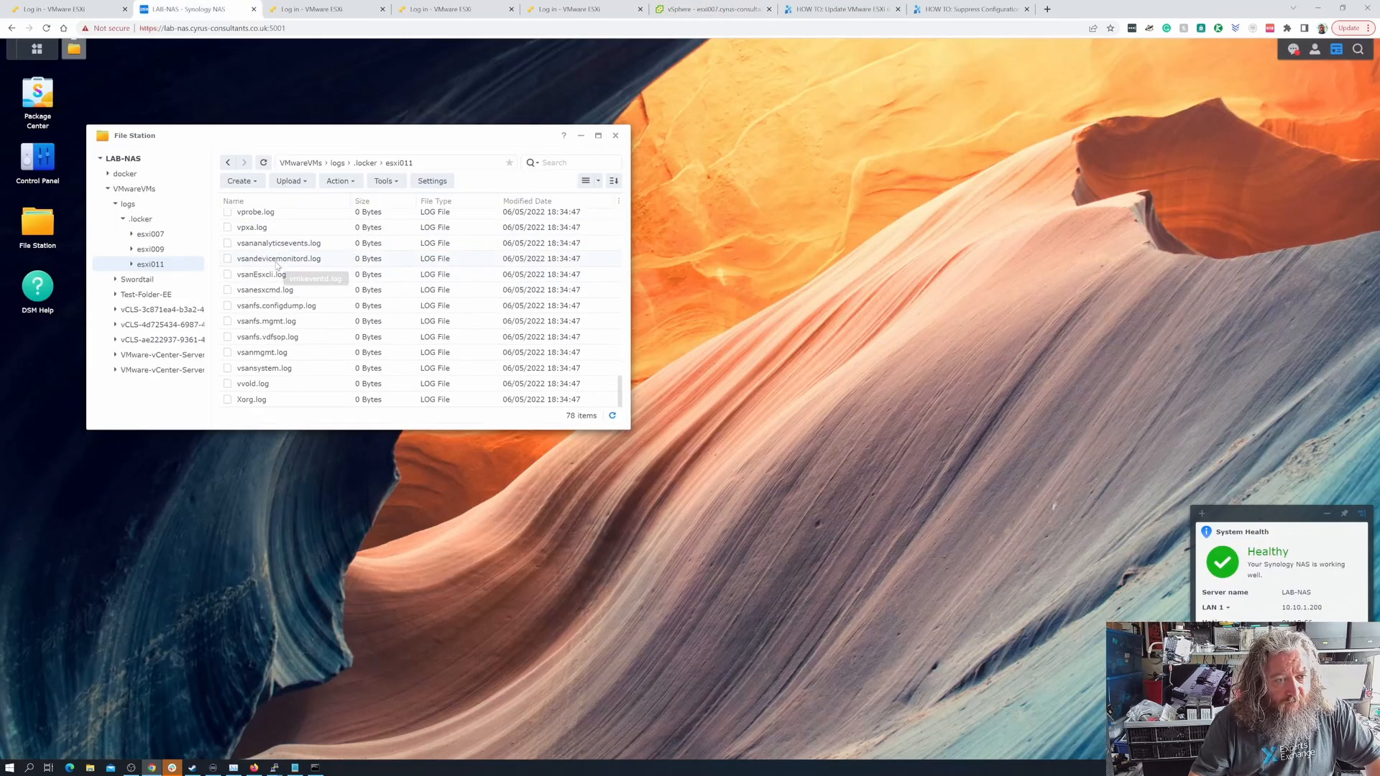
pyautogui.scroll(5, 277, 266)
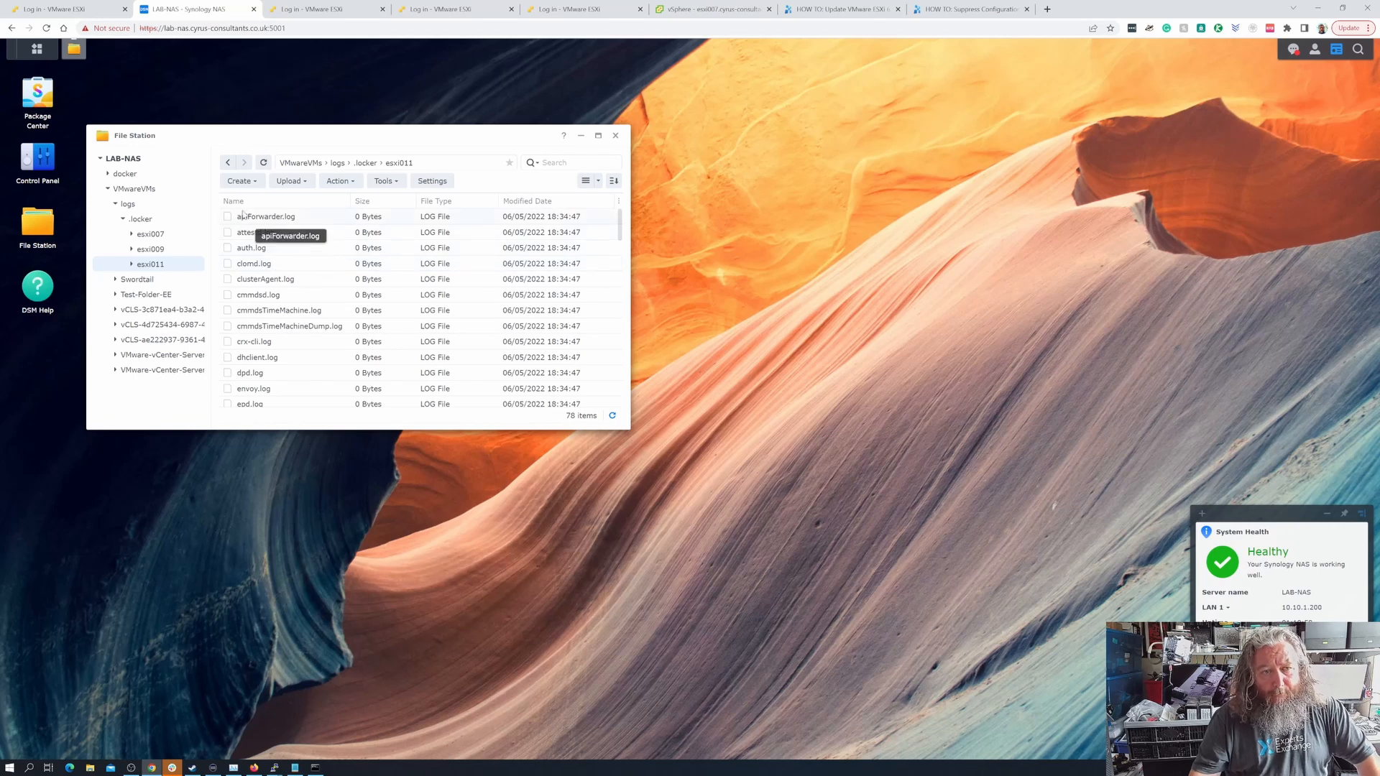
pyautogui.click(229, 163)
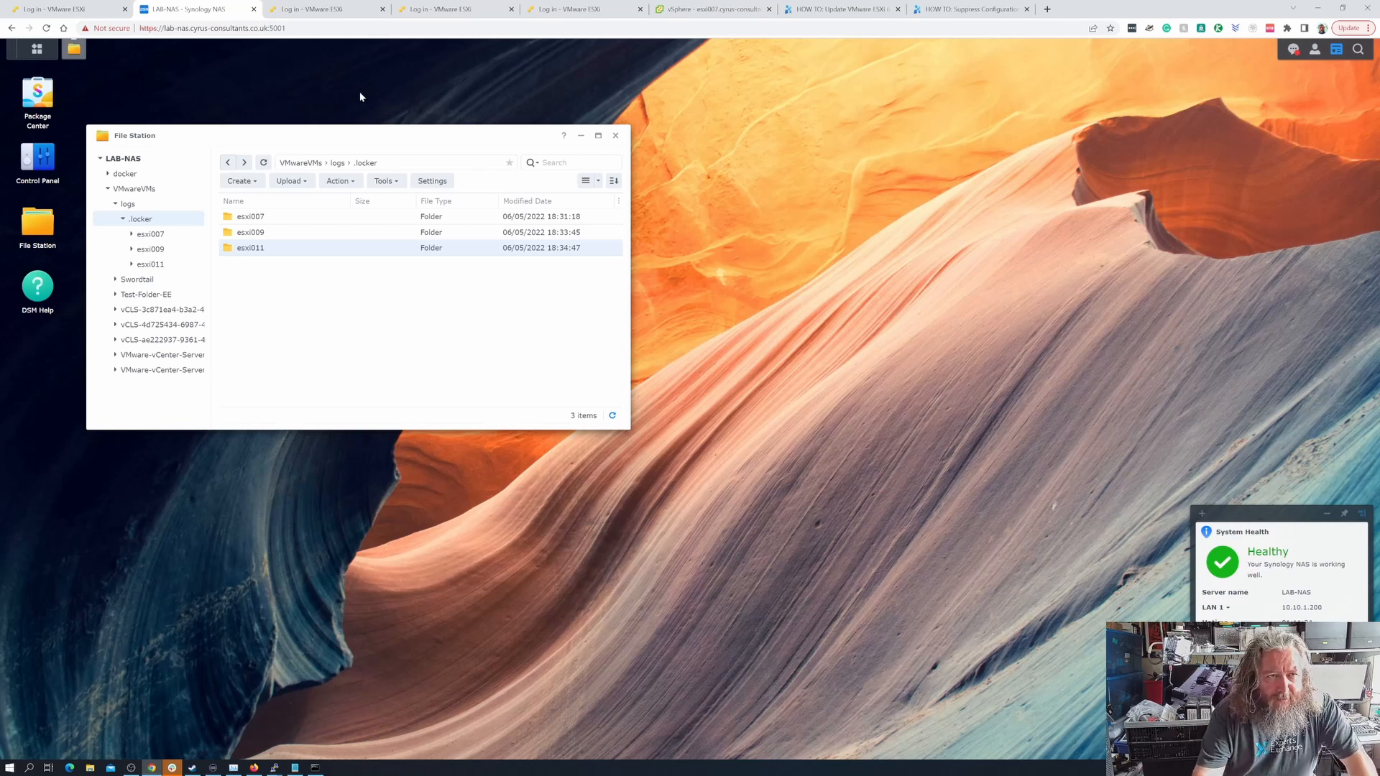
# - Switch to the vSphere Client and review the warnings on the summaries of esxi011 and esxi009
pyautogui.click(703, 9)
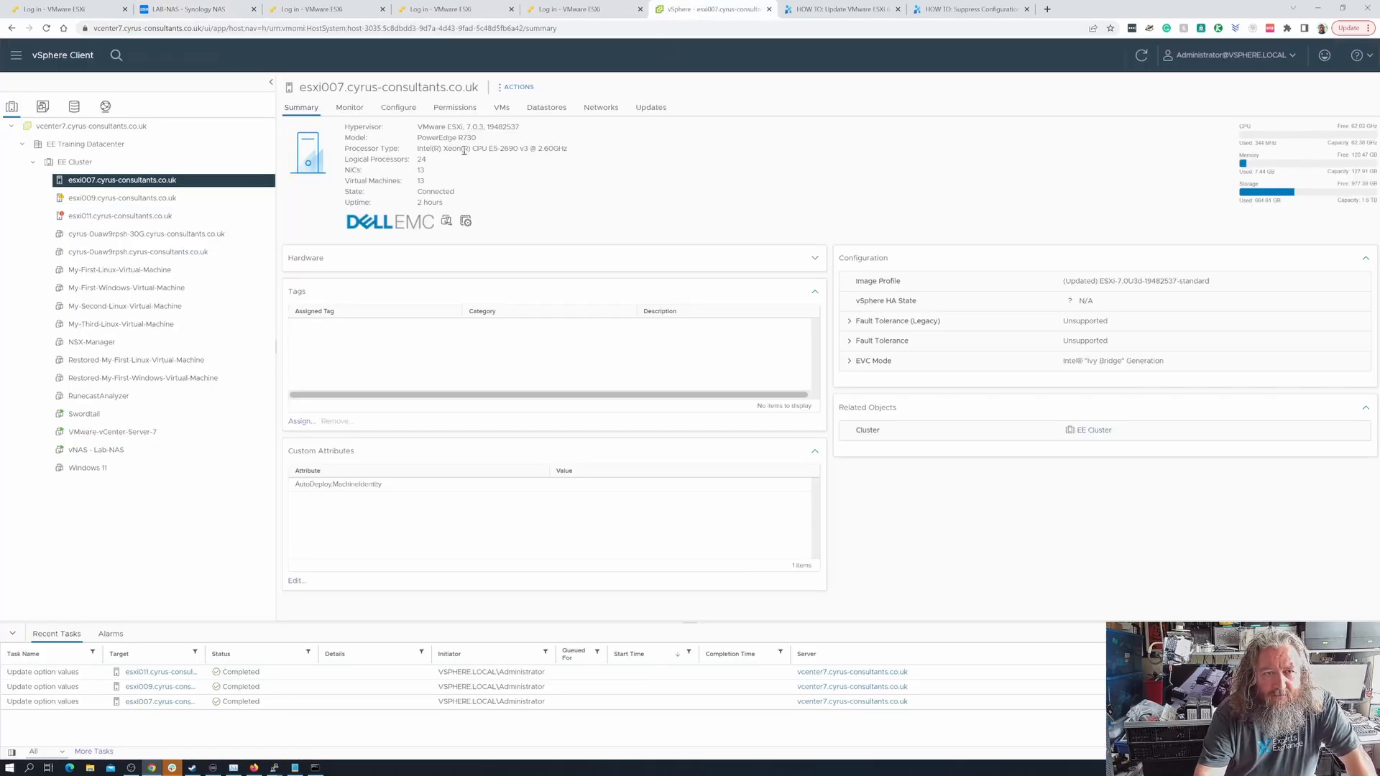
pyautogui.click(164, 217)
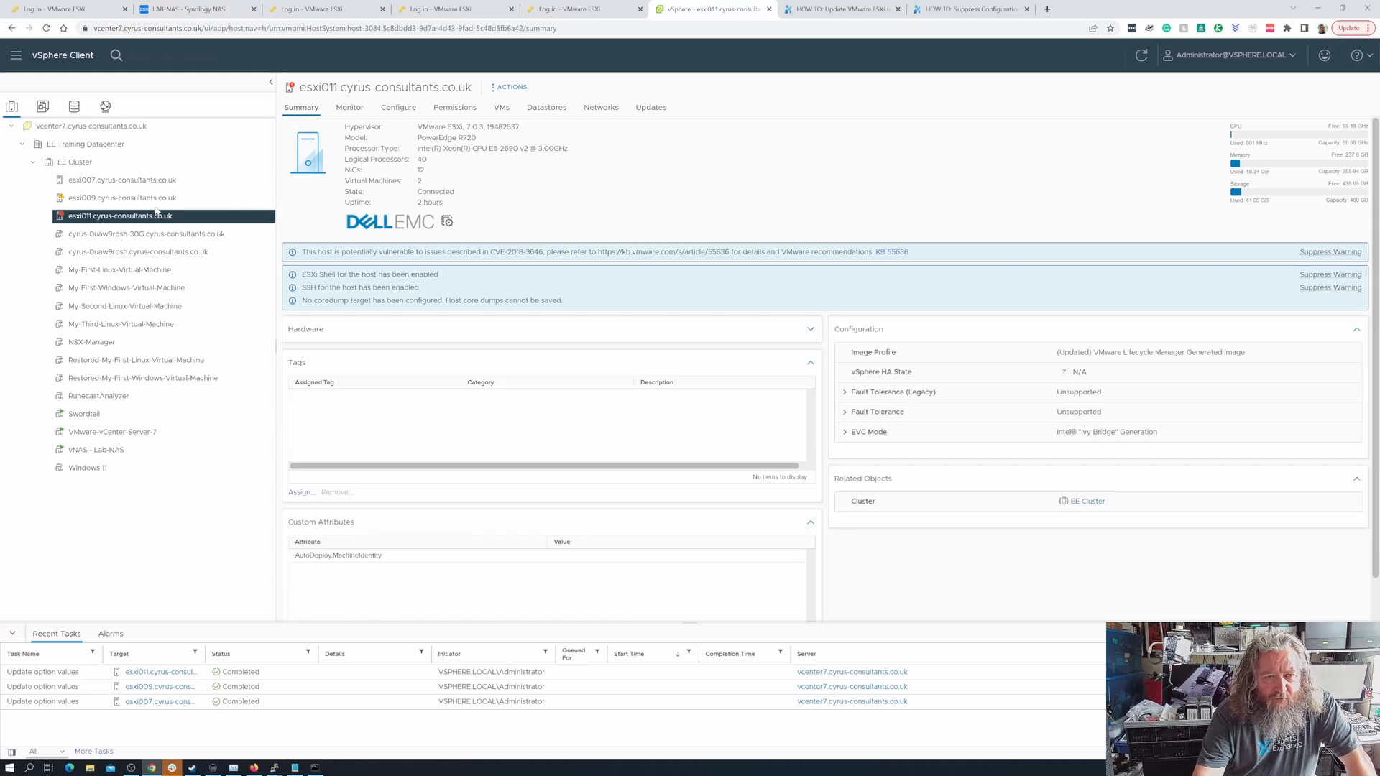
pyautogui.click(154, 201)
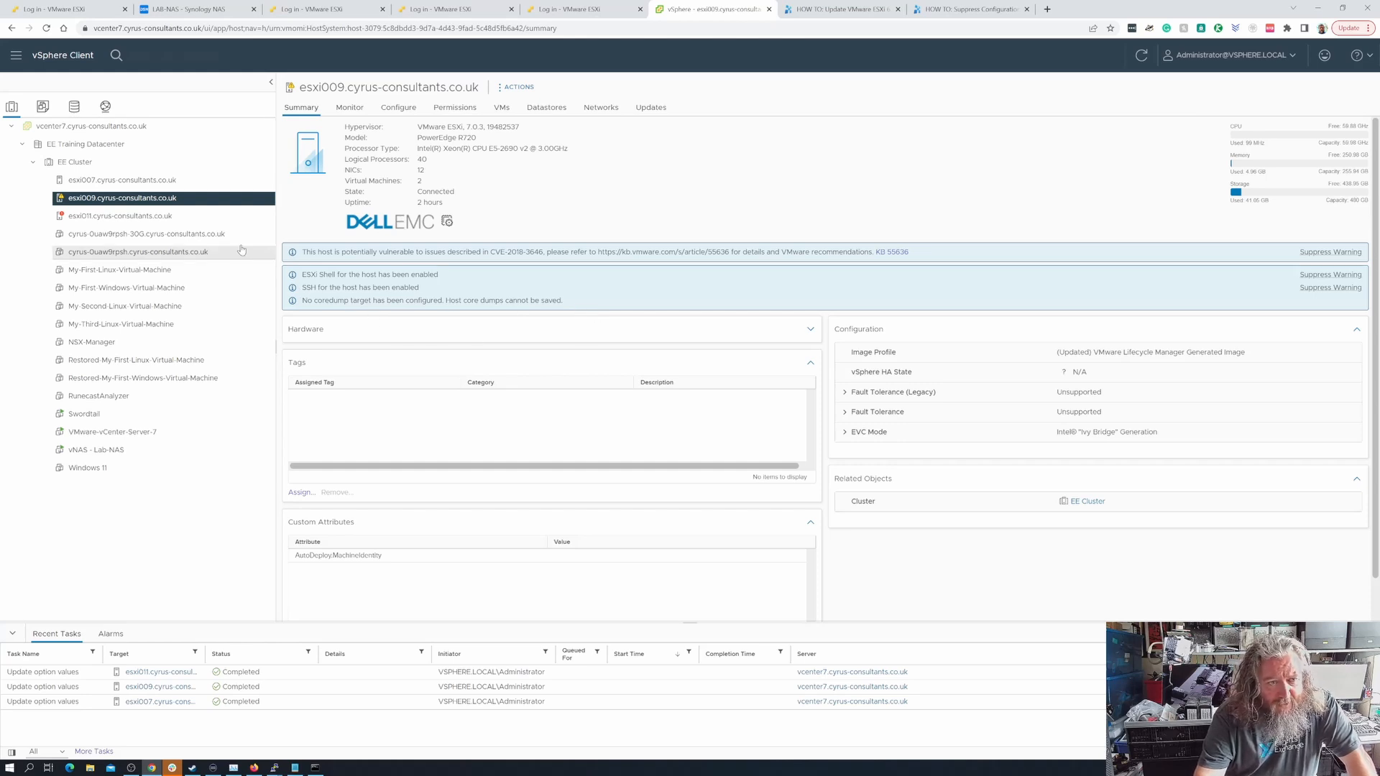
pyautogui.click(152, 218)
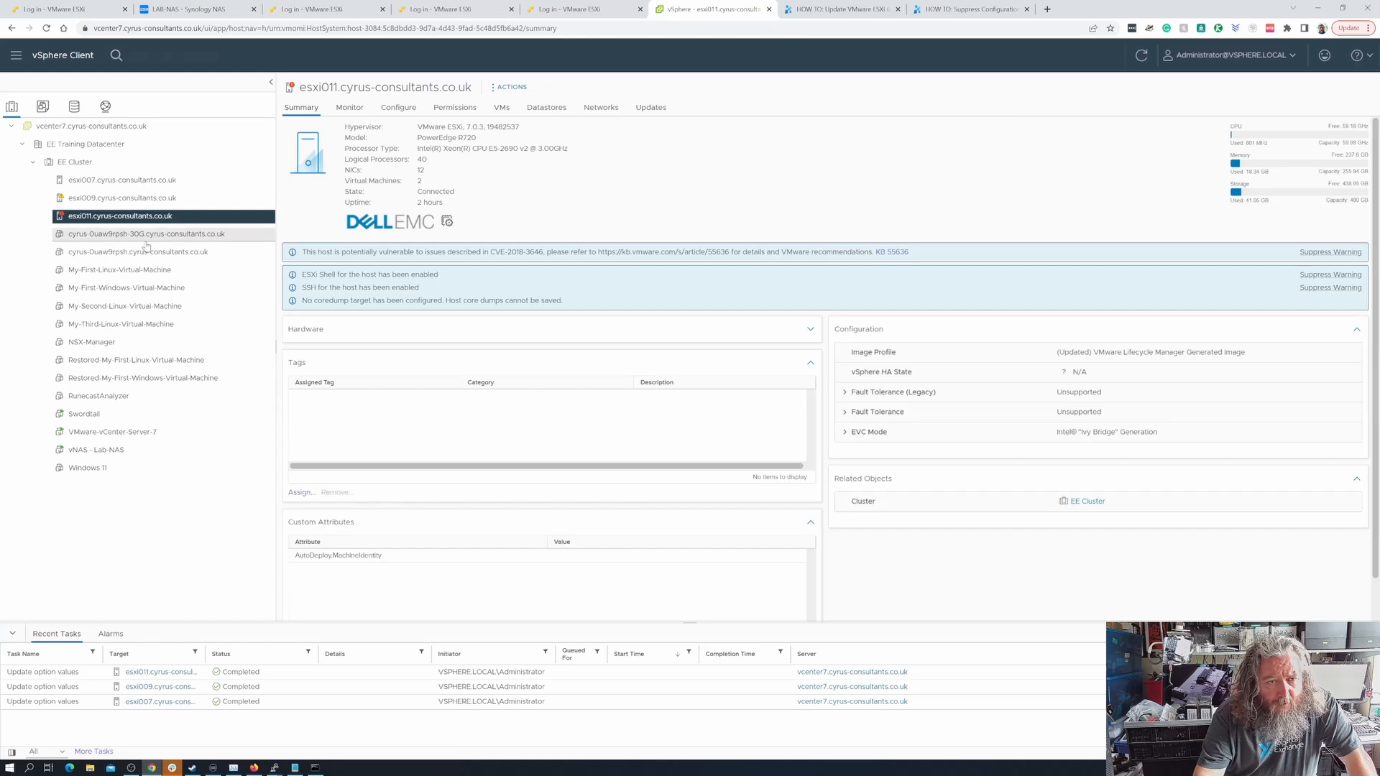